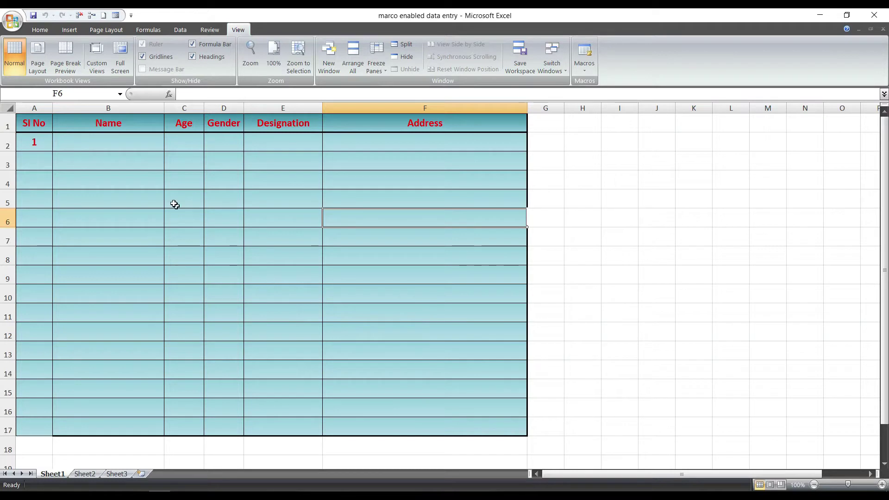
Enter the name SS in B2 in capital letters.
left_click(140, 144)
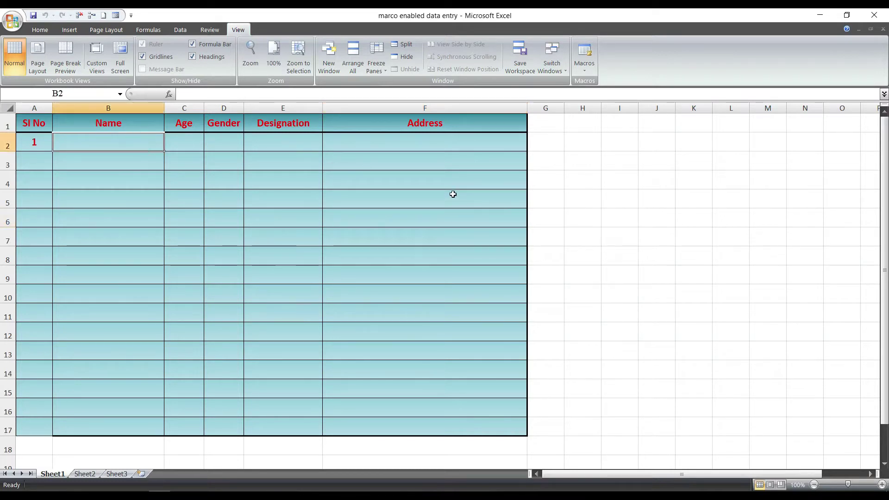
type("ss")
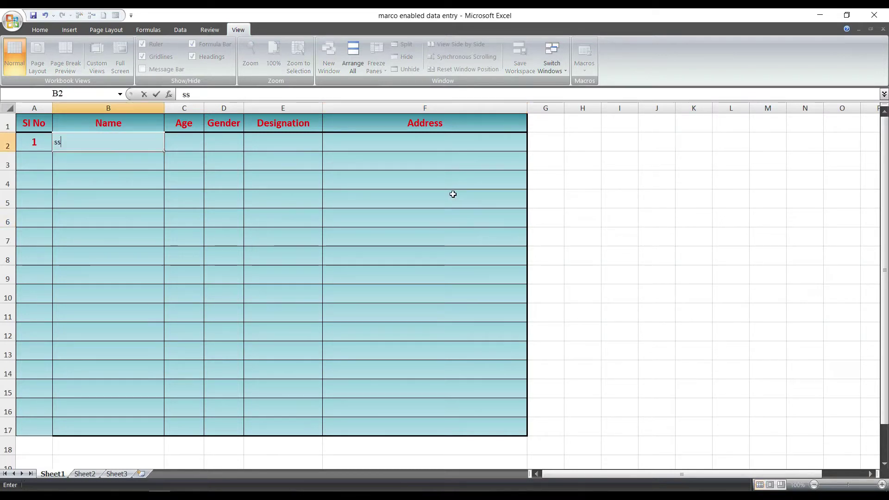
key("Caps_Lock")
key("BackSpace")
key("BackSpace")
type("SS")
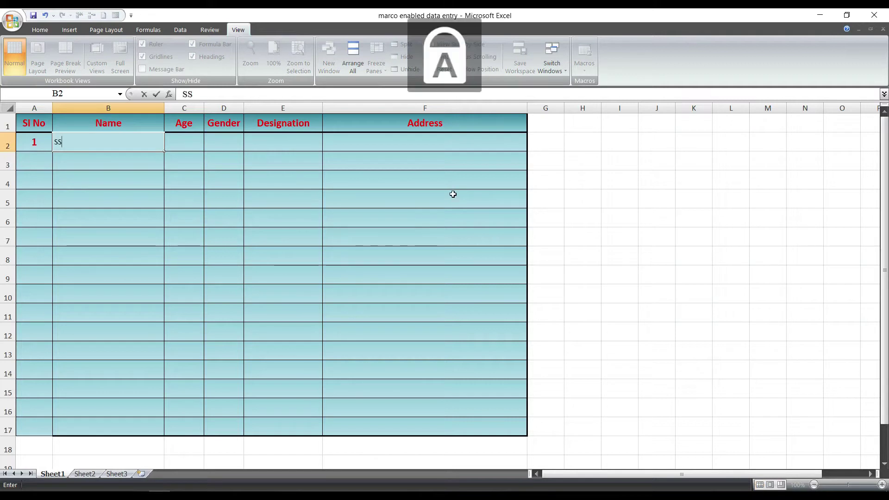
key("Tab")
Fill in age 22, gender M, designation ENGINEER and address MMMMMMMM, then select C2:E2.
type("22")
key("Tab")
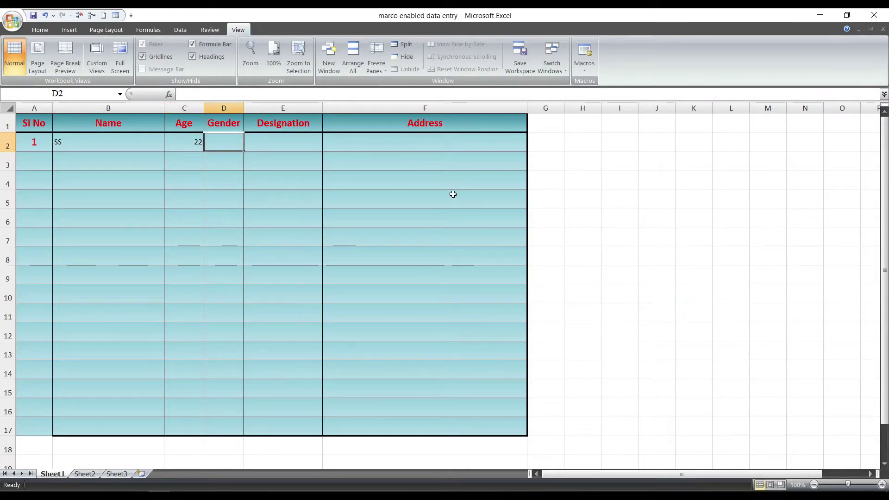
type("M")
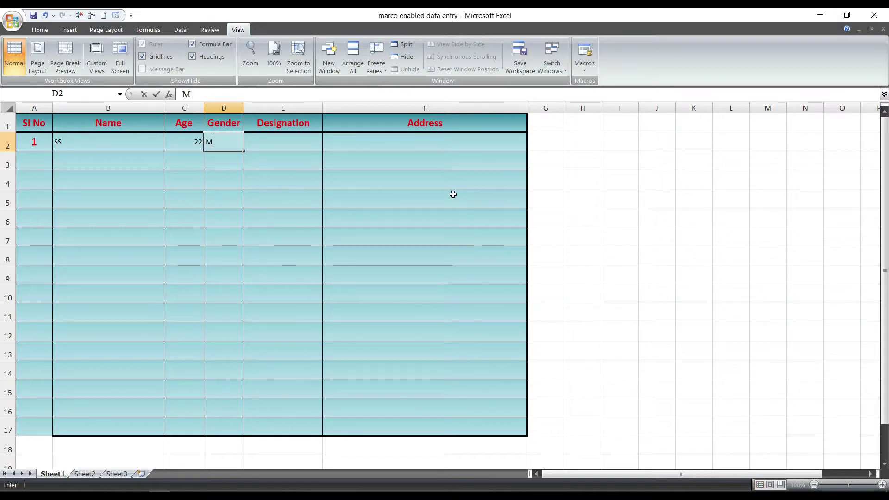
key("Tab")
type("ENGINEER")
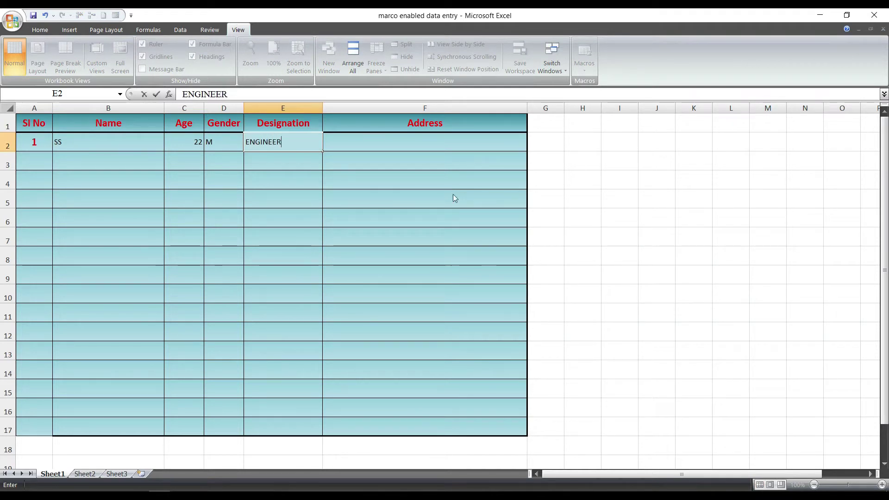
key("Tab")
type("MMMMMMMM")
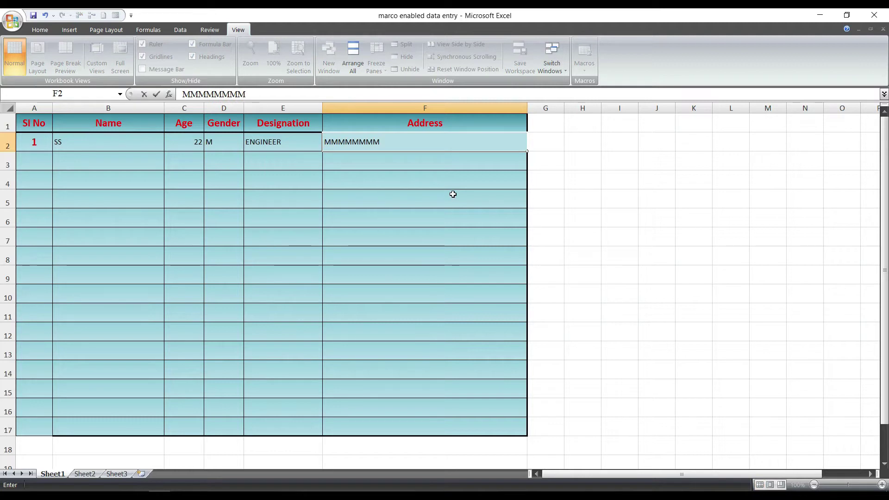
key("Return")
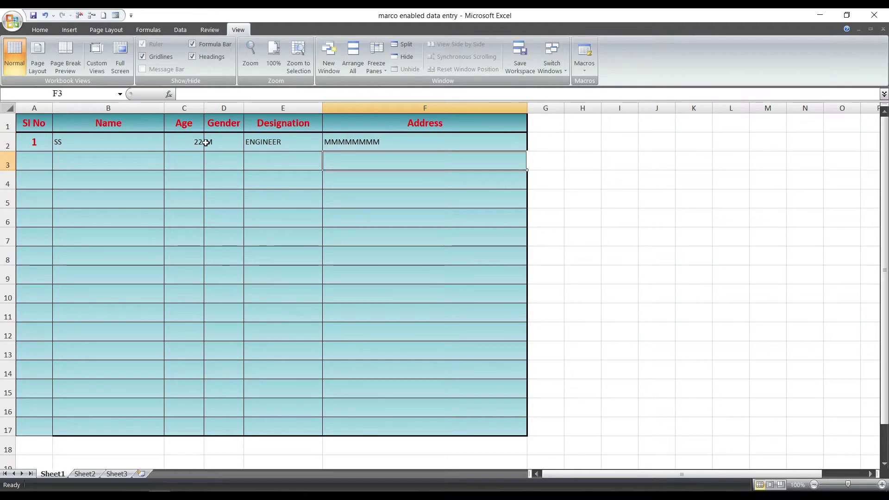
left_click_drag(197, 142, 289, 146)
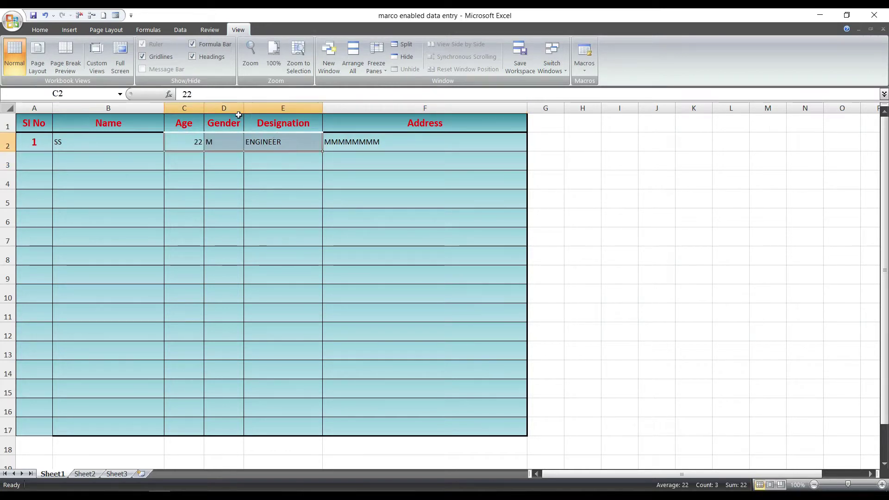
Center-align the Age, Gender and Designation values in row 2 and down columns C to E.
left_click(40, 29)
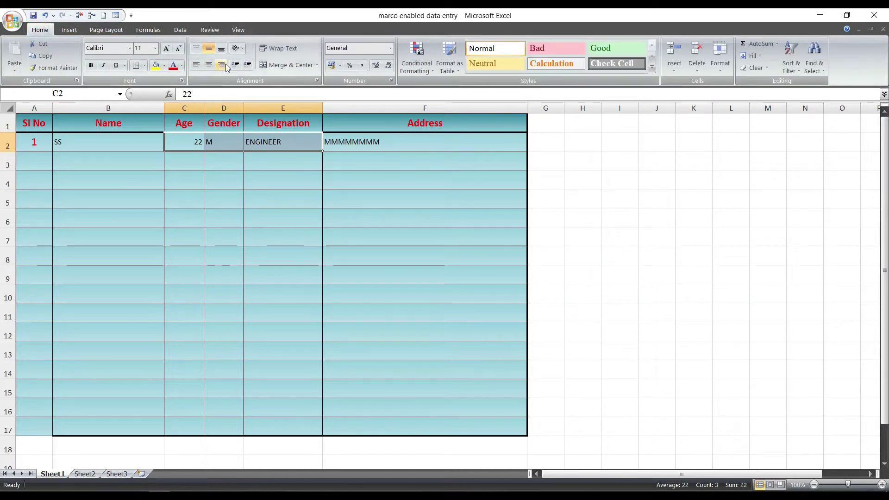
left_click(209, 65)
left_click(196, 155)
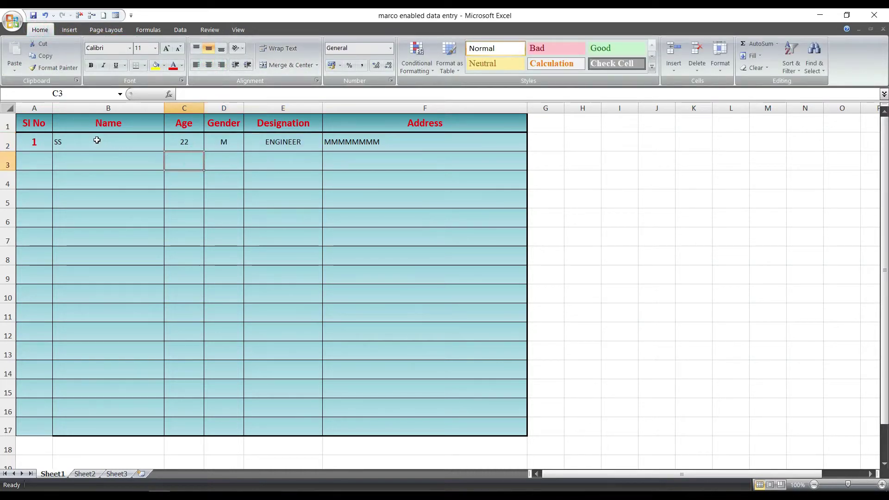
mouse_move(181, 141)
left_mouse_down()
mouse_move(252, 376)
mouse_move(254, 422)
left_mouse_up()
left_click(209, 65)
left_click(209, 64)
left_click(276, 180)
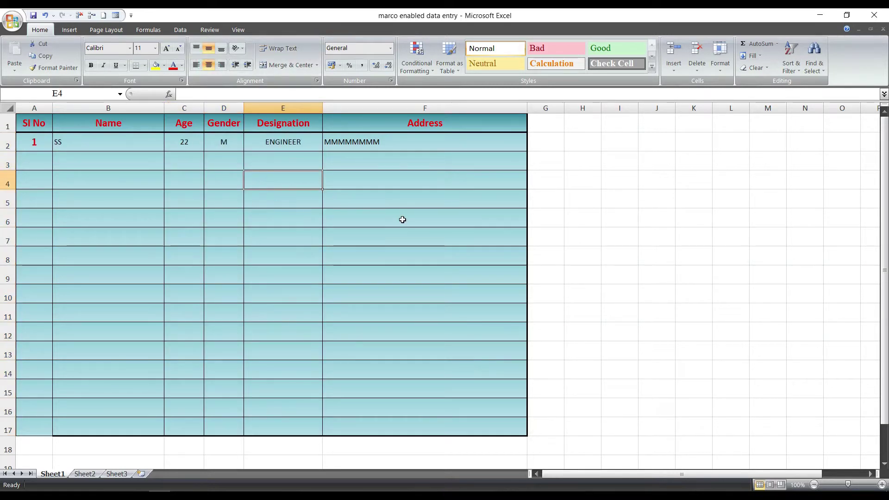
left_click(402, 220)
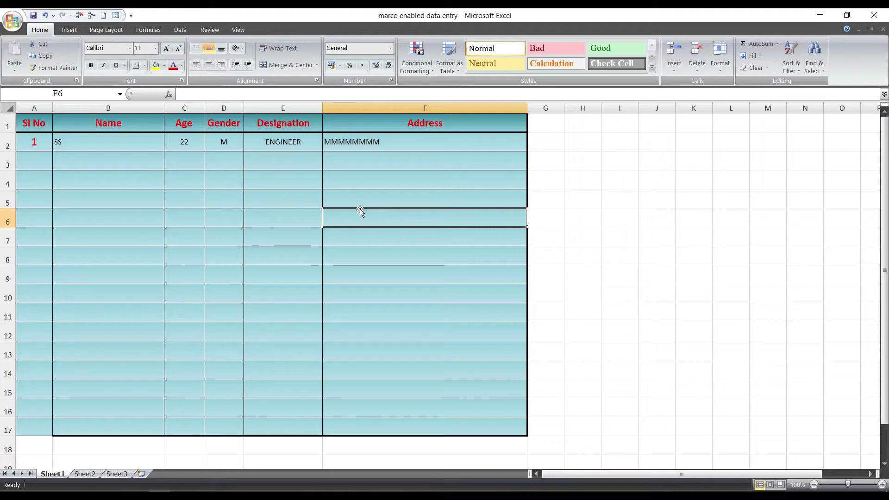
left_click(6, 27)
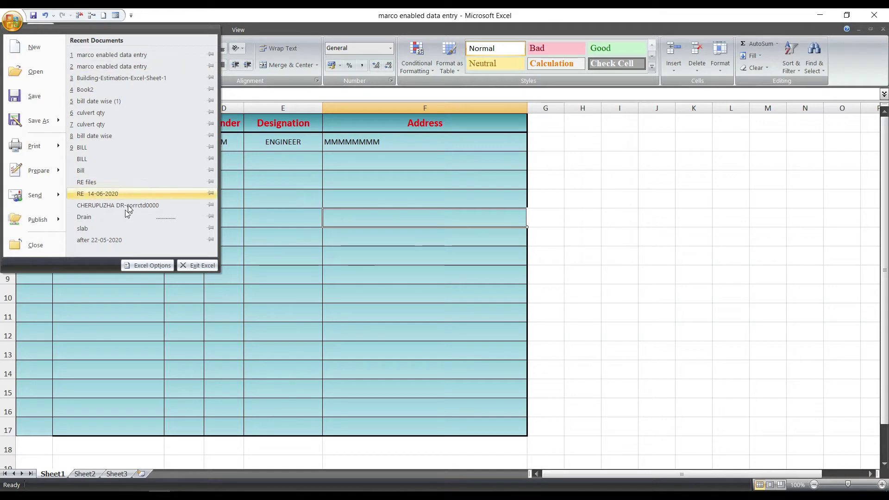
left_click(142, 264)
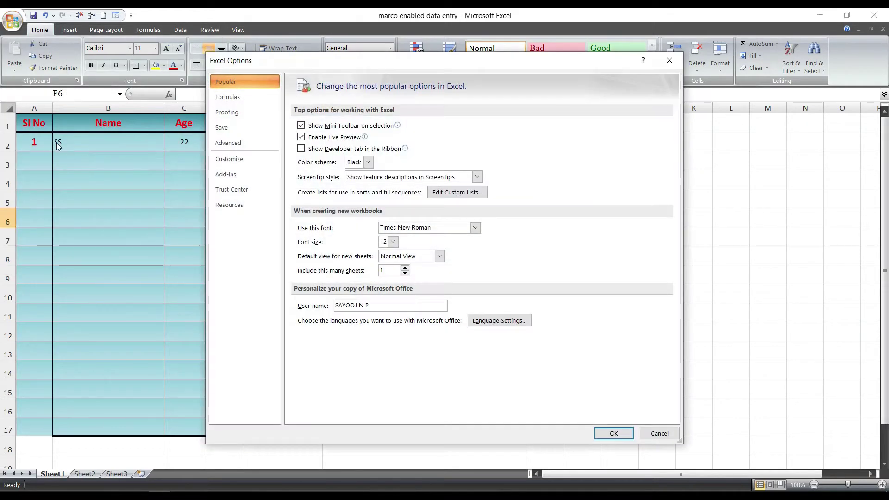
left_click(250, 158)
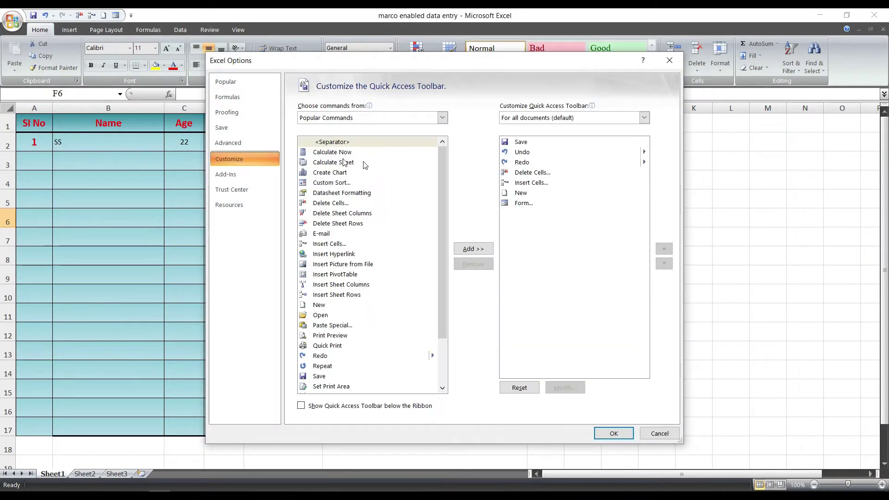
scroll(346, 211, "down", 2)
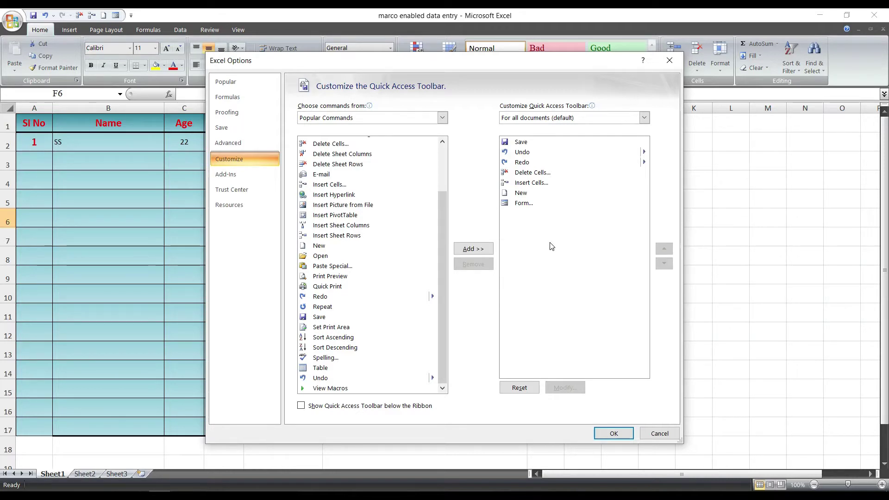
left_click(669, 60)
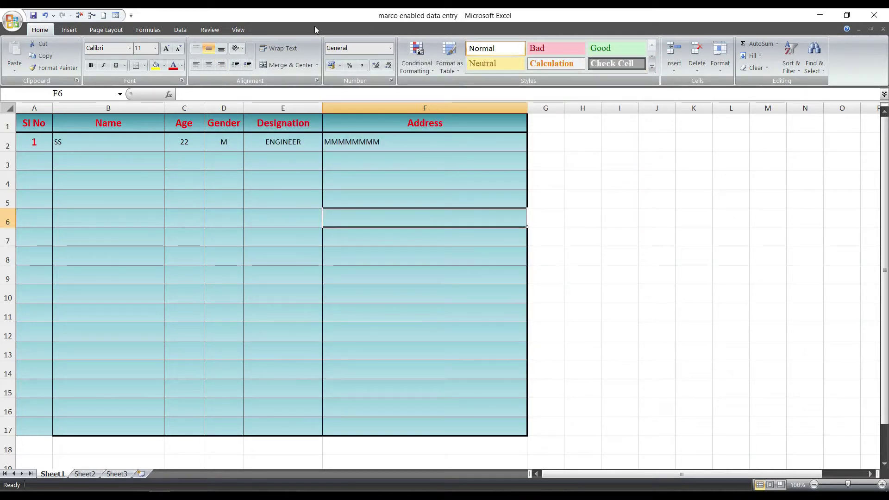
left_click(245, 35)
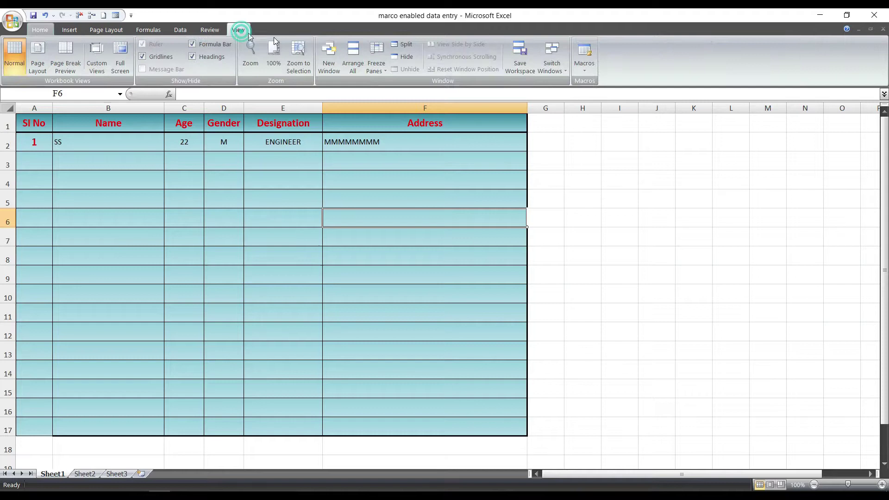
Create a new macro named ADD from View > Macros.
left_click(585, 73)
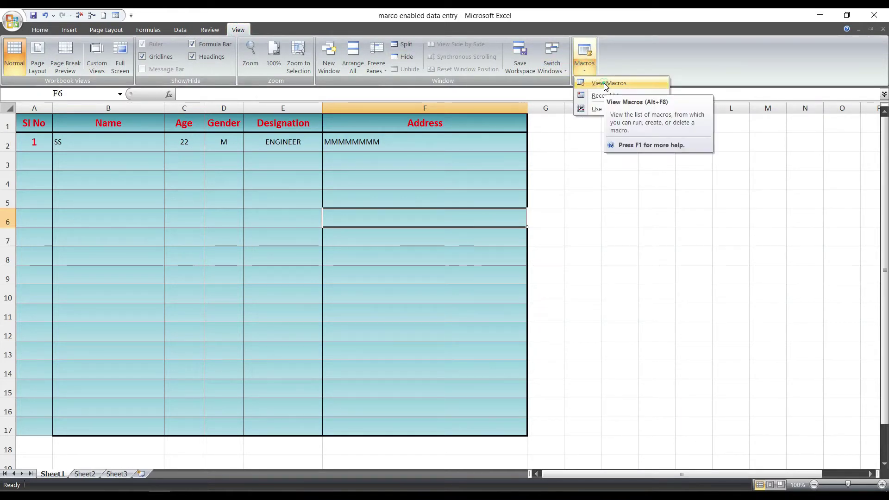
left_click(606, 83)
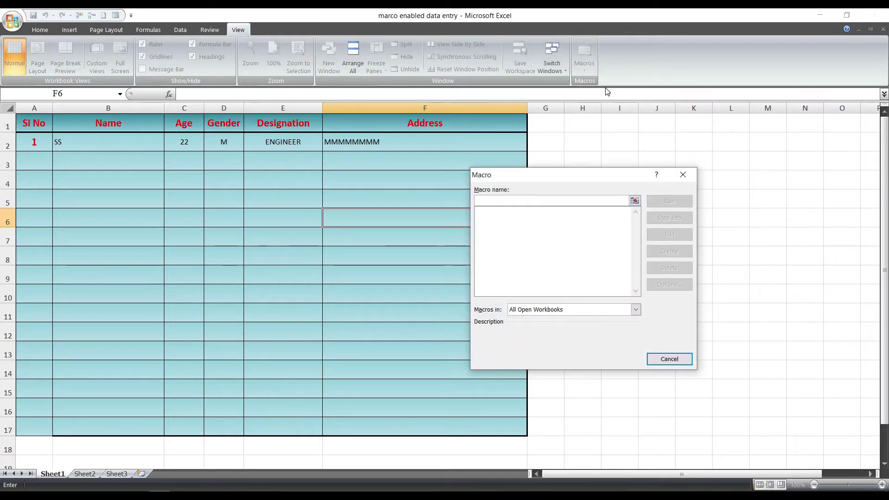
type("A")
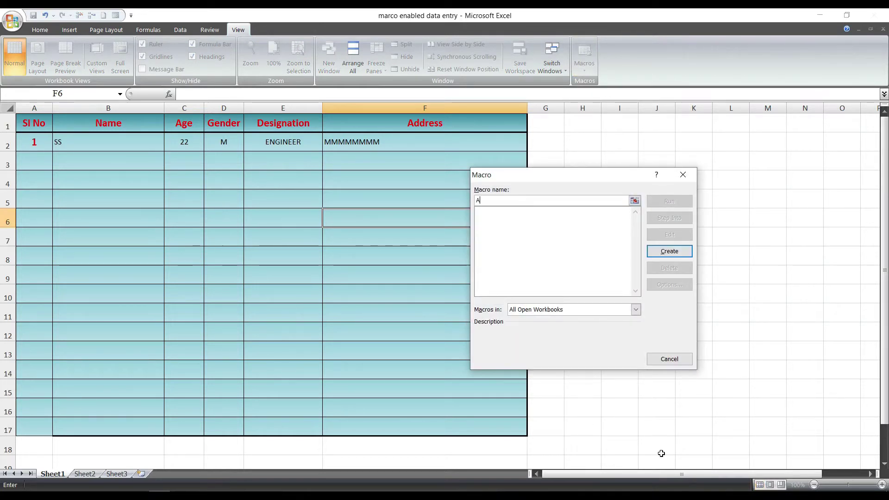
type("DD")
left_click(673, 251)
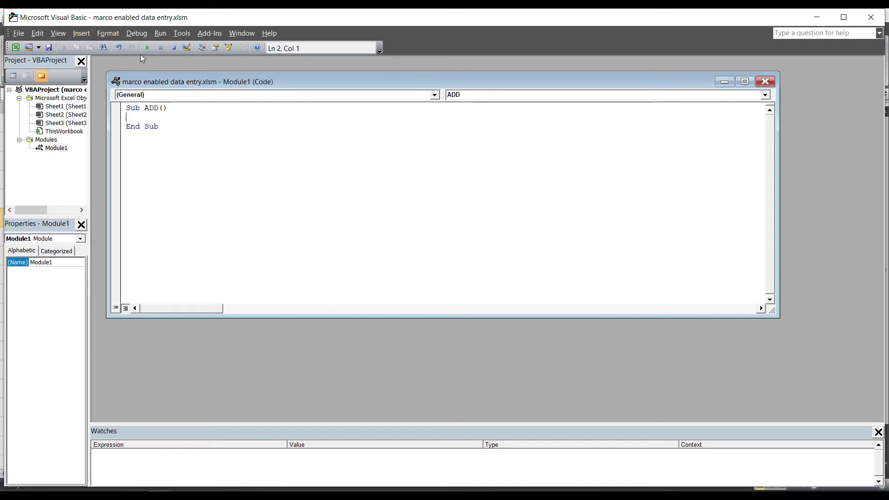
Insert a new UserForm1, enlarge it, maximize its designer and move the Toolbox beside it.
left_click(87, 36)
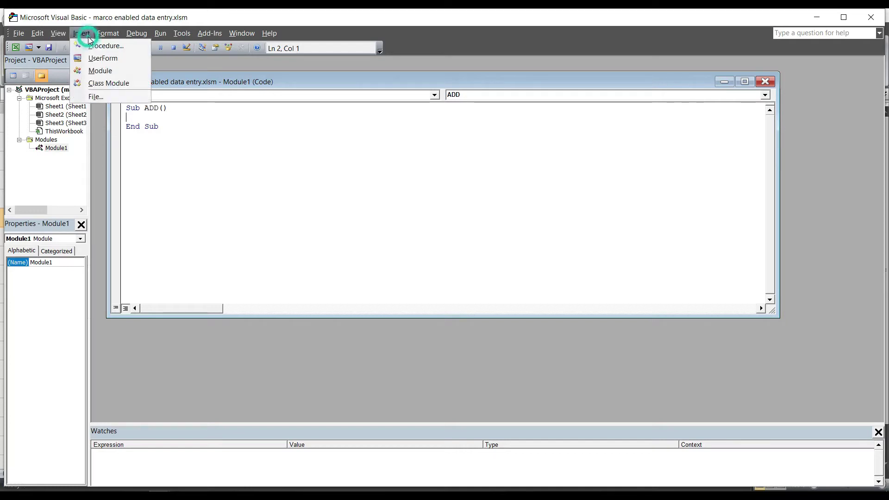
left_click(102, 58)
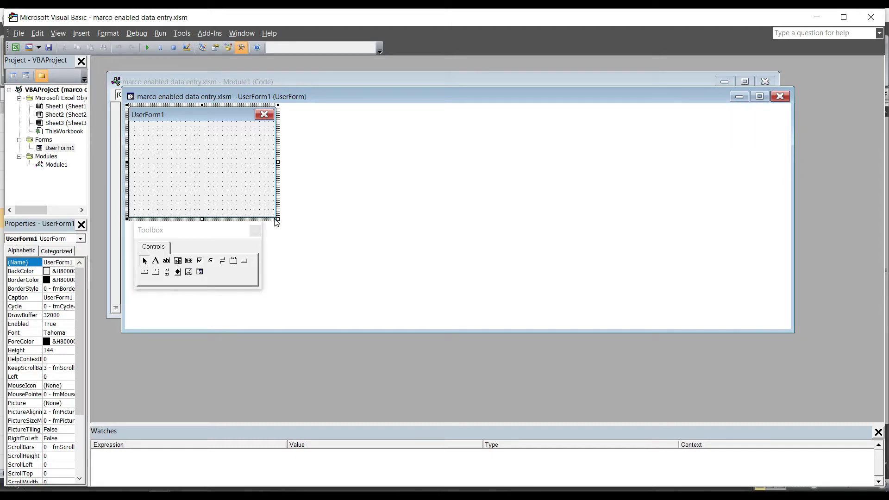
left_click_drag(278, 219, 616, 449)
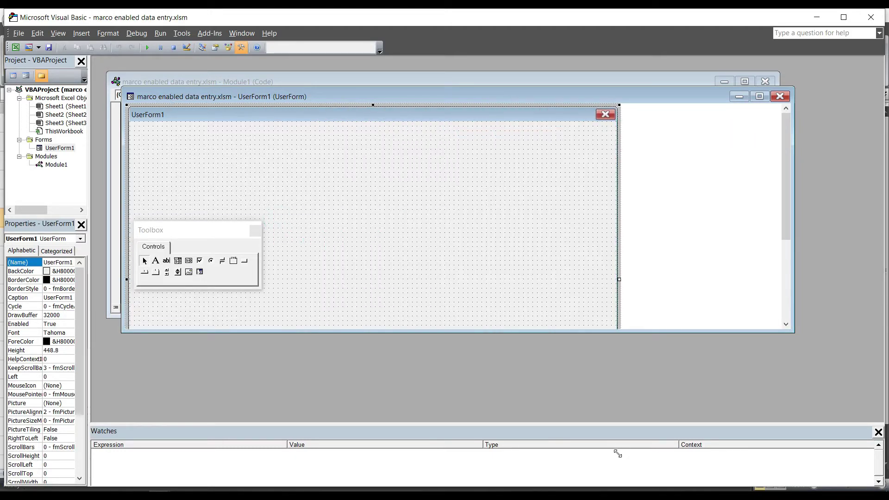
left_click(759, 97)
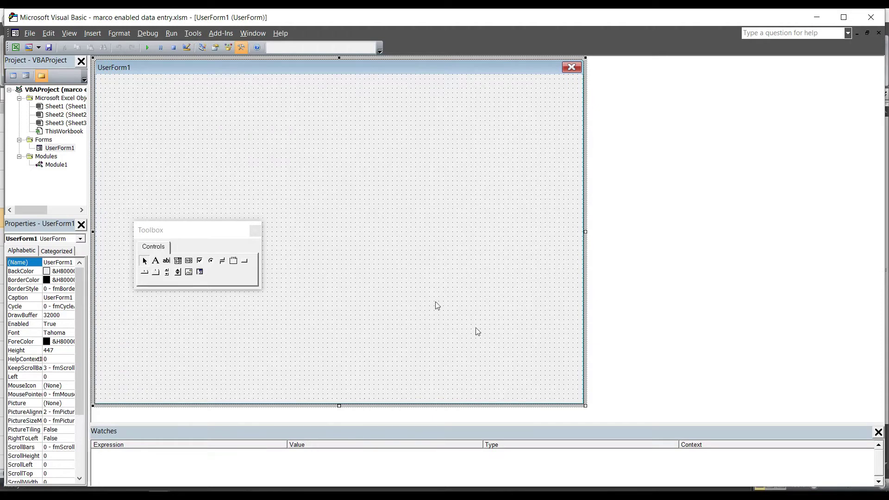
mouse_move(233, 230)
left_mouse_down()
mouse_move(688, 108)
mouse_move(691, 87)
left_mouse_up()
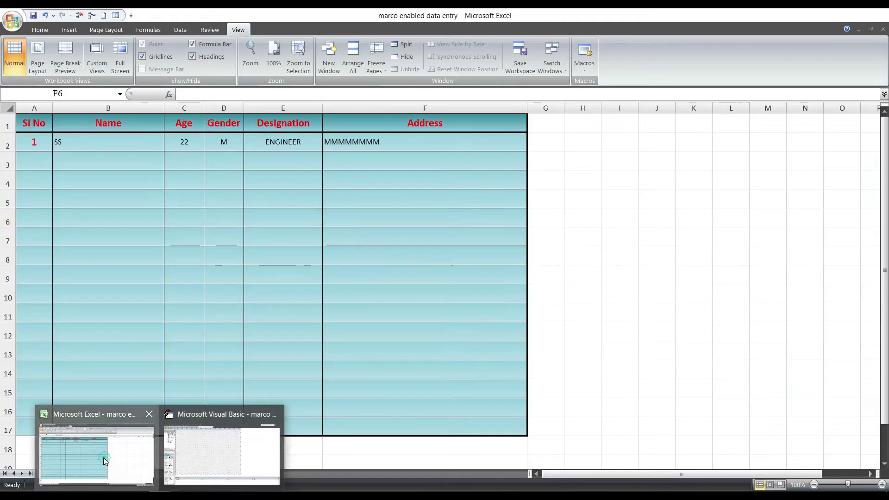
left_click(104, 458)
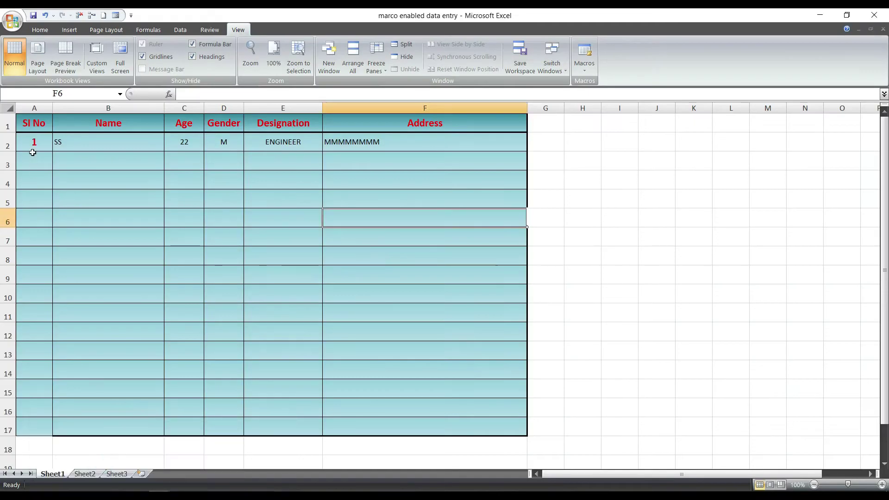
Check the table's column headers B1 to F1, then return to the Visual Basic editor.
left_click(64, 123)
left_click(185, 120)
left_click(221, 123)
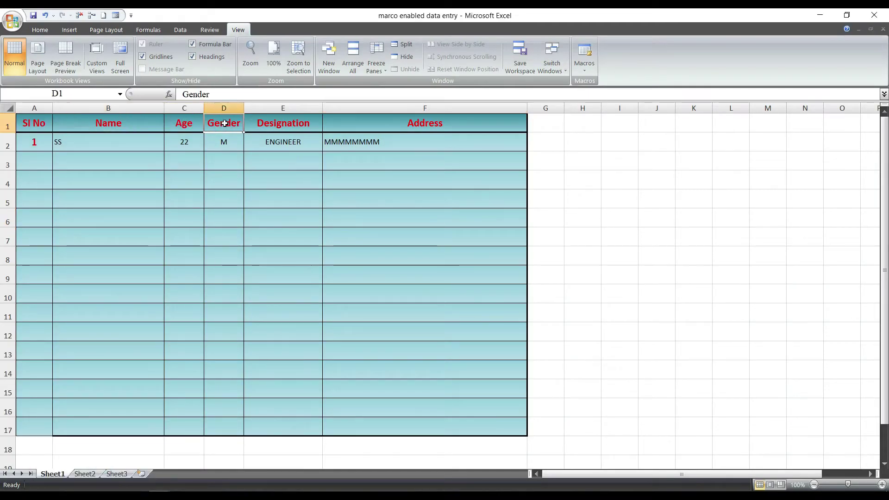
left_click(262, 122)
left_click(383, 124)
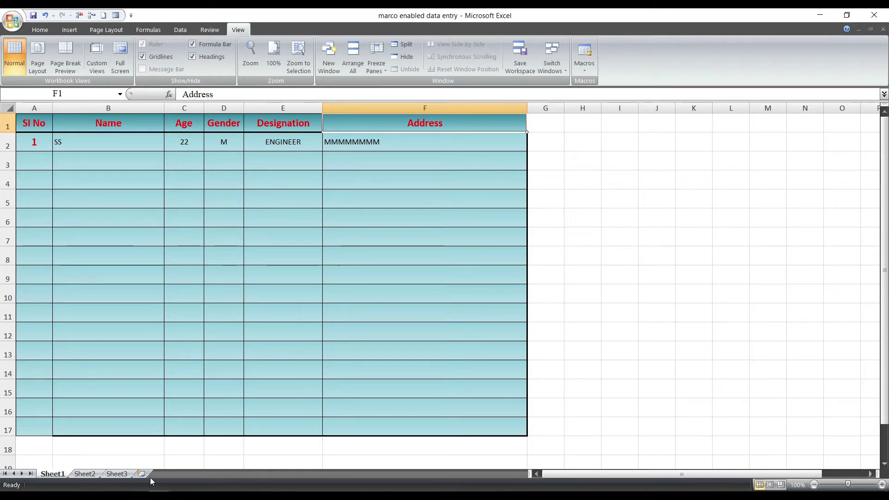
left_click(218, 451)
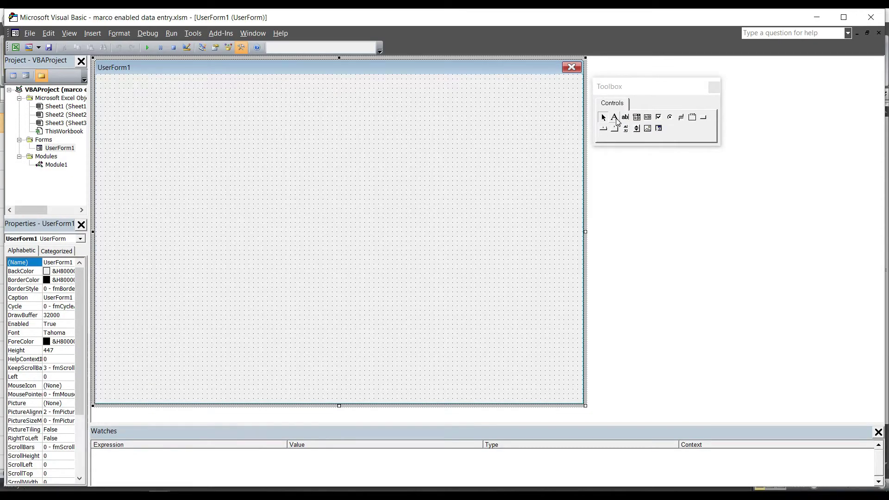
Draw a label near the form's top left and caption it NAME.
left_click(615, 118)
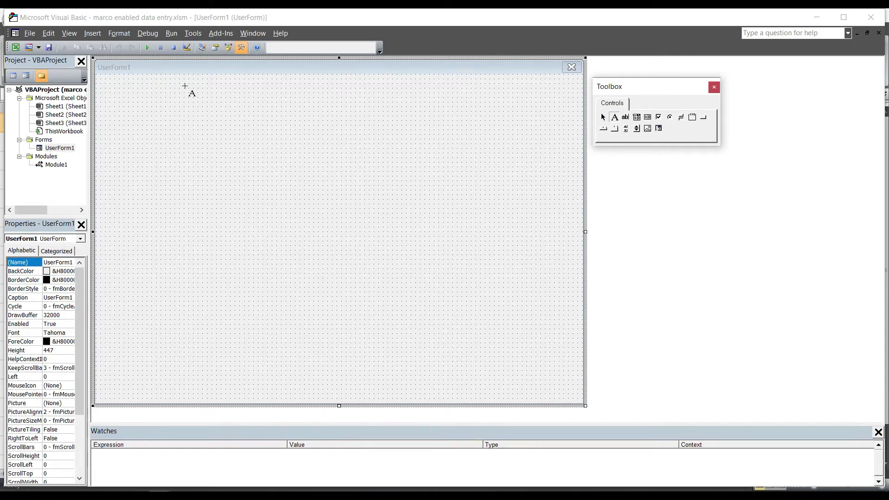
left_click_drag(117, 99, 258, 113)
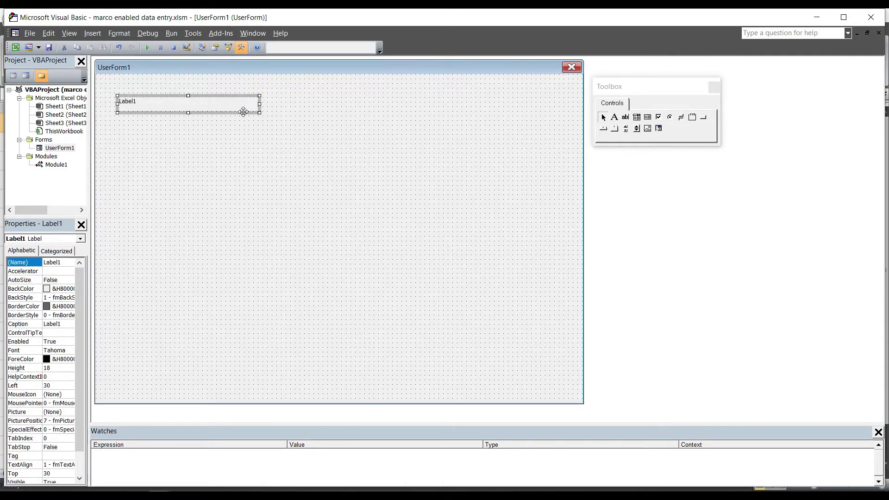
left_click(142, 102)
left_click_drag(142, 102, 111, 103)
type("NAME")
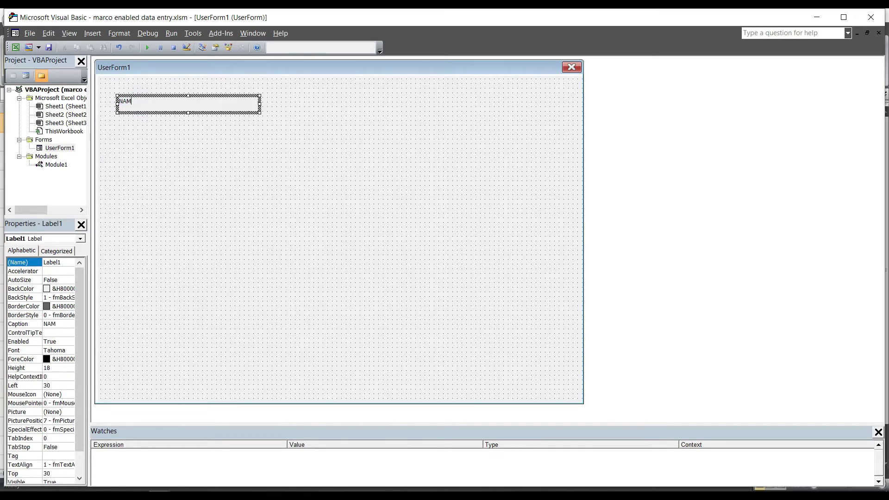
left_click(153, 138)
Copy the NAME label, close its code window and maximize the form designer.
left_click(155, 110)
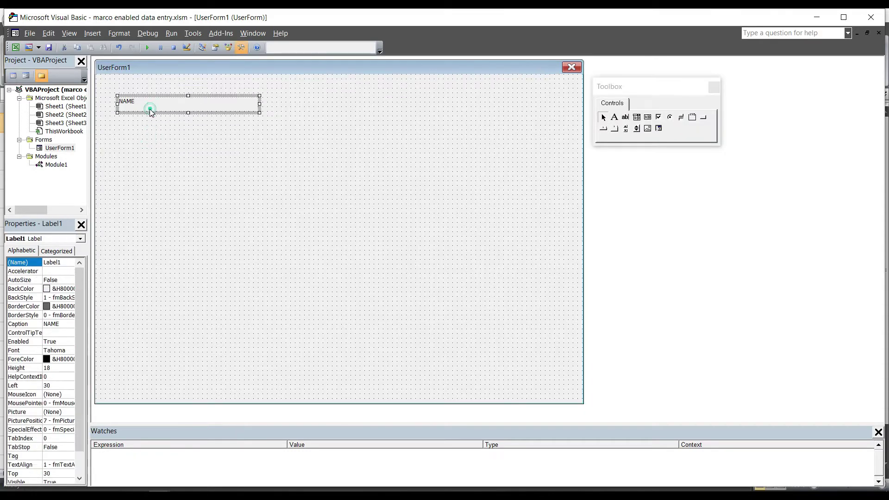
key("ctrl+c")
double_click(145, 107)
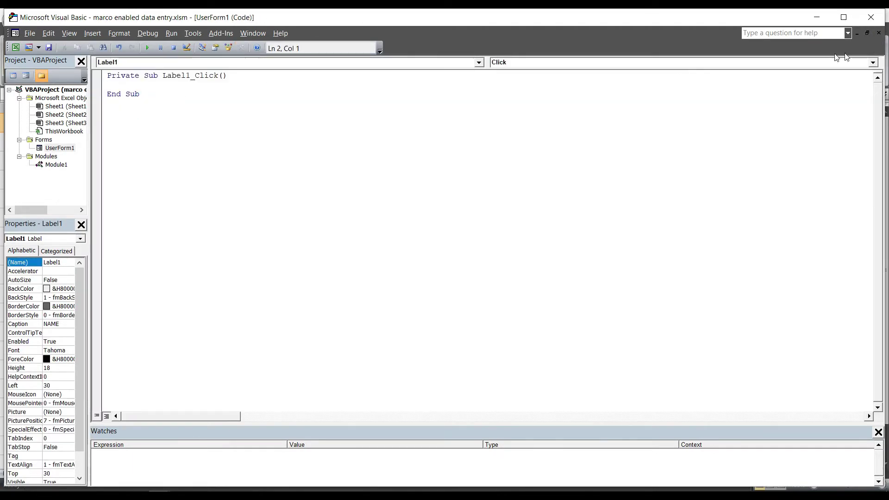
left_click(867, 32)
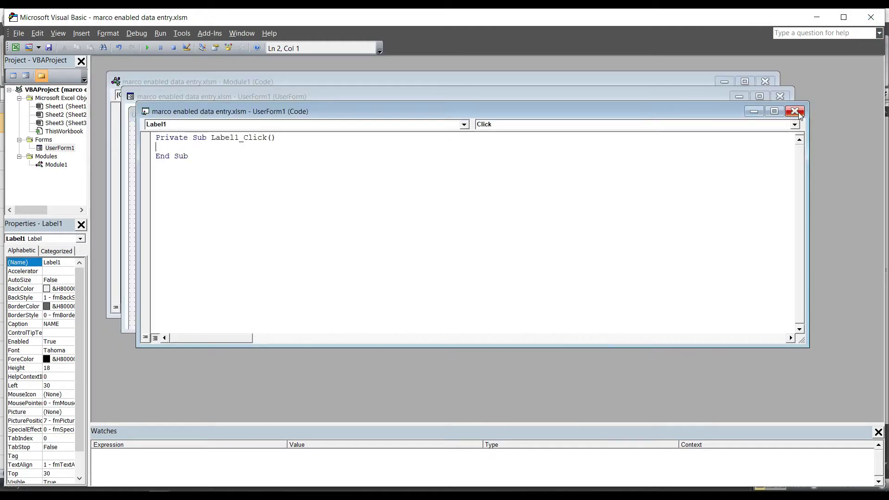
left_click(795, 111)
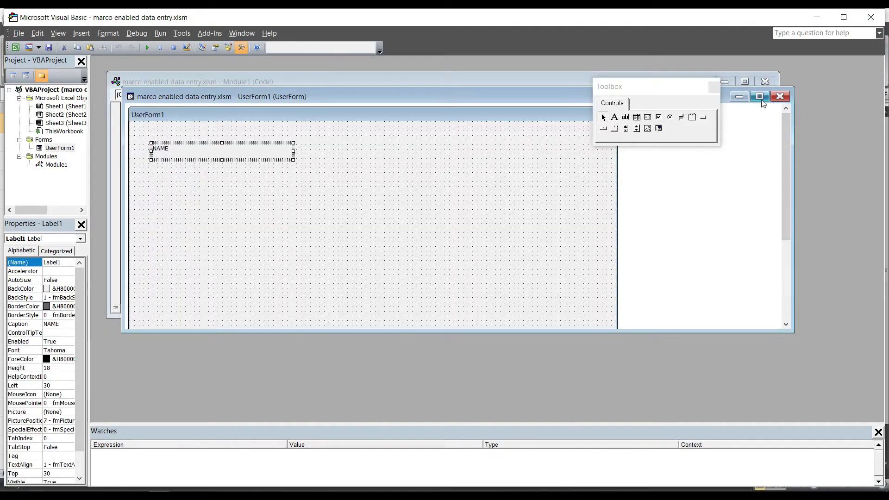
left_click(759, 96)
left_click(132, 101)
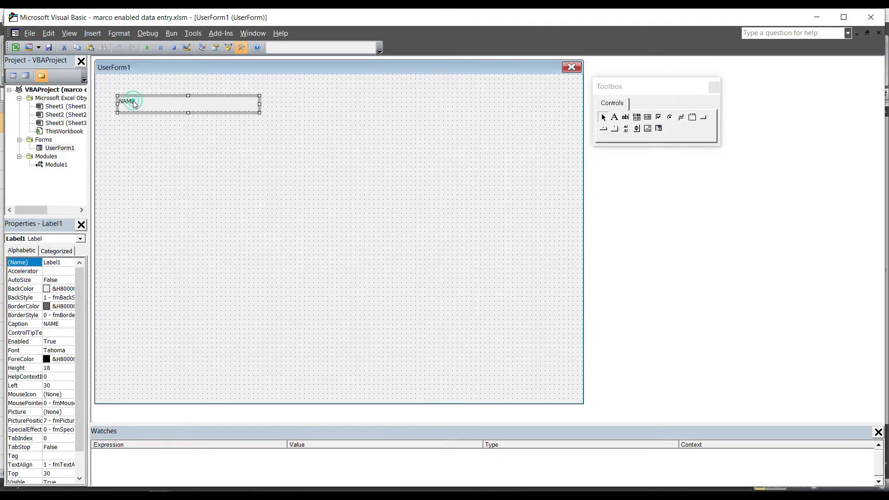
Set the NAME label's font to 12-point Tahoma through the Font property.
double_click(134, 101)
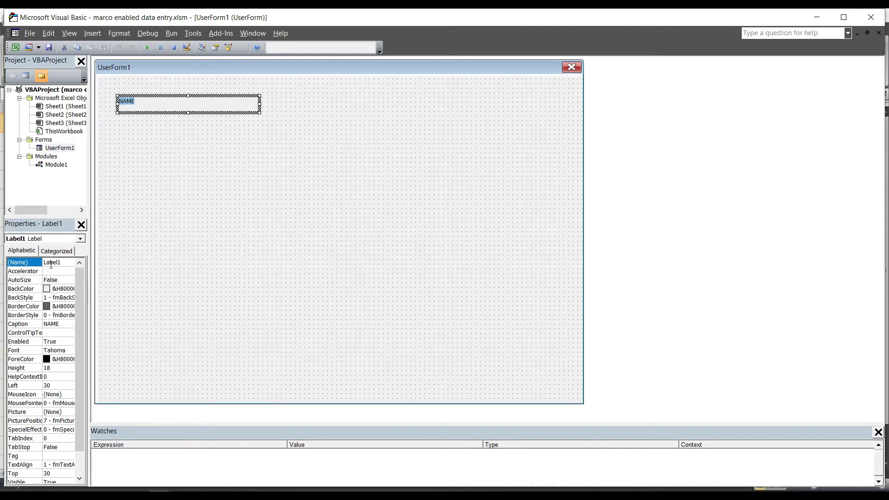
left_click(59, 351)
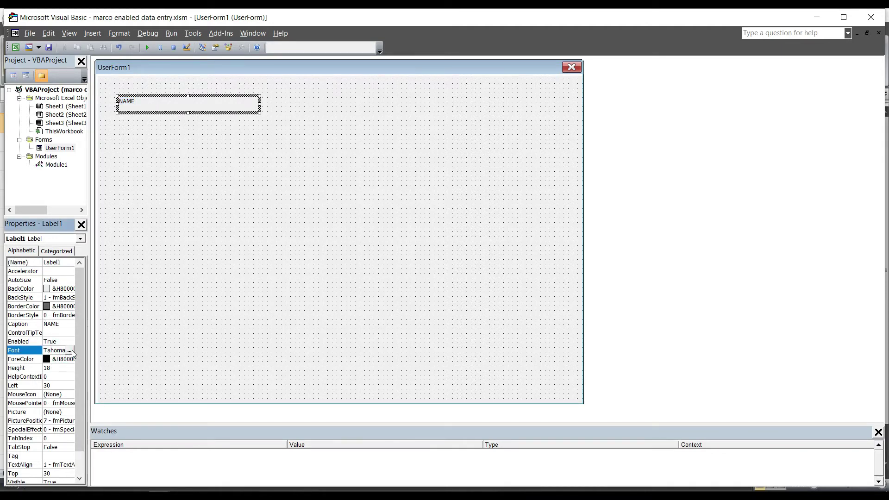
left_click(69, 350)
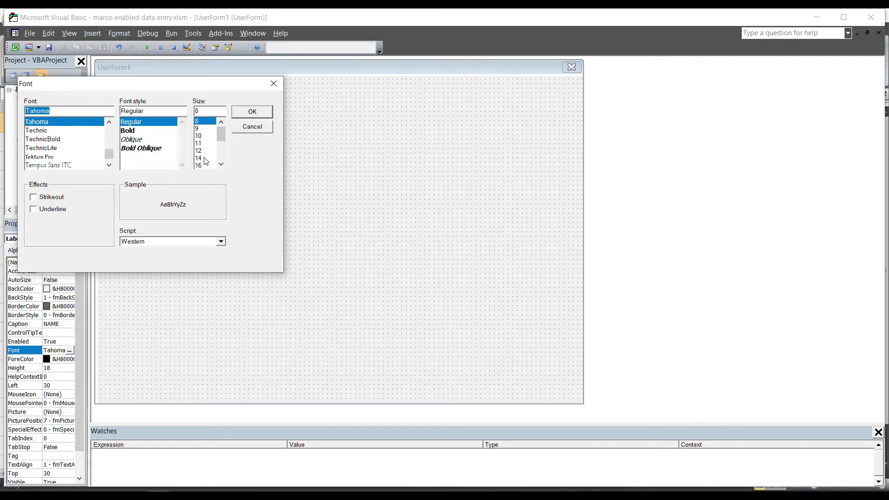
left_click(205, 158)
left_click(244, 113)
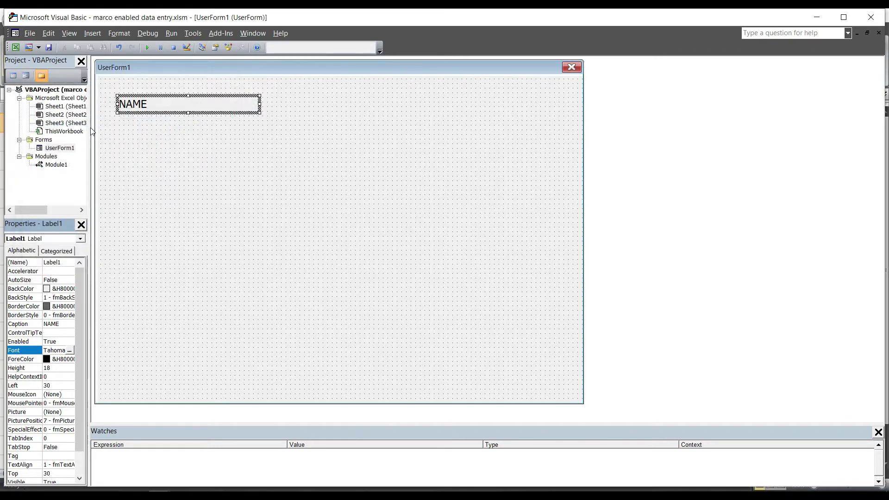
left_click(152, 104)
left_click(70, 351)
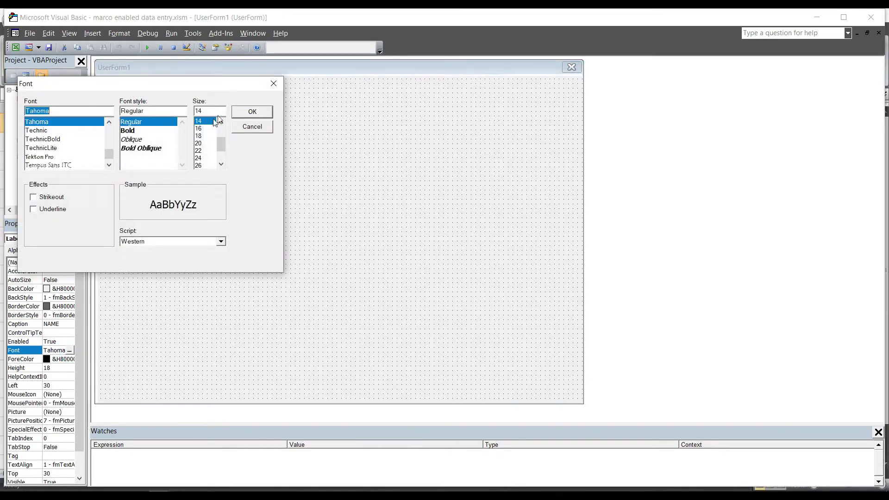
left_click(221, 122)
left_click(206, 121)
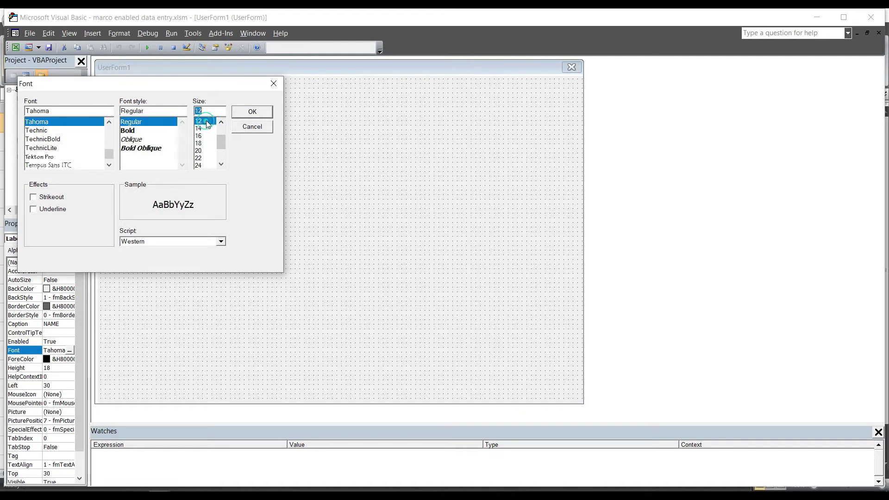
left_click(241, 113)
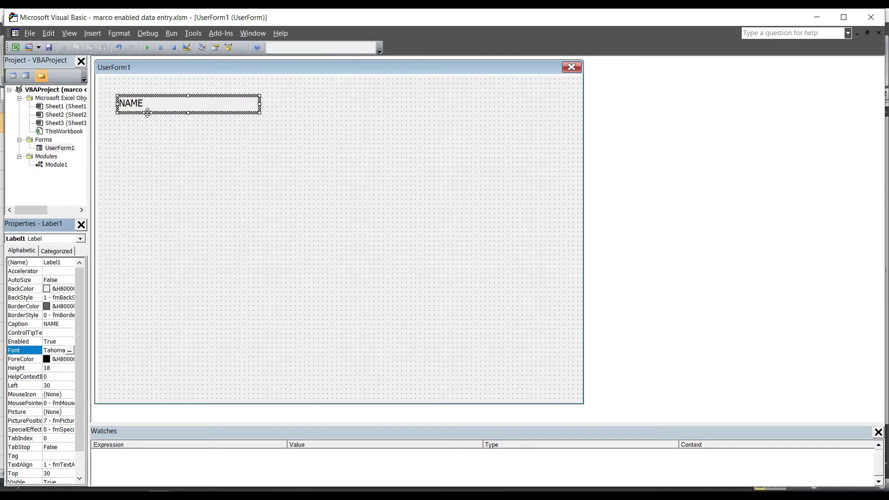
left_click(147, 111)
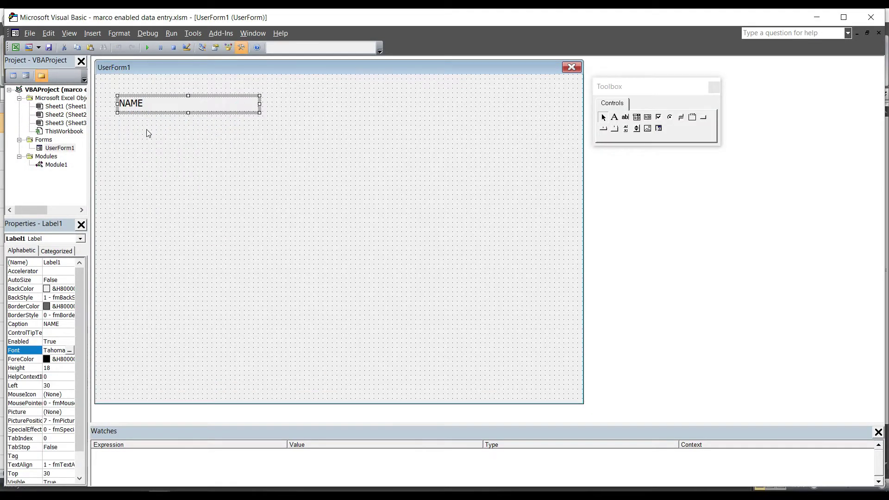
Paste a copy of the NAME label and place it just below the original.
key("ctrl+v")
left_click(311, 231)
left_click_drag(311, 230, 160, 134)
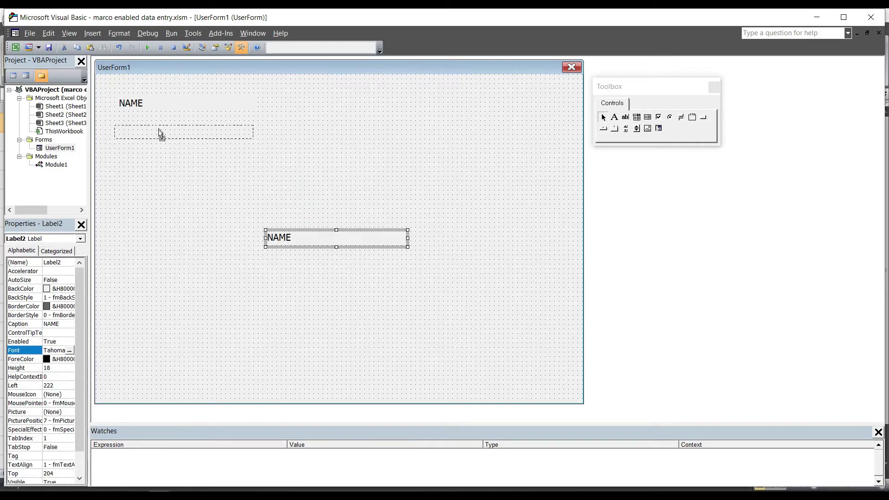
left_click_drag(160, 135, 157, 139)
double_click(136, 138)
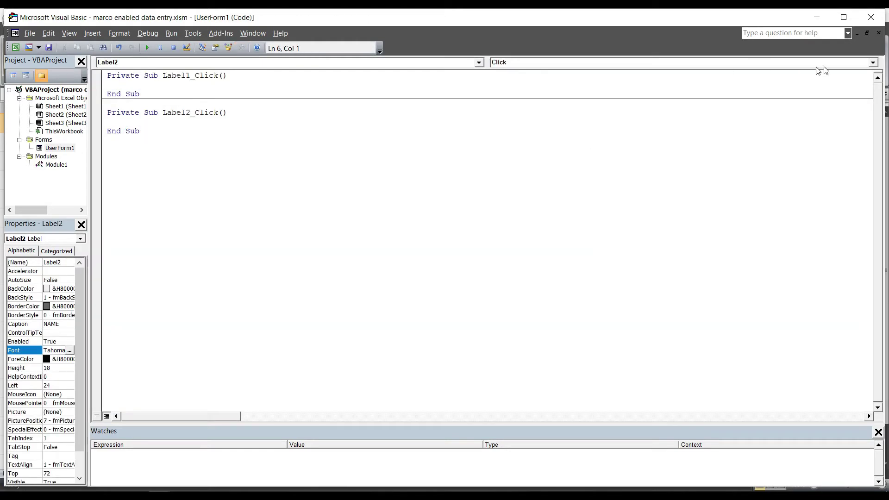
left_click(878, 33)
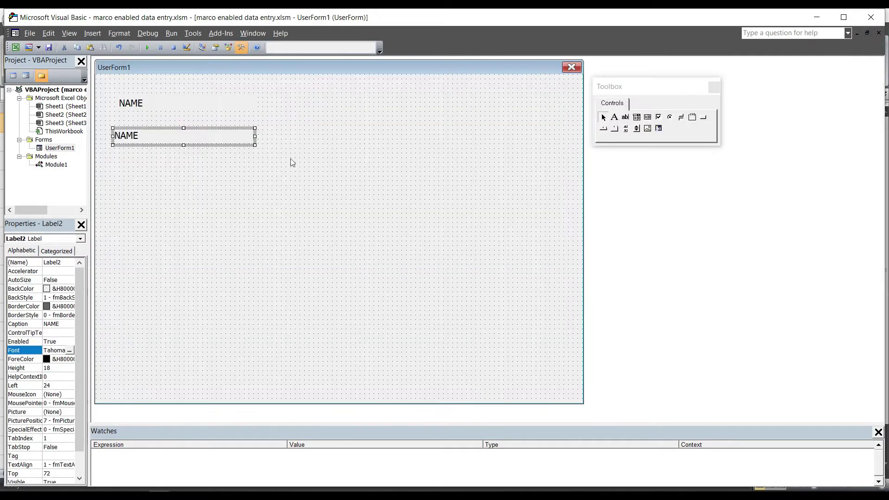
Change the copied label's caption to AGE.
left_click(126, 136)
double_click(143, 136)
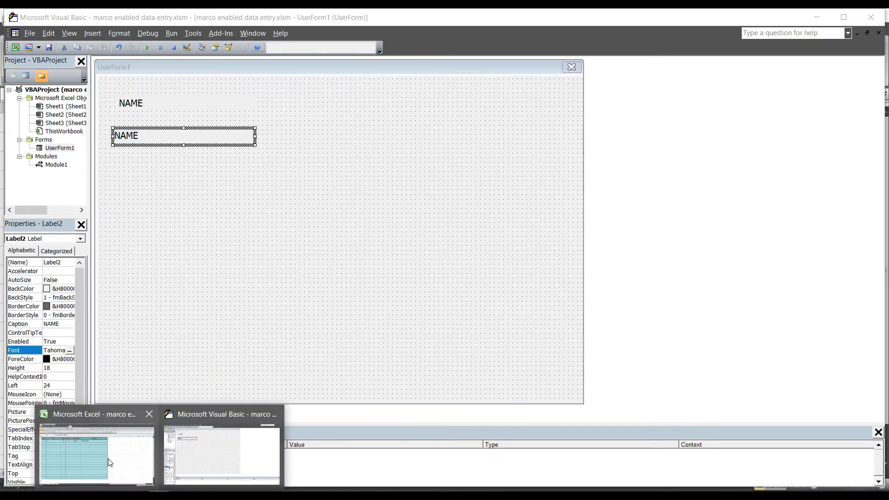
mouse_move(96, 452)
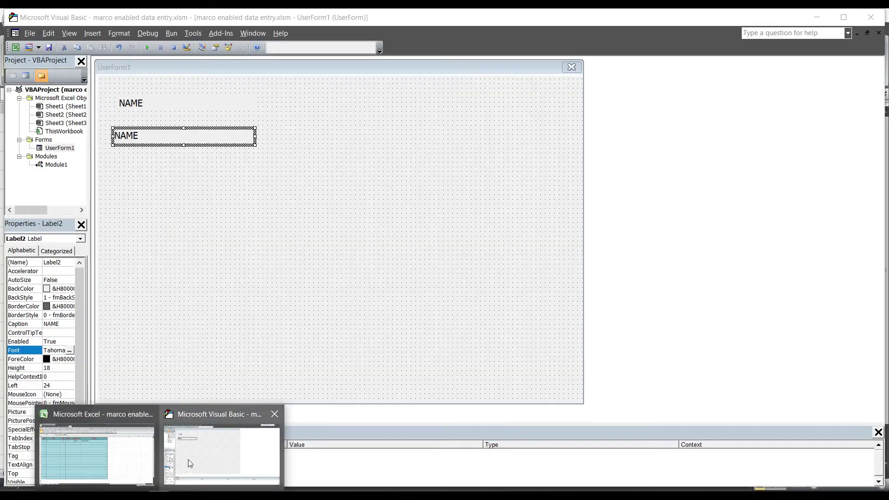
left_click(186, 459)
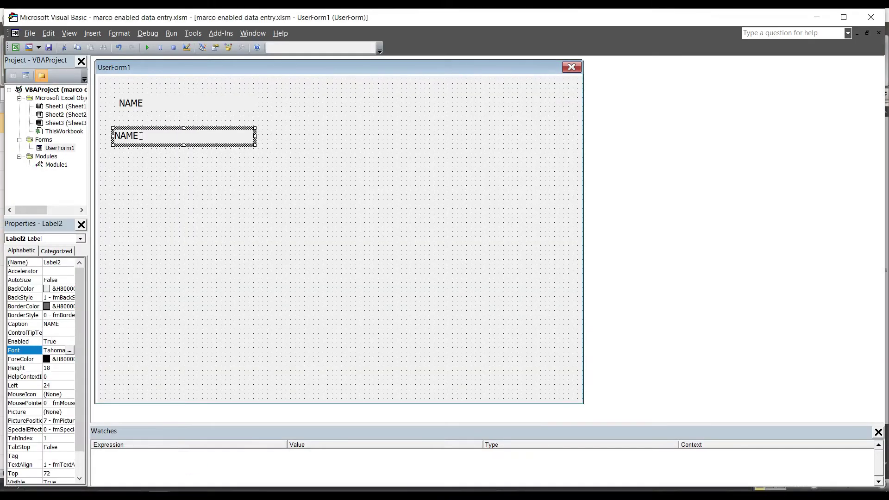
left_click_drag(141, 136, 104, 135)
type("a")
key("BackSpace")
key("BackSpace")
type("AGE")
left_click(191, 199)
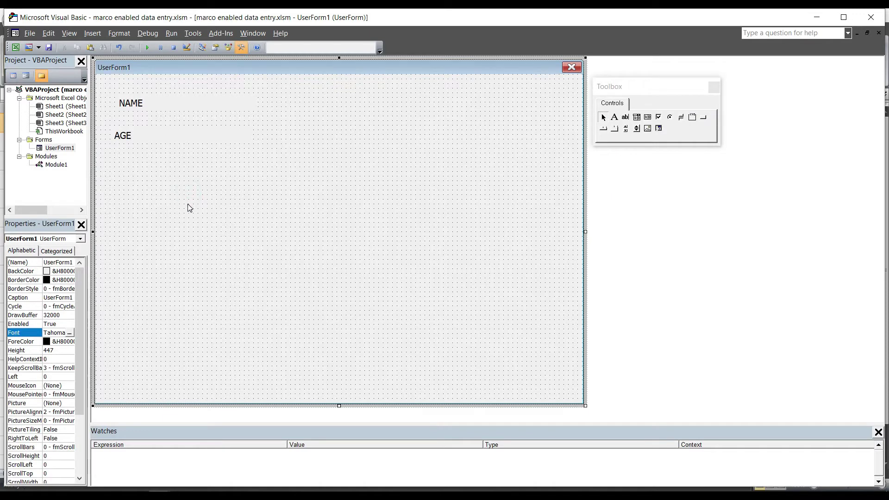
Paste a third label below AGE and caption it GENDER.
key("ctrl+v")
left_click_drag(284, 230, 134, 166)
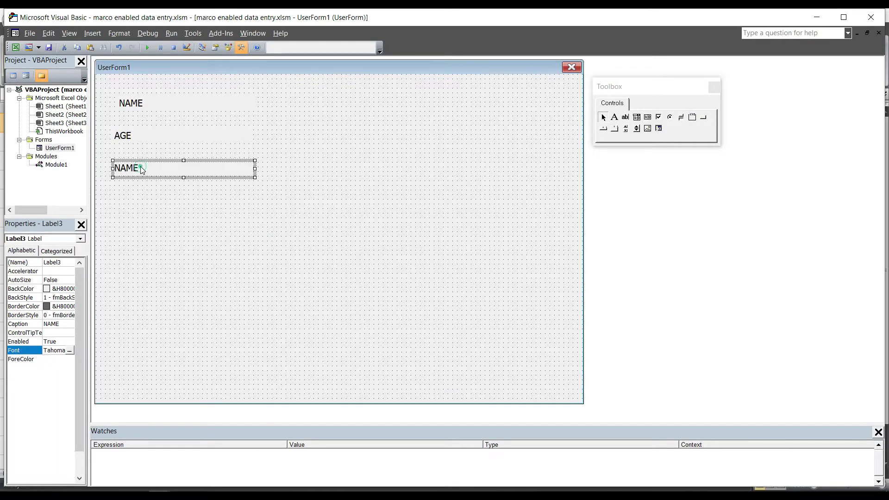
double_click(141, 167)
left_click(867, 32)
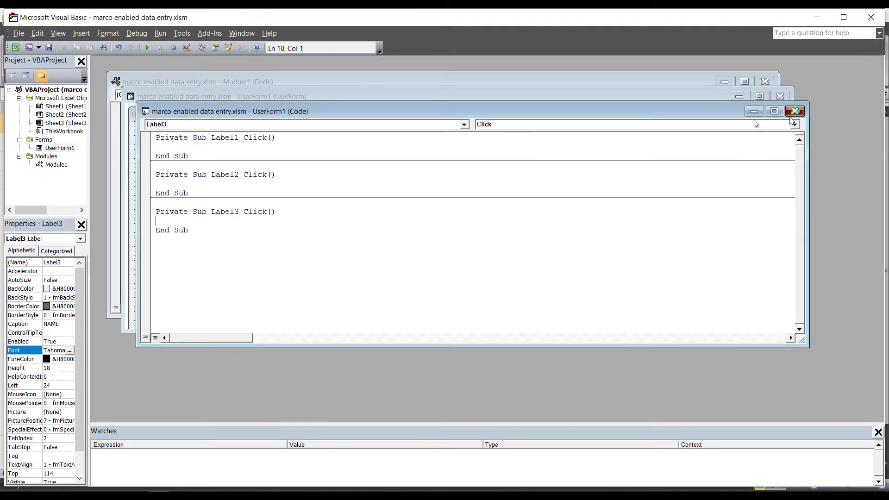
left_click(795, 111)
left_click(174, 215)
double_click(174, 216)
type("GENDER")
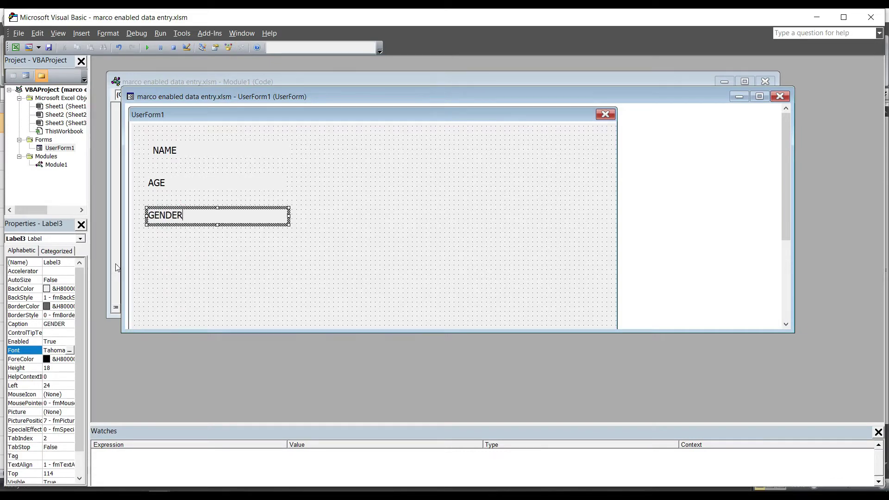
left_click(198, 267)
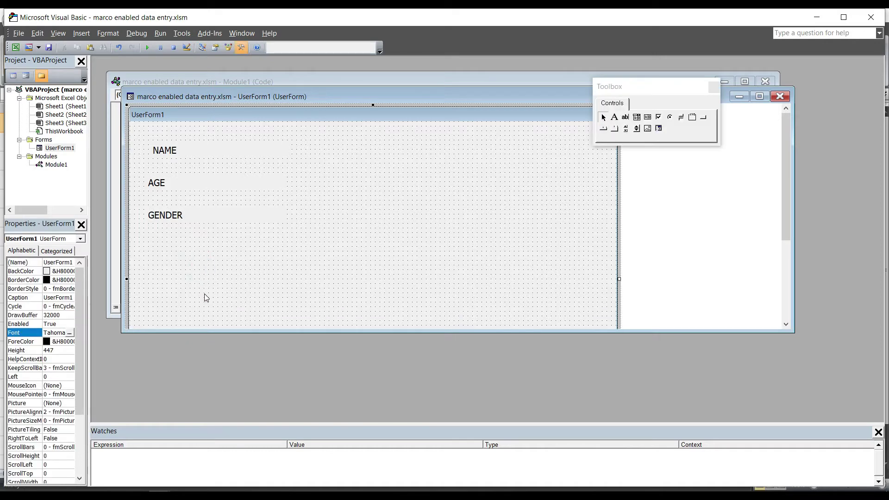
Add a fourth label below GENDER captioned DESIGNATION.
key("ctrl+v")
left_click_drag(351, 289, 194, 242)
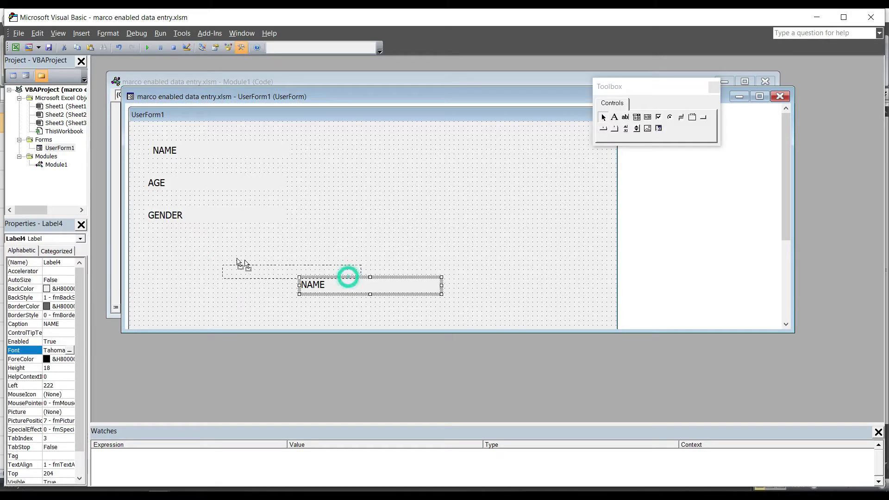
left_click_drag(194, 242, 131, 246)
left_click(167, 243)
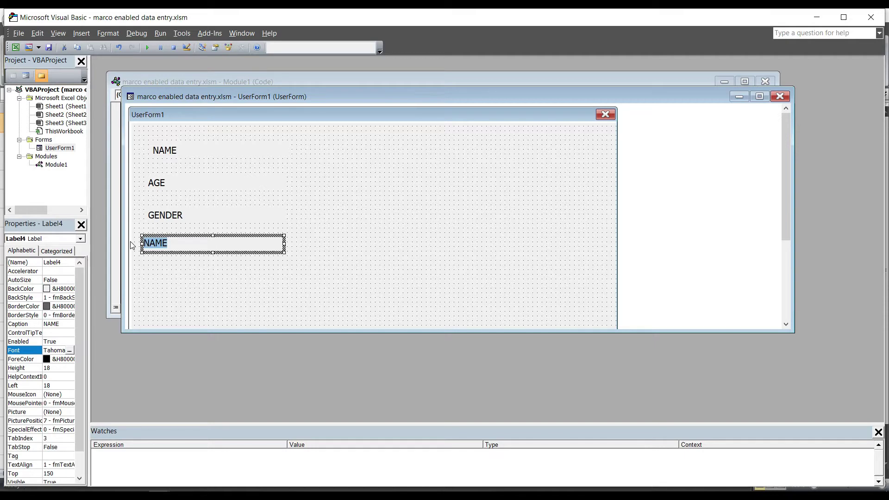
type("d")
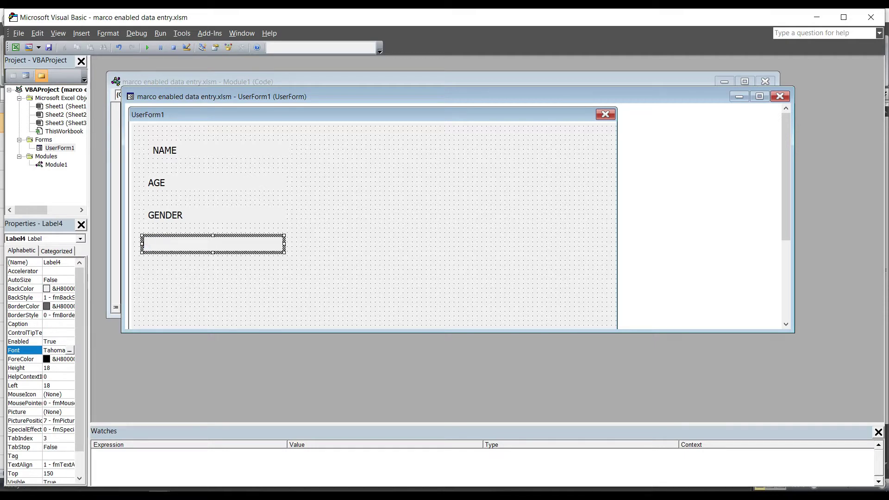
type("DESIGNATION")
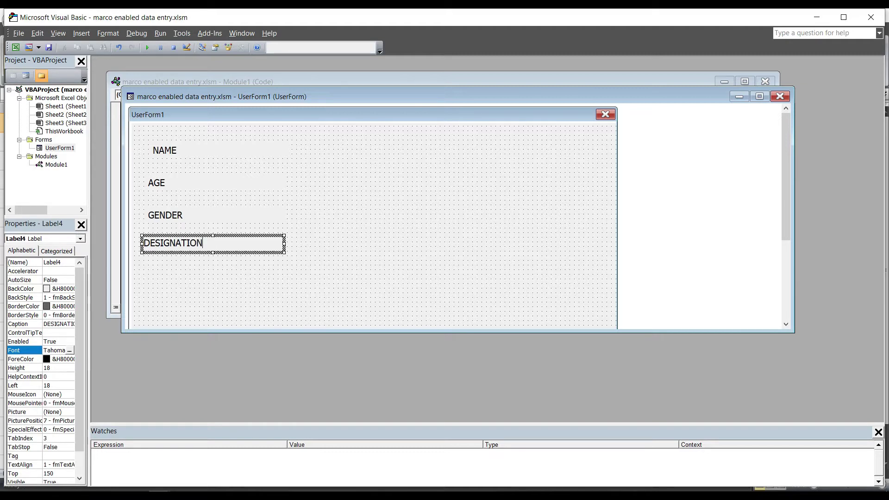
left_click(320, 259)
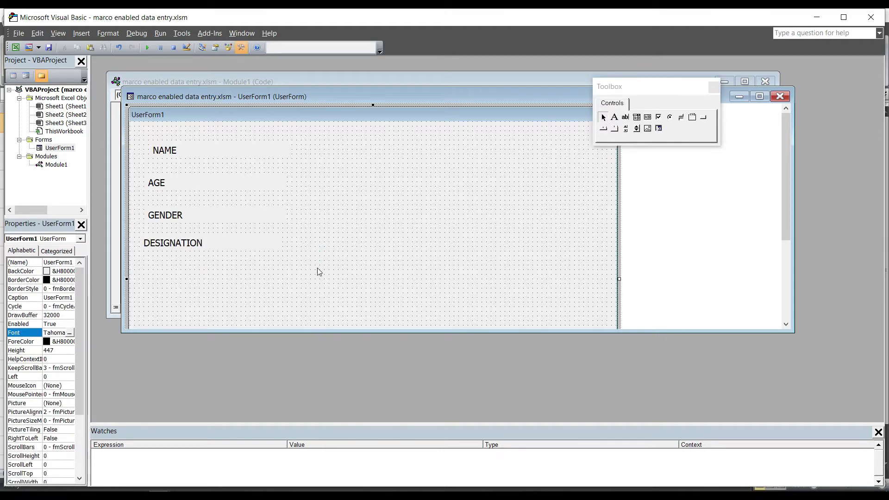
Add a fifth label below DESIGNATION captioned ADDRESS.
key("ctrl+v")
left_click_drag(308, 297, 159, 287)
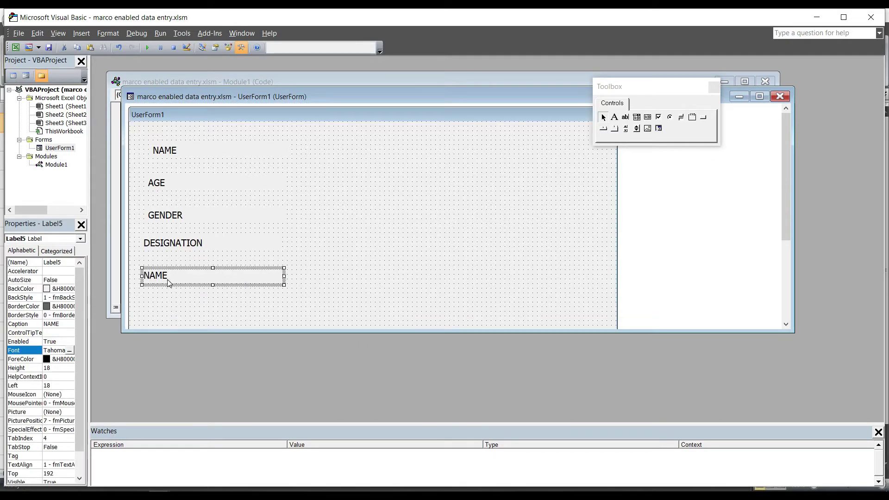
left_click(169, 276)
double_click(170, 276)
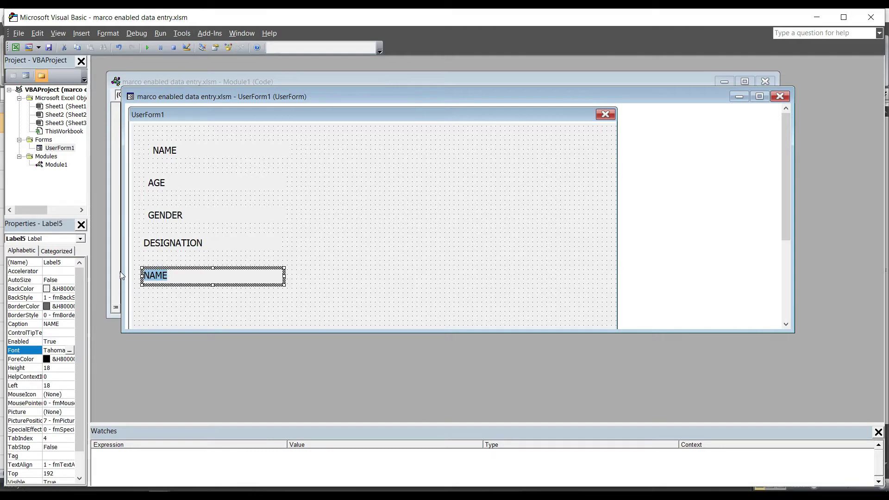
type("ADDRESS")
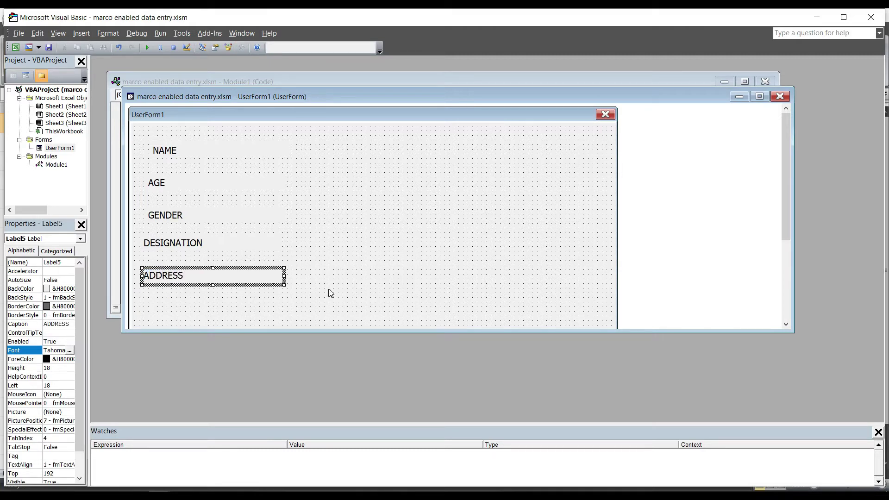
left_click(357, 254)
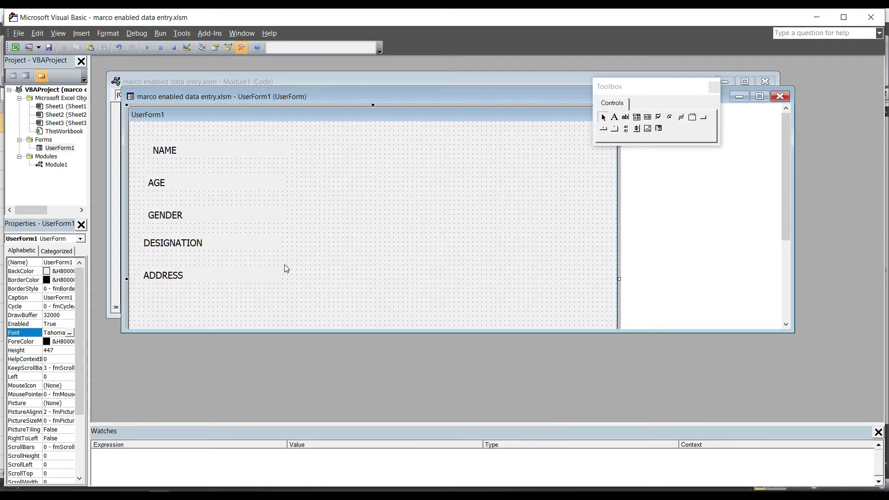
Maximize the form designer and align the five labels with Format > Align > Lefts.
left_click(760, 97)
left_click_drag(228, 311, 120, 92)
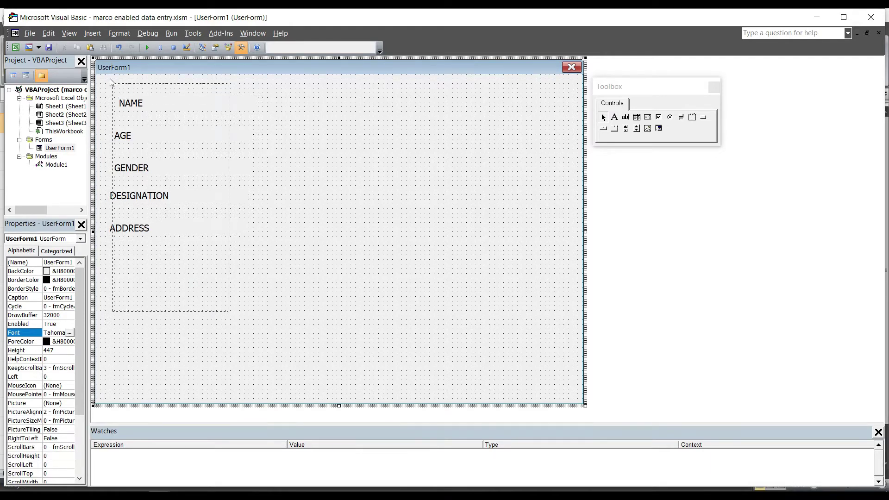
left_click_drag(111, 82, 111, 87)
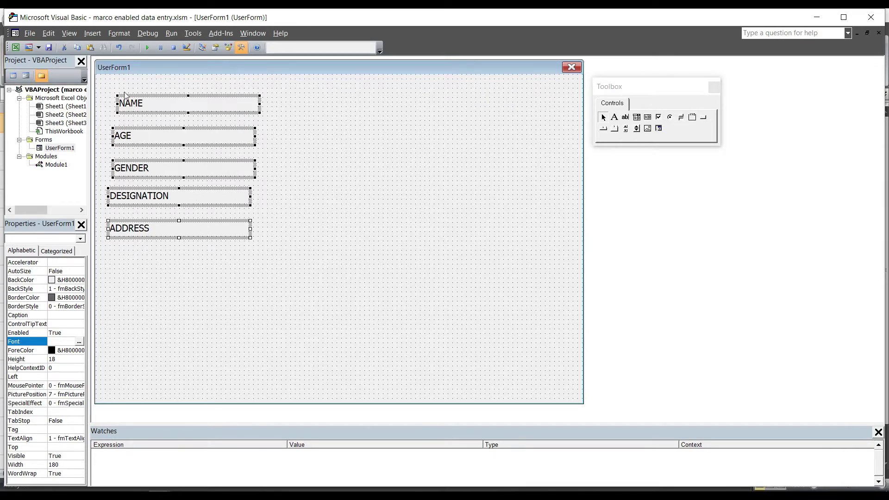
left_click(111, 34)
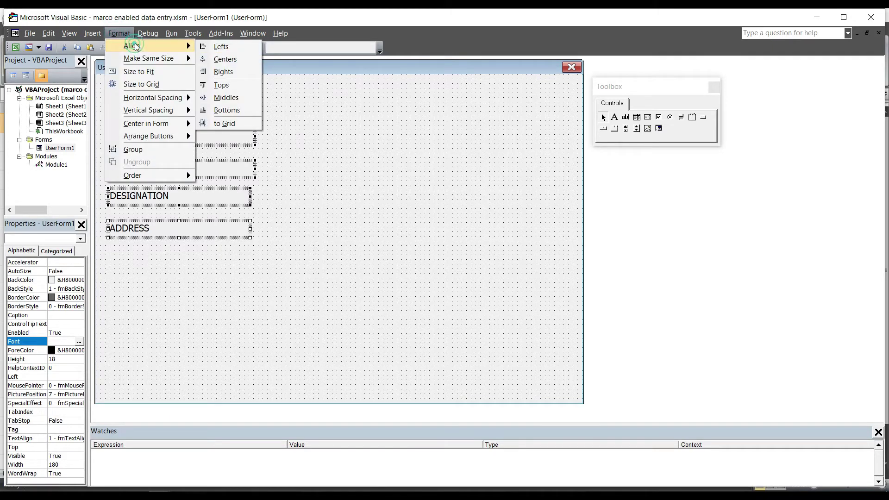
mouse_move(132, 46)
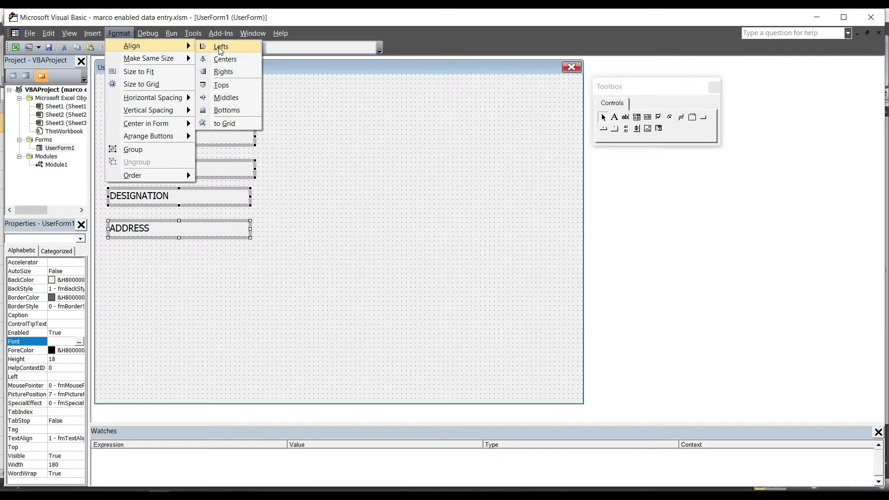
left_click(220, 48)
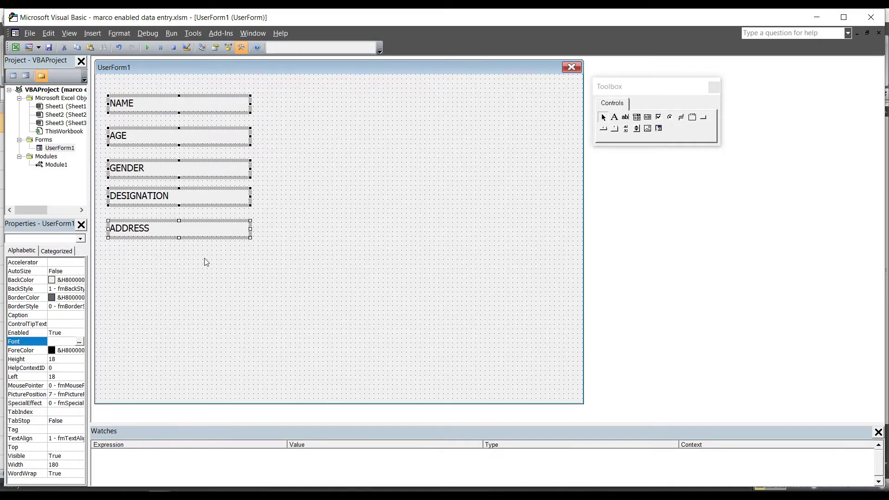
left_click(218, 262)
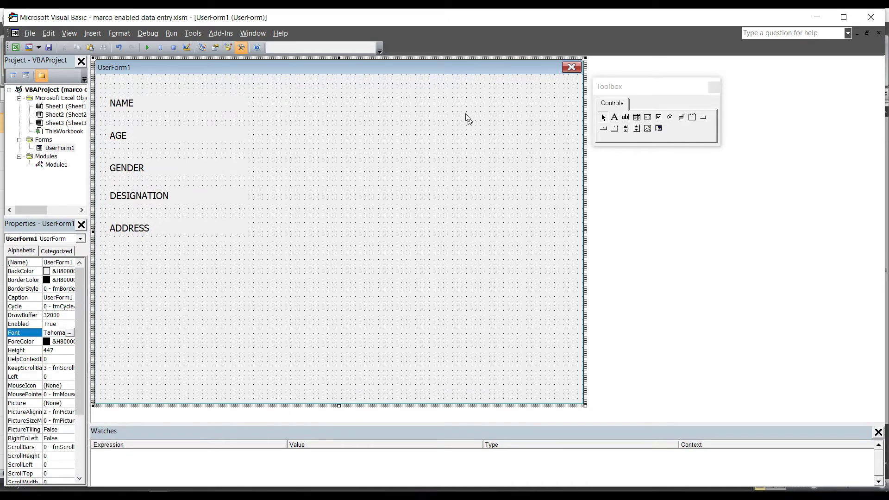
Draw a taller text box beside the NAME label with 12-point text.
left_click(625, 118)
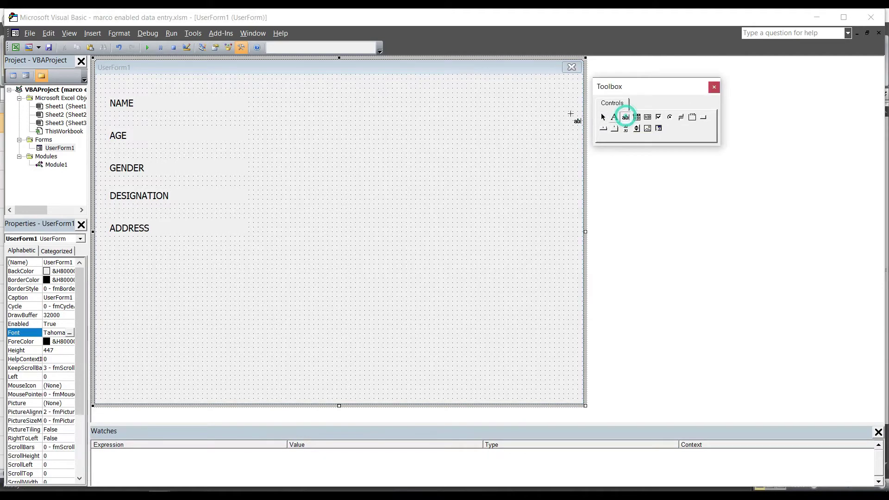
left_click_drag(263, 97, 509, 112)
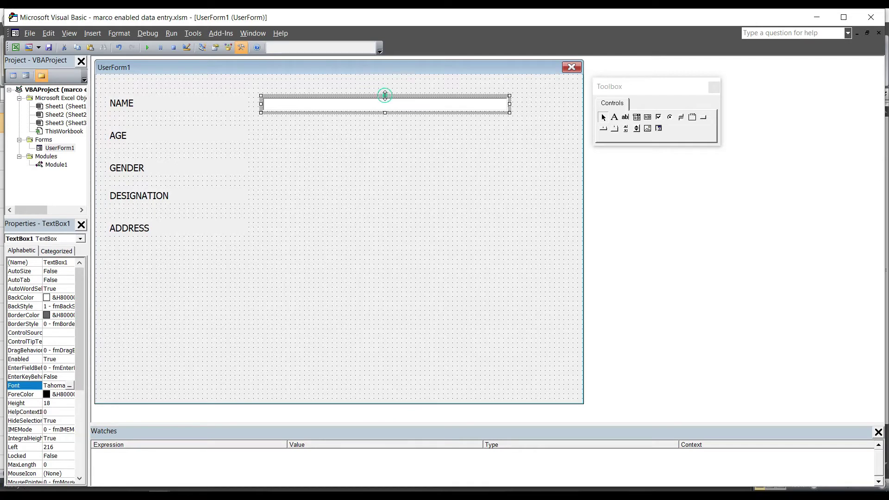
left_click_drag(385, 96, 399, 112)
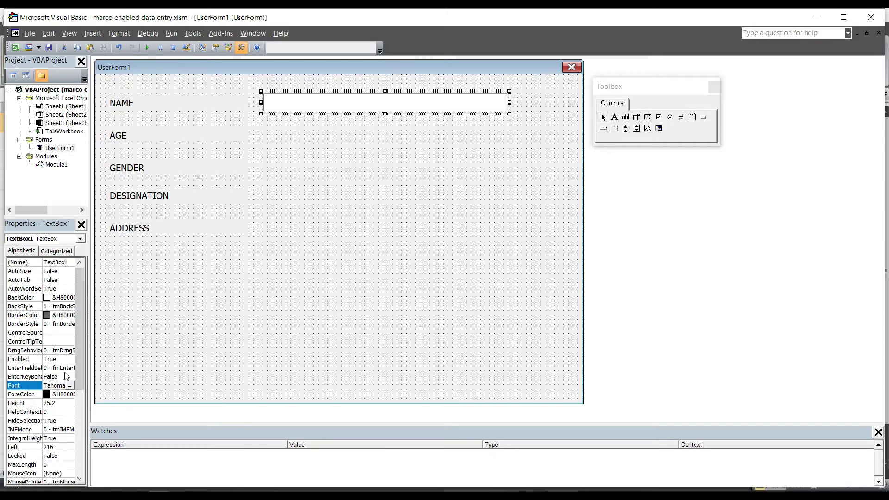
left_click(72, 386)
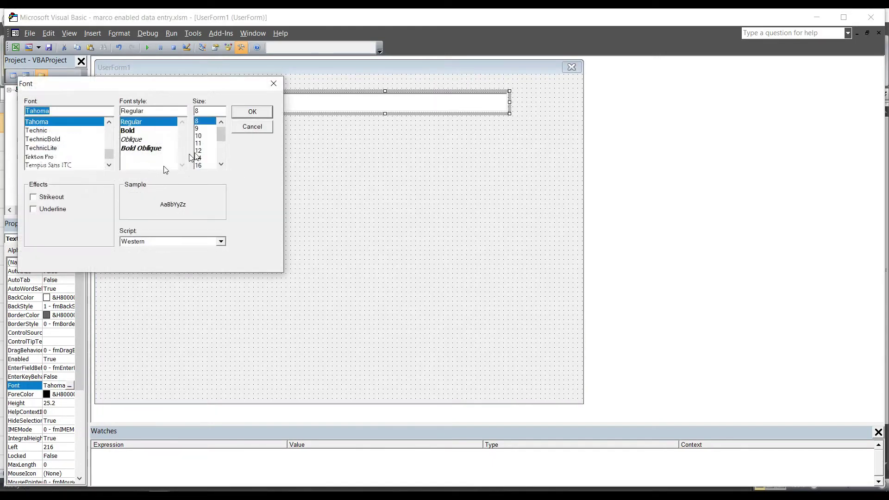
left_click(202, 151)
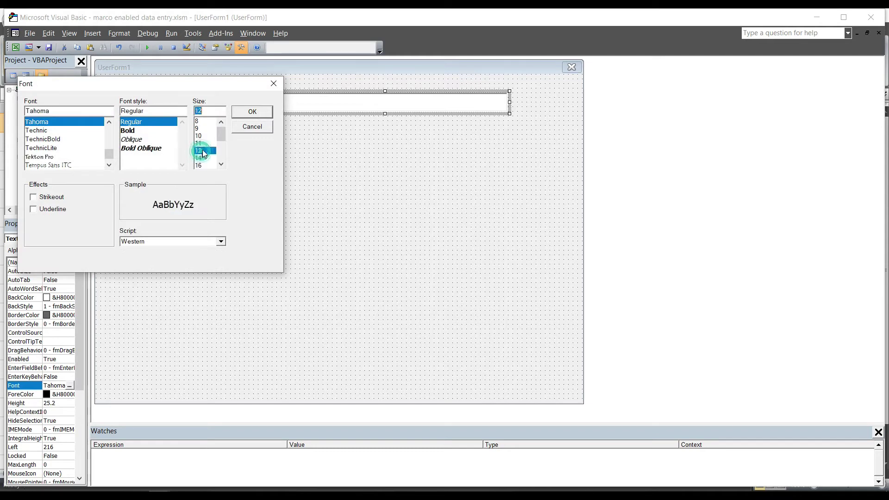
left_click(253, 111)
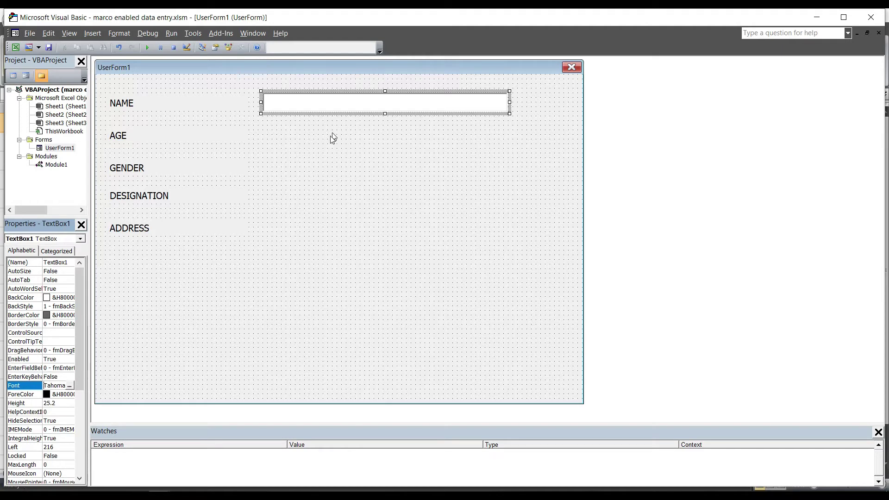
Paste copies of the text box, placing one beside AGE and another near ADDRESS.
left_click(334, 113)
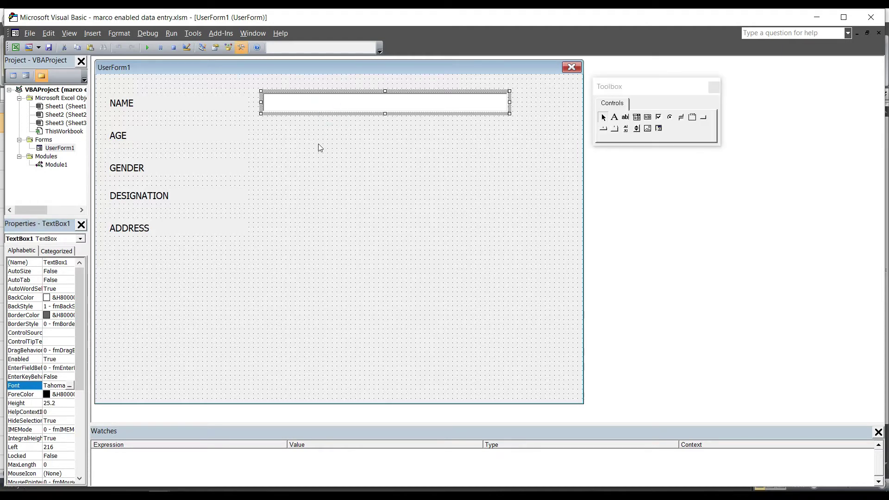
key("ctrl+v")
left_click_drag(293, 225, 347, 135)
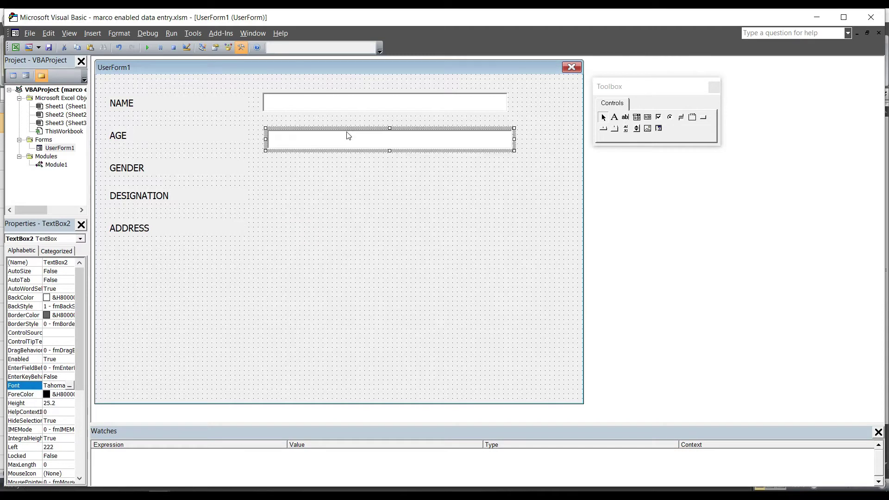
key("ctrl+v")
left_click(307, 224)
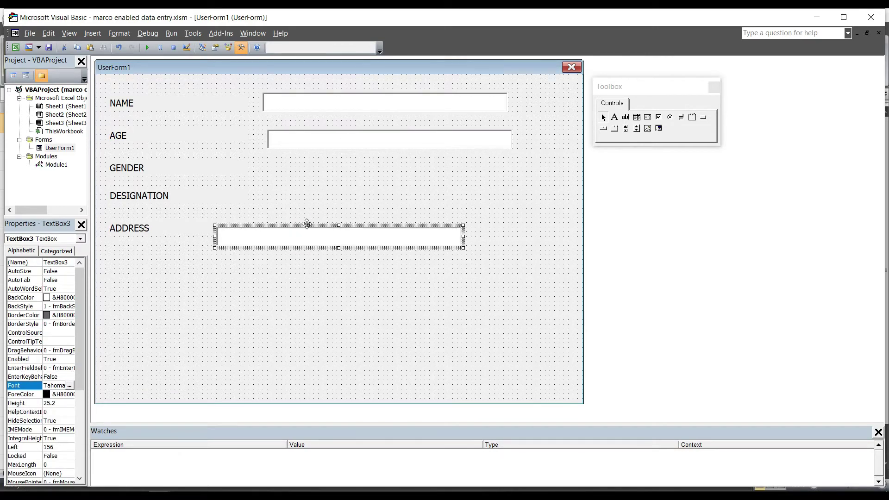
Position text box copies beside the GENDER and DESIGNATION labels.
left_click_drag(311, 220, 354, 164)
left_click_drag(357, 161, 355, 160)
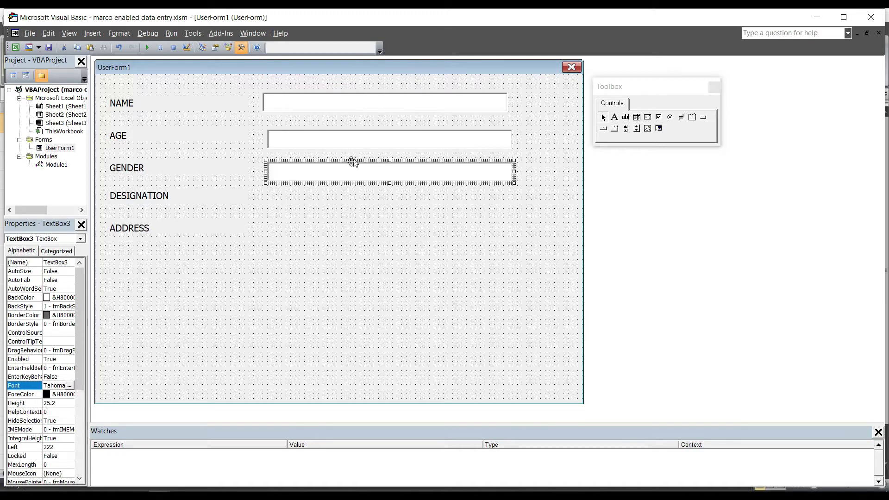
key("ctrl+v")
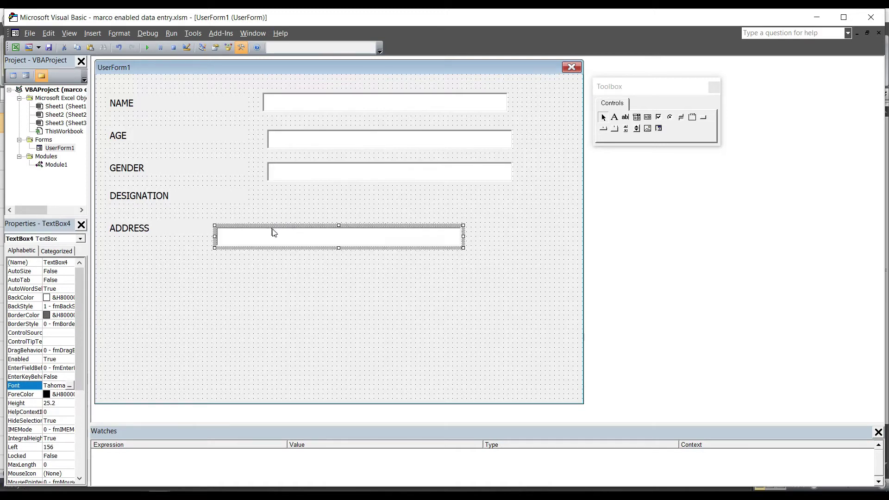
left_click(277, 224)
mouse_move(293, 218)
left_mouse_down()
mouse_move(328, 195)
mouse_move(323, 189)
left_mouse_up()
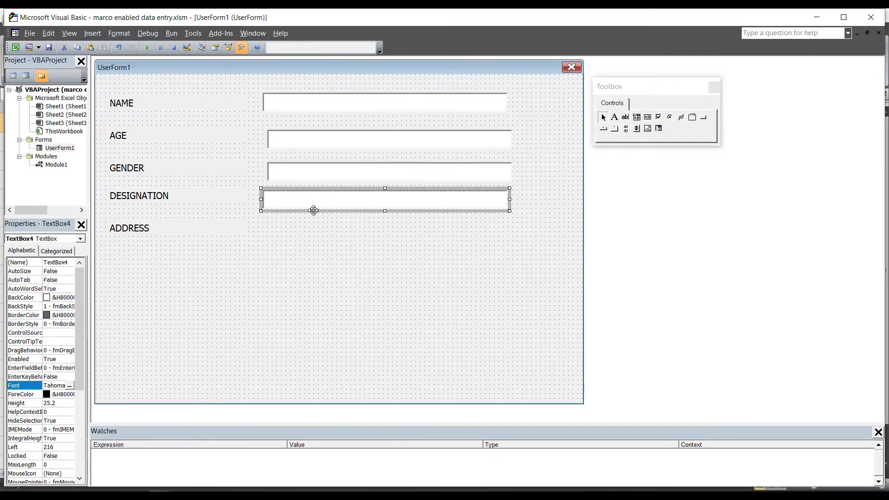
Paste a fifth text box beside ADDRESS, then select the column of labels.
key("ctrl+v")
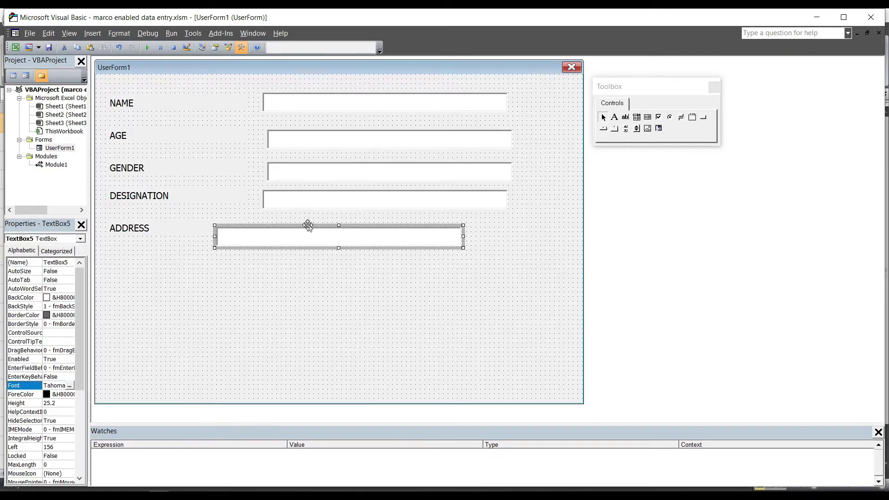
left_click_drag(308, 225, 353, 222)
left_click(346, 221)
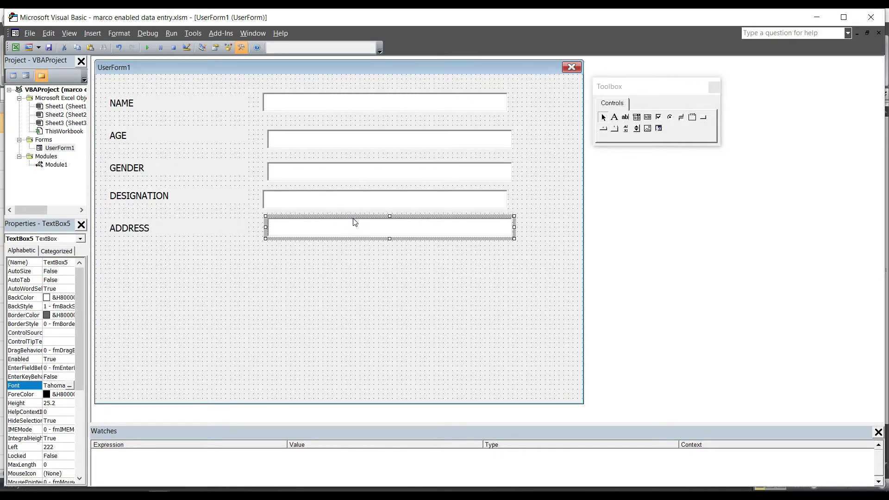
left_click(342, 293)
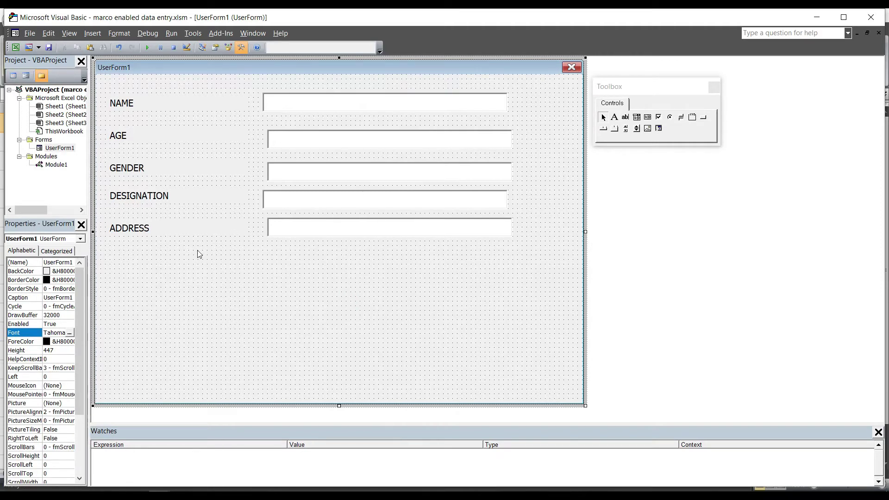
left_click_drag(184, 266, 134, 84)
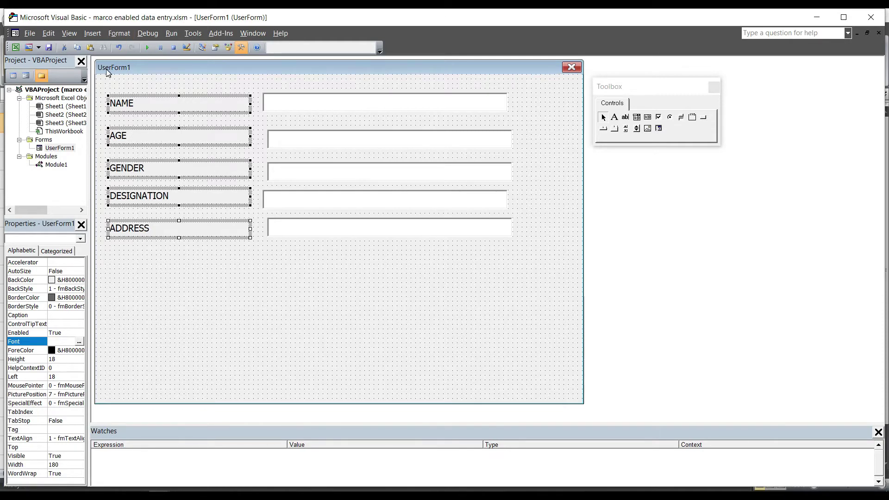
Make the vertical spacing of the five labels equal.
left_click(121, 35)
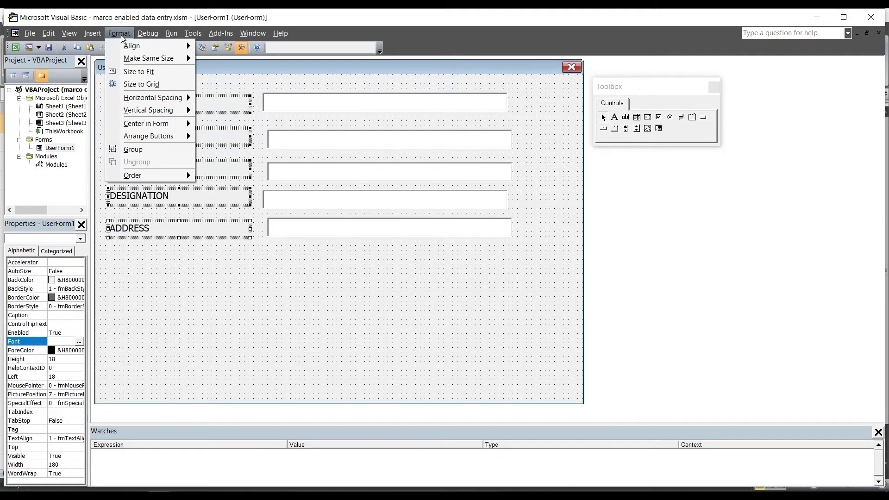
left_click(151, 113)
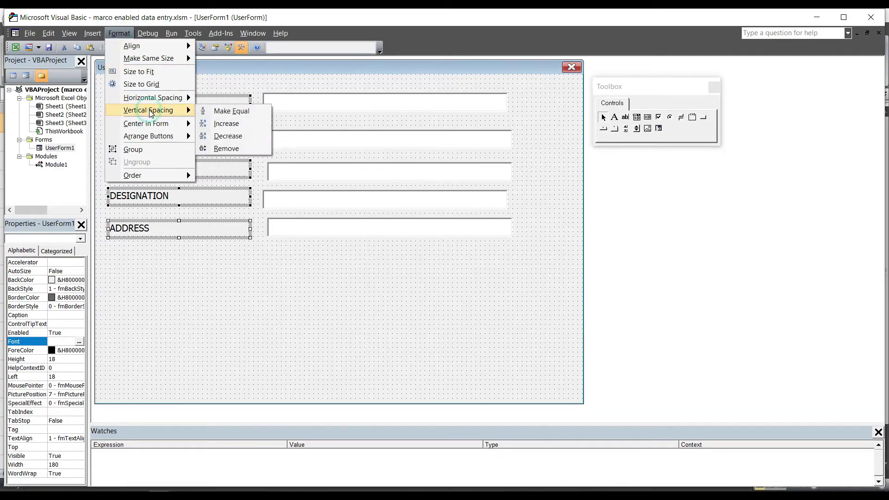
left_click(240, 113)
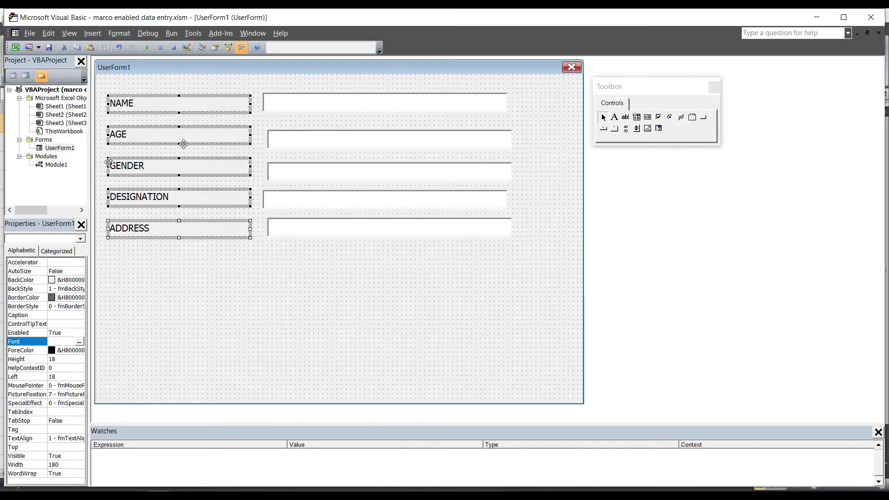
left_click(352, 296)
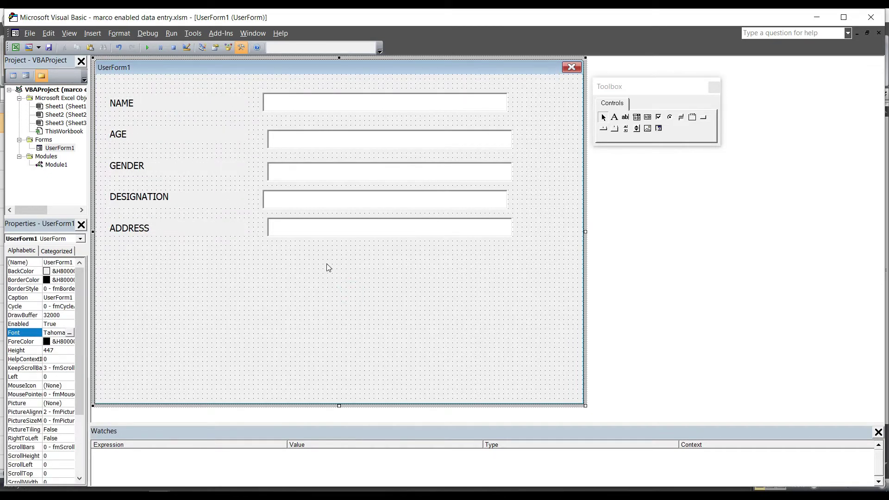
Align the tops of the ADDRESS label and its text box.
left_click_drag(368, 282, 188, 222)
left_click(119, 35)
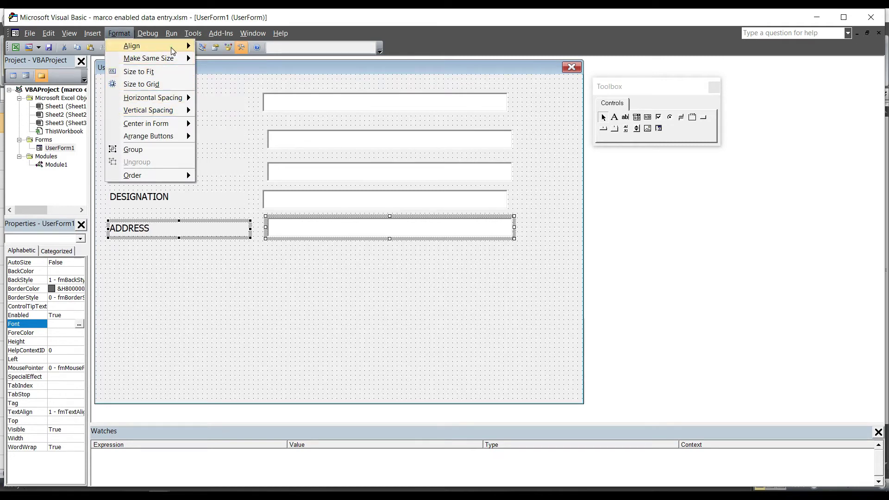
mouse_move(131, 45)
left_click(221, 85)
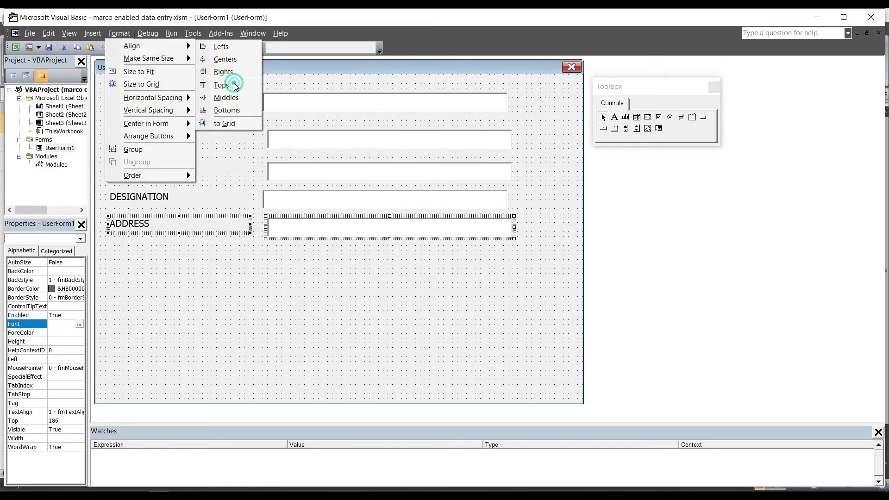
left_click(283, 262)
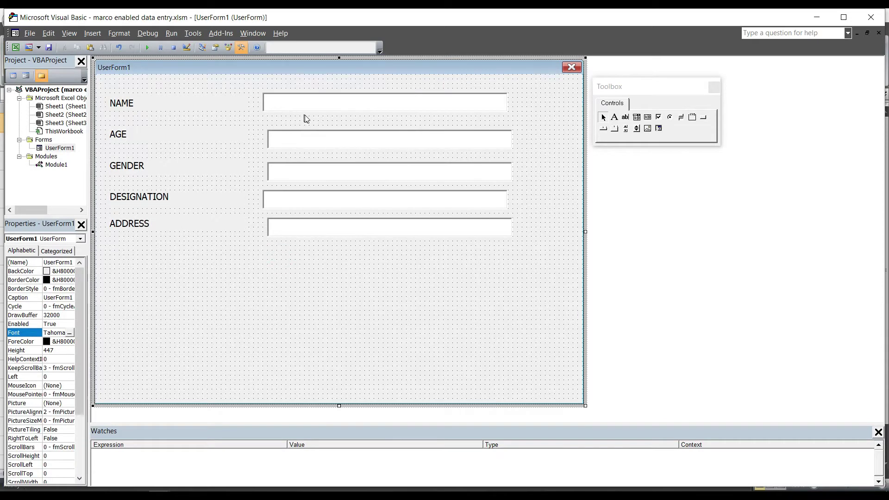
Align the right edges of all five text boxes.
left_click_drag(365, 258, 319, 90)
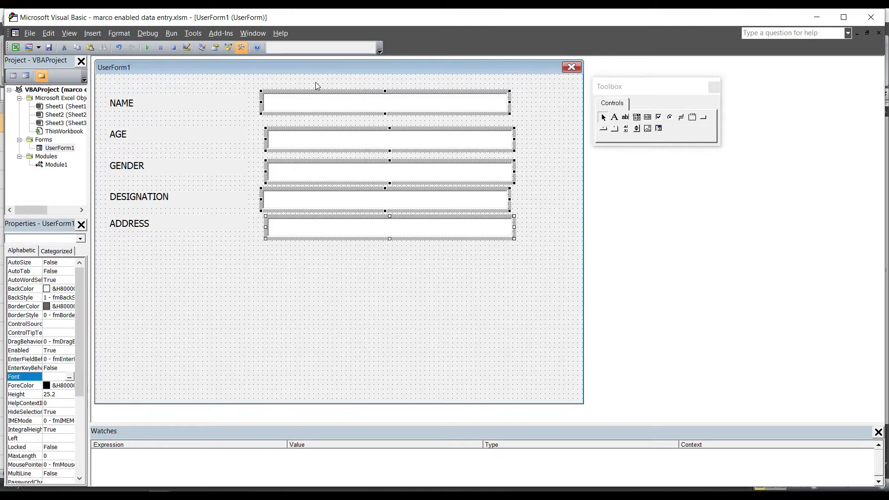
left_click(119, 33)
mouse_move(132, 46)
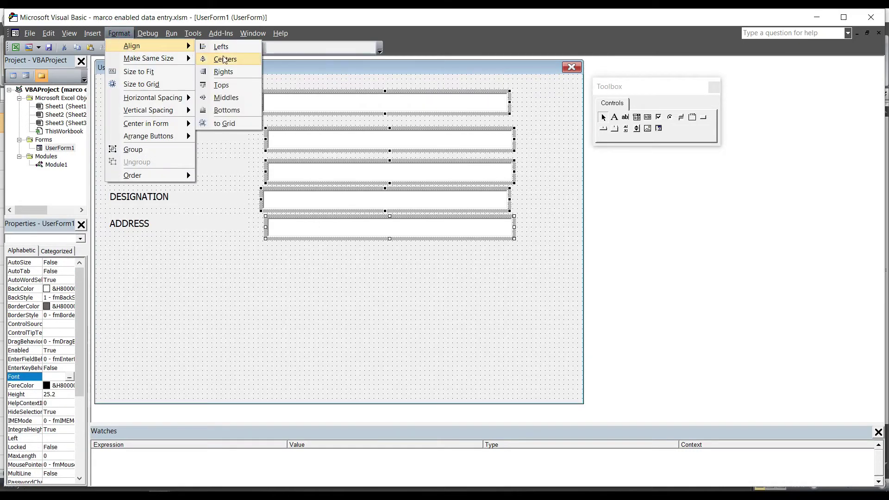
left_click(232, 72)
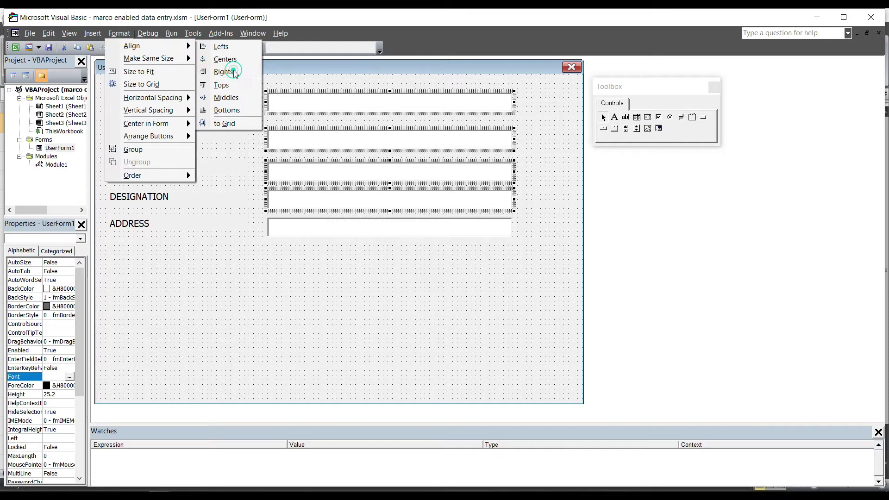
left_click(345, 264)
Align the tops of the NAME label and its text box.
left_click_drag(289, 120, 181, 82)
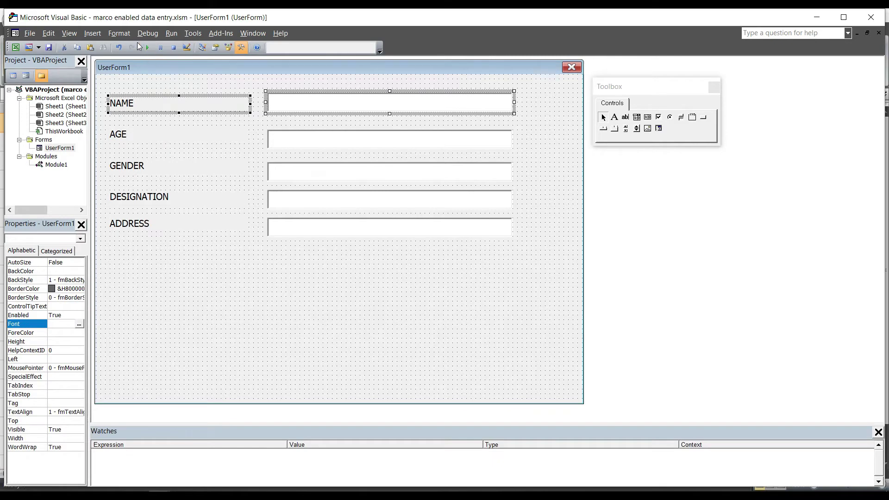
left_click(119, 33)
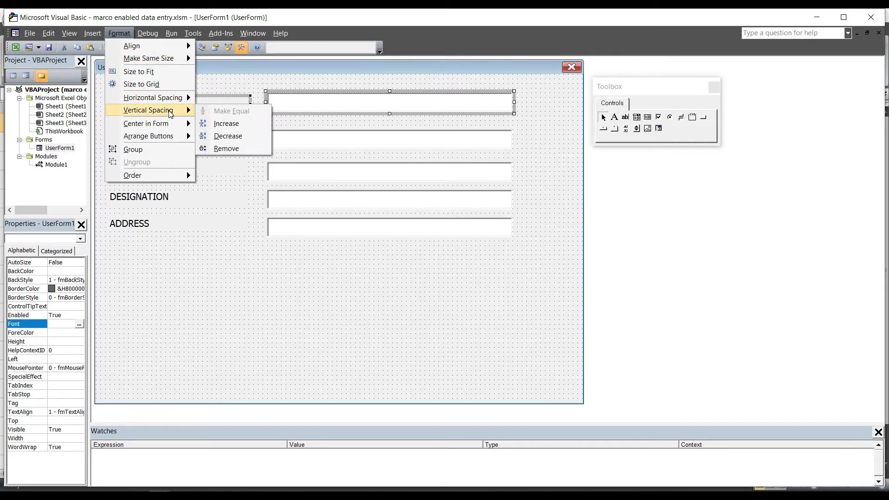
mouse_move(132, 46)
left_click(228, 87)
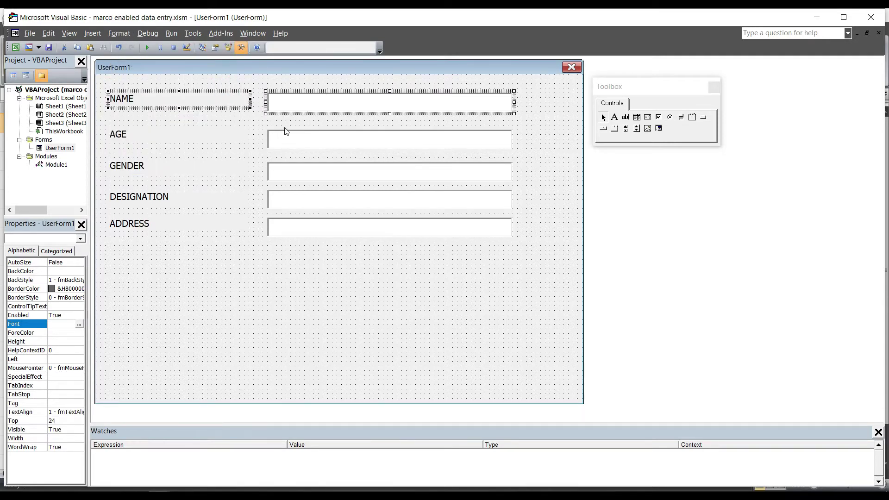
left_click(366, 245)
Make the vertical spacing of the five text boxes equal.
left_click_drag(363, 264, 285, 90)
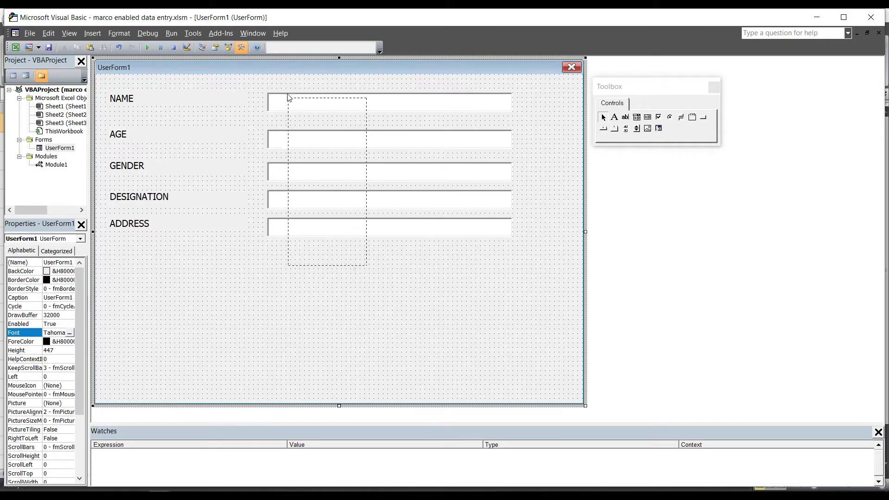
left_click(119, 33)
mouse_move(148, 111)
left_click(205, 114)
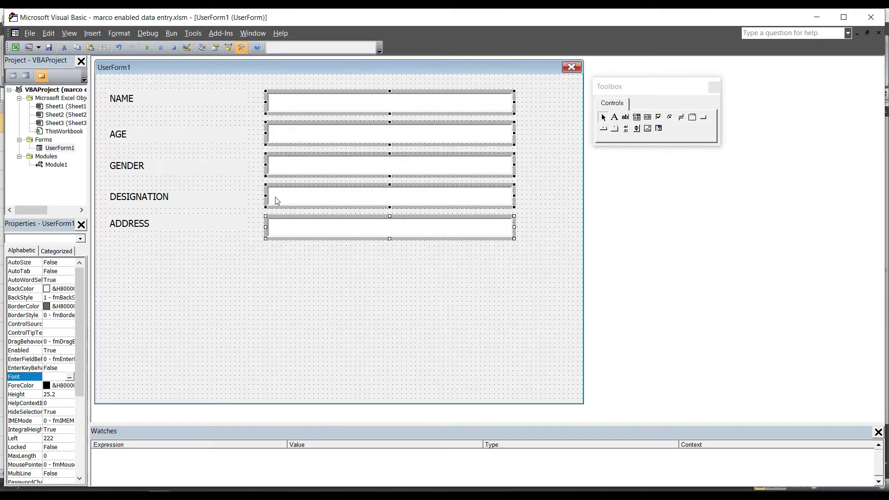
left_click(337, 283)
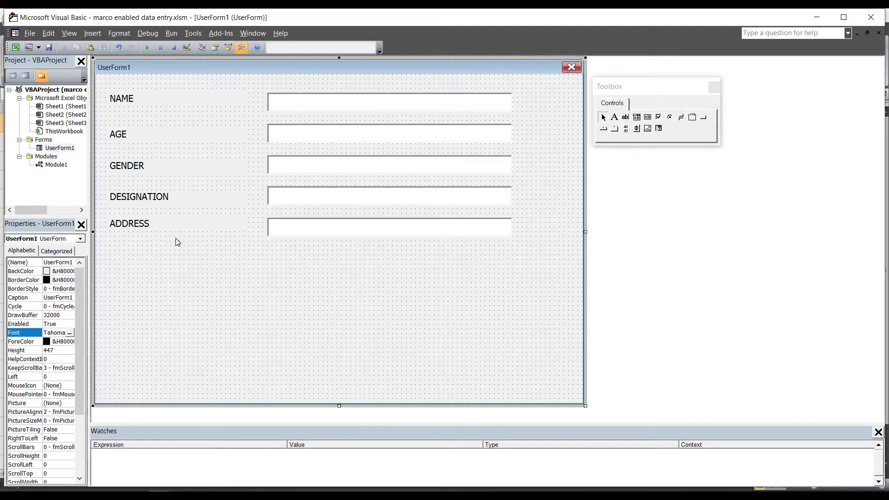
left_click(150, 301)
Set the UserForm's BackColor to black.
left_click(66, 275)
left_click(69, 272)
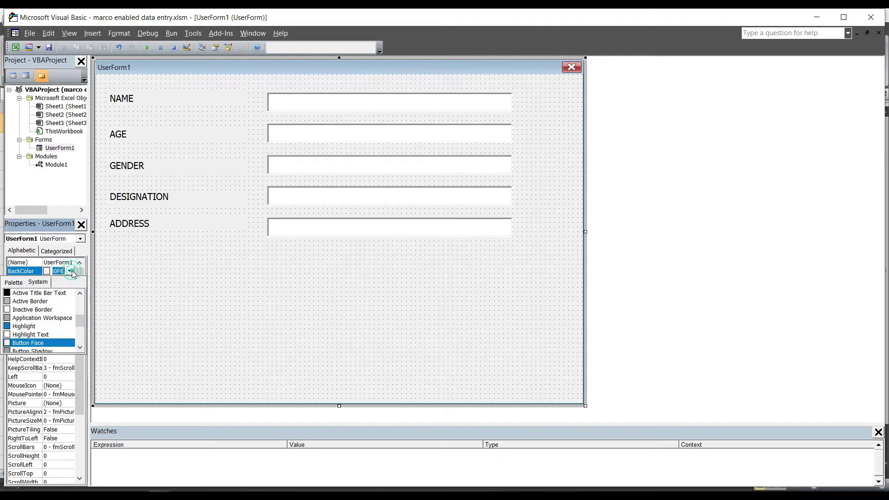
left_click(26, 326)
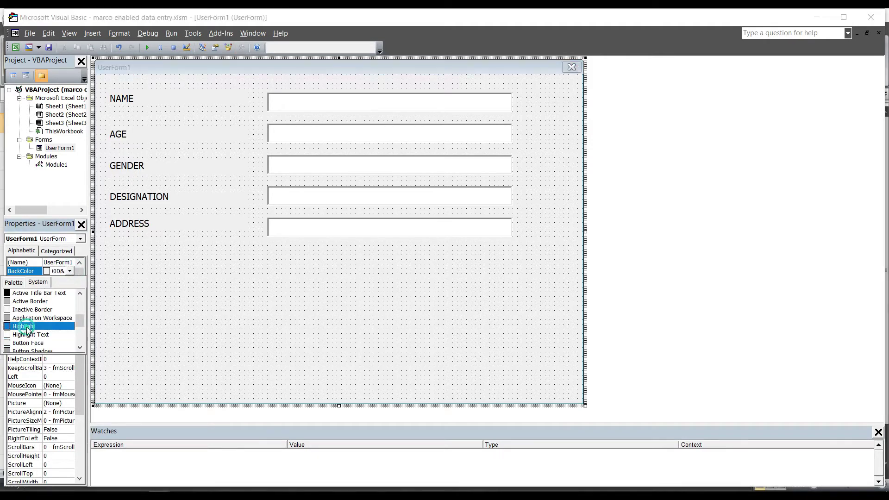
left_click(70, 271)
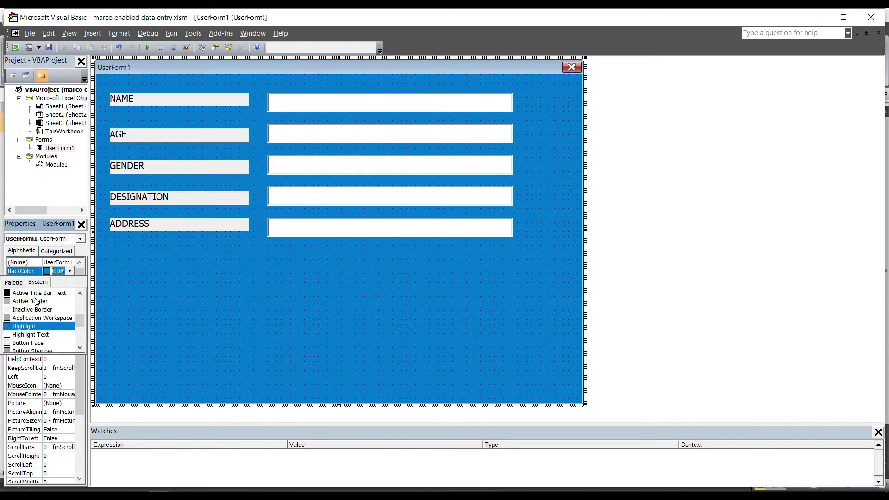
left_click(37, 295)
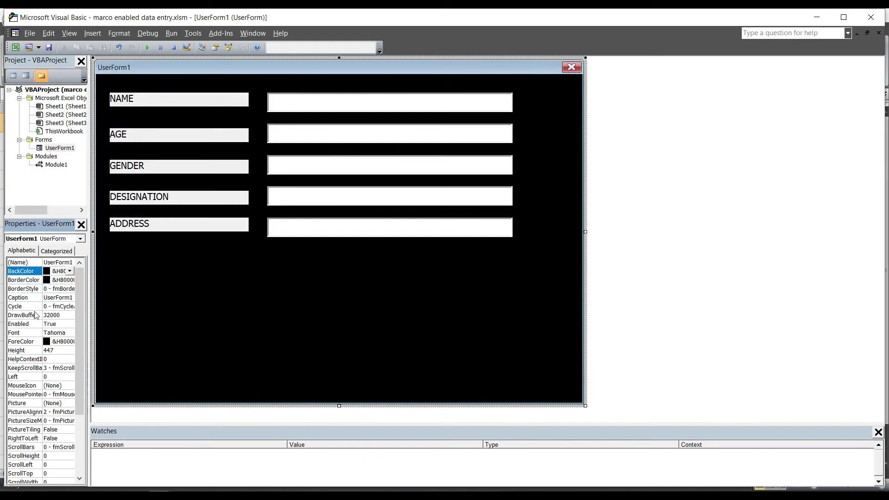
Set the UserForm's BorderColor to grey and its ForeColor to blue.
left_click(59, 280)
left_click(69, 280)
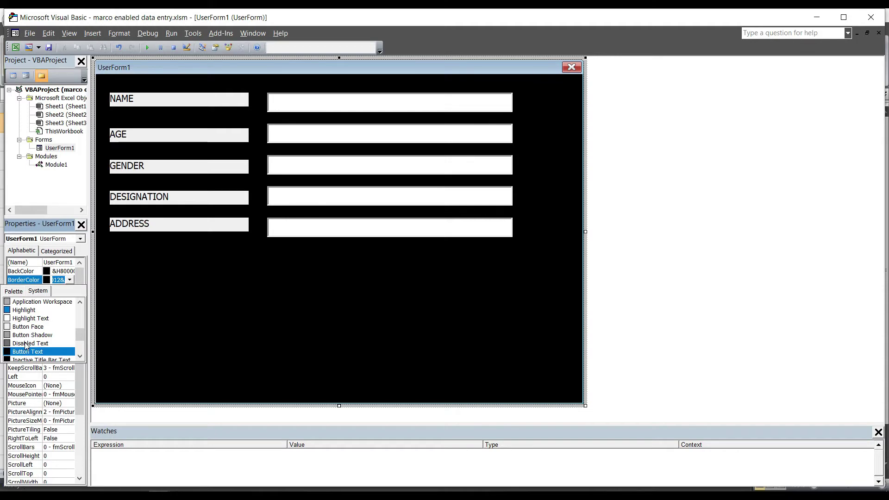
left_click(32, 318)
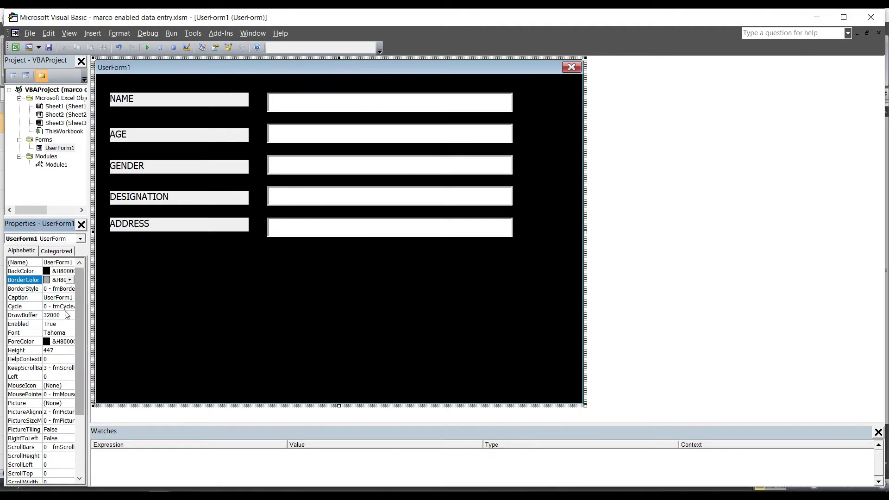
left_click(60, 332)
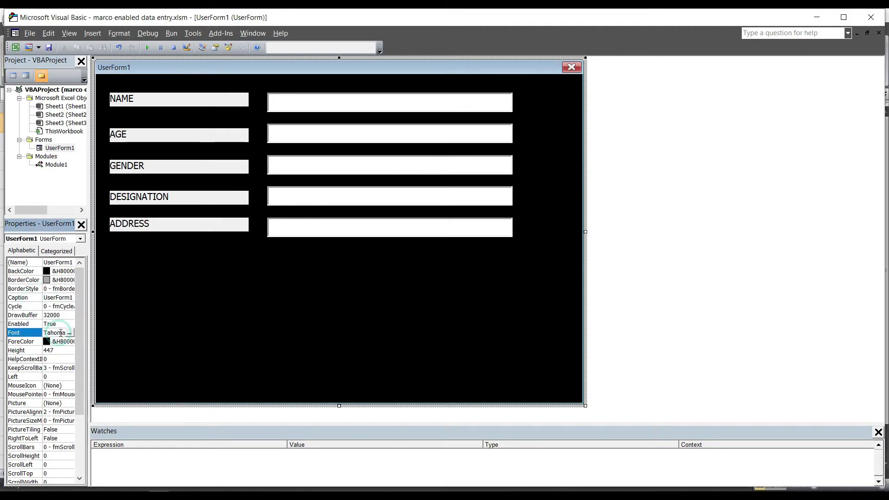
left_click(58, 342)
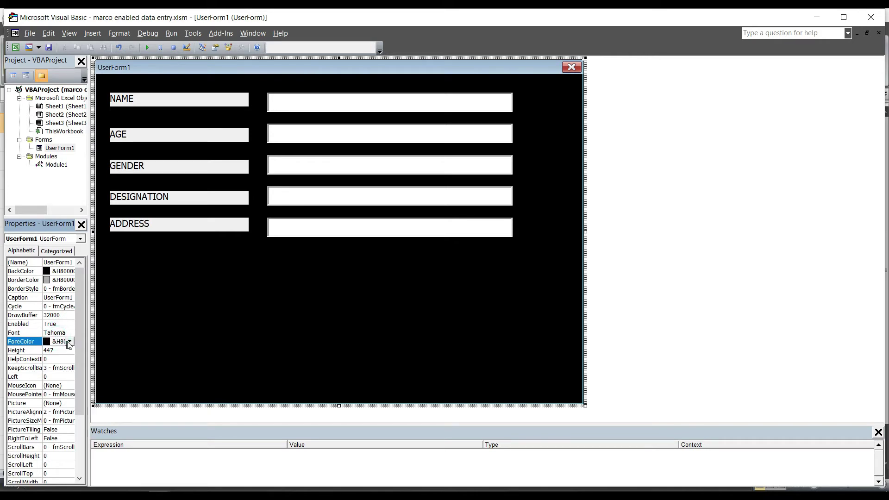
left_click(70, 341)
left_click(34, 371)
left_click(162, 339)
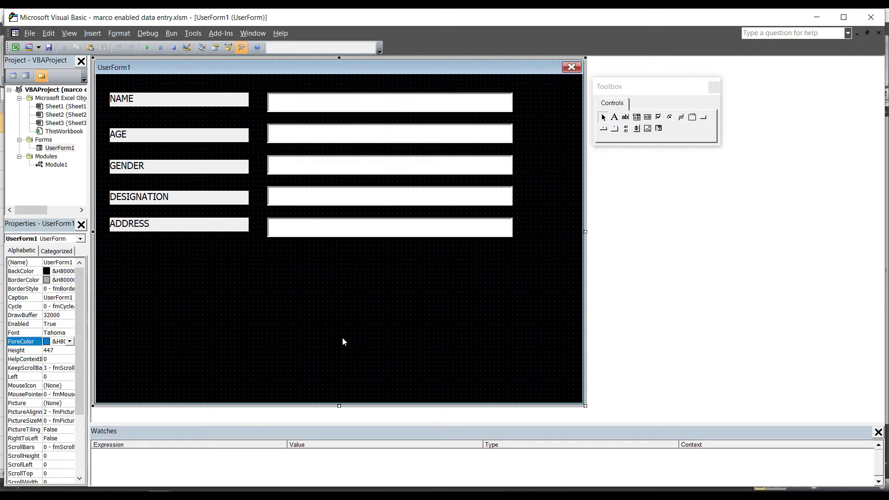
left_click(349, 234)
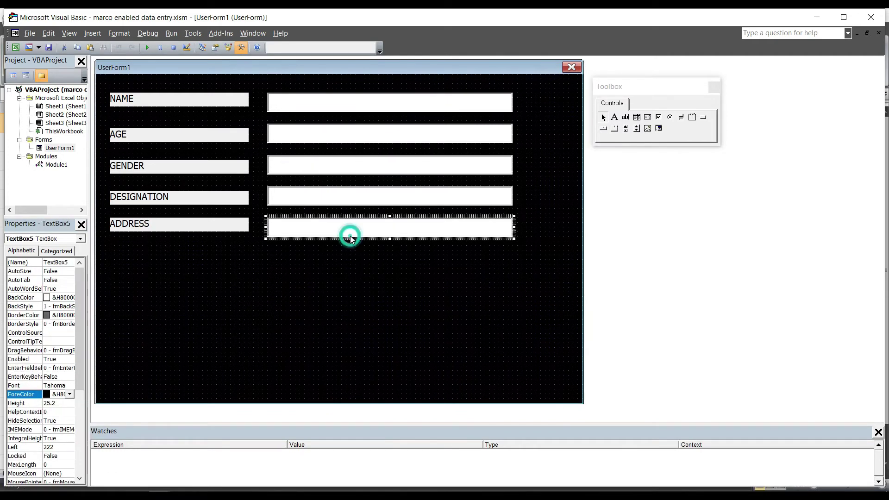
Stretch the ADDRESS text box (TextBox5) taller, to a height of 92.4.
left_click_drag(390, 239, 392, 288)
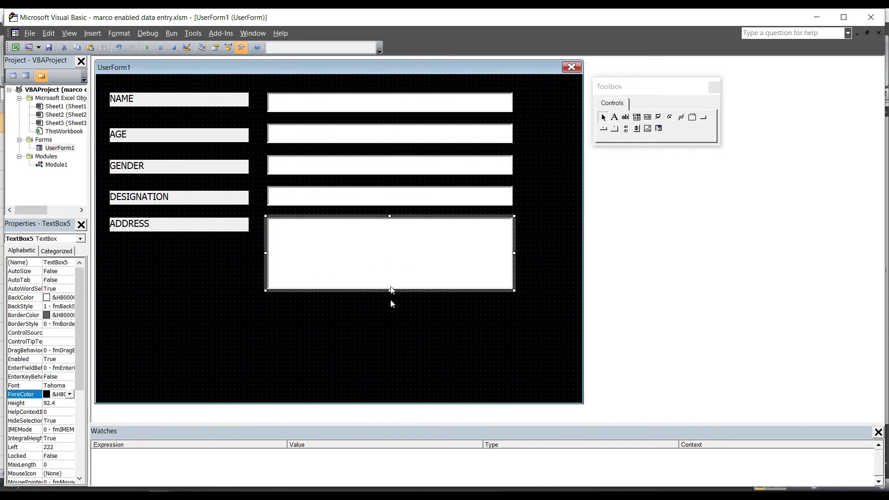
left_click(397, 355)
left_click(333, 252)
left_click(60, 385)
left_click(70, 385)
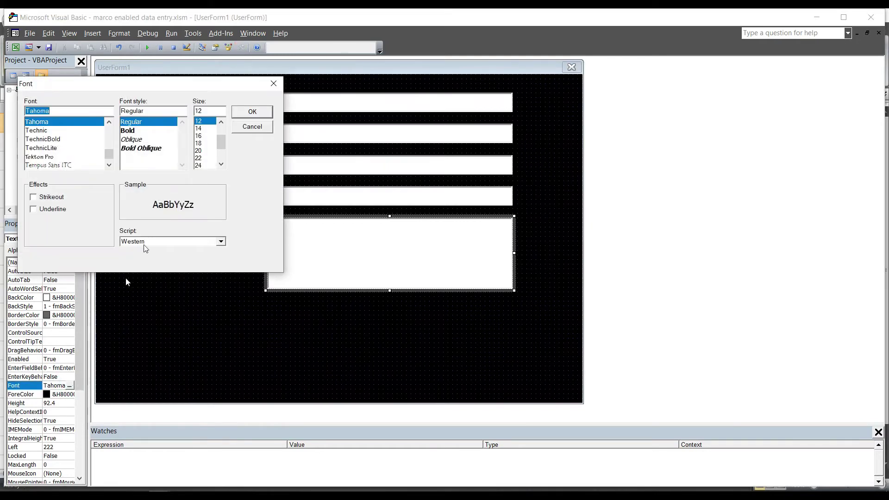
left_click(252, 127)
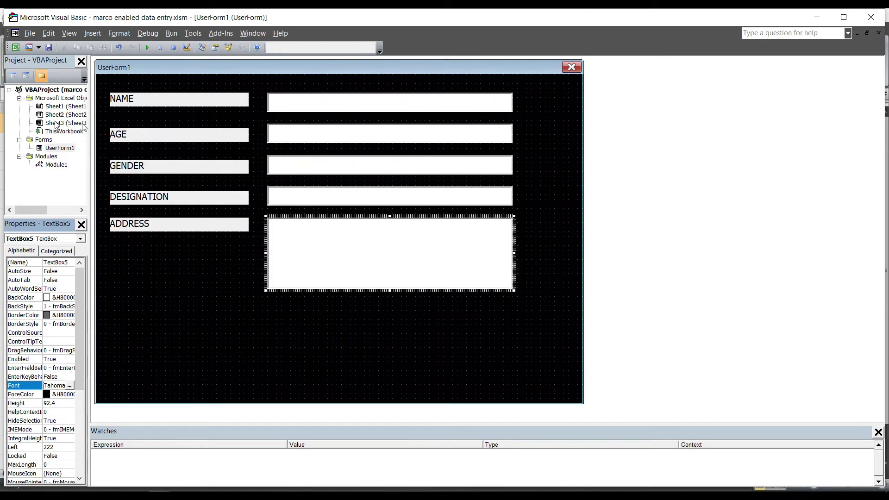
left_click(113, 102)
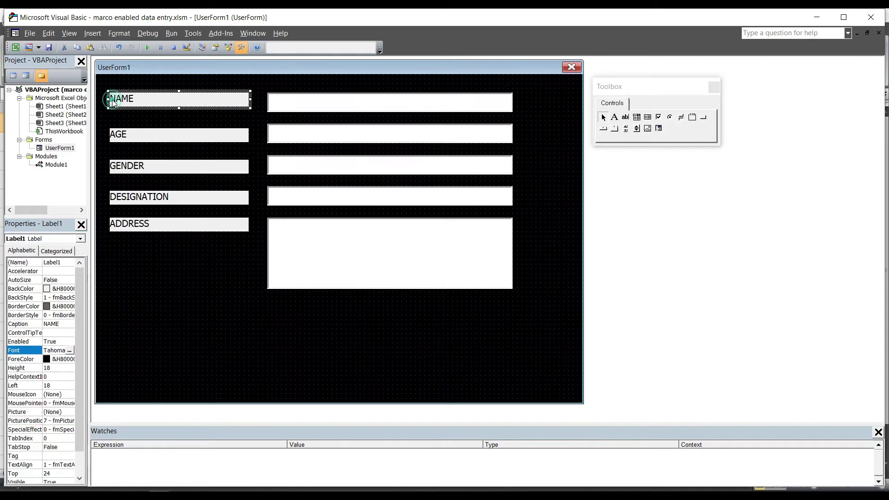
Add a leading space to the NAME and AGE label captions.
left_click(113, 103)
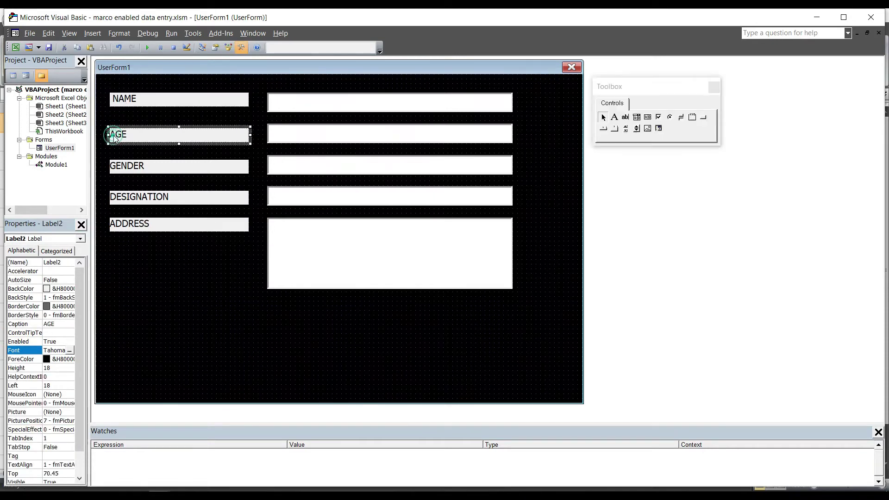
double_click(113, 137)
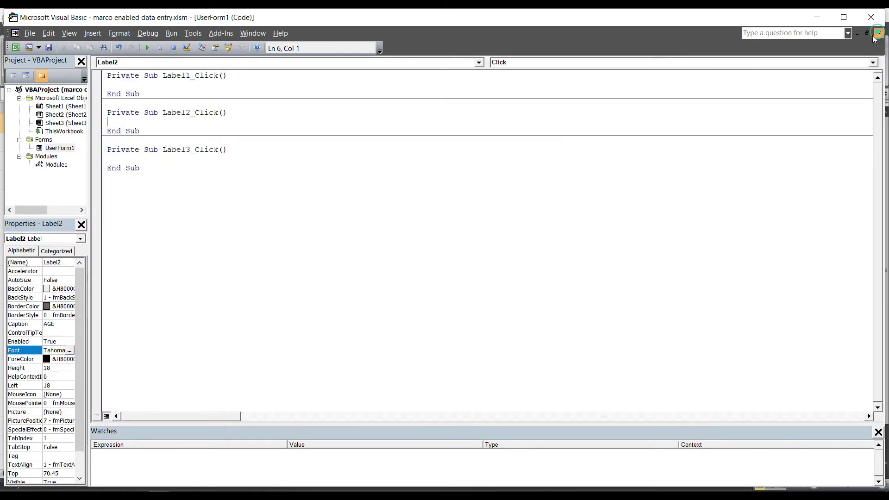
left_click(879, 33)
left_click(112, 133)
left_click(113, 167)
left_click(112, 167)
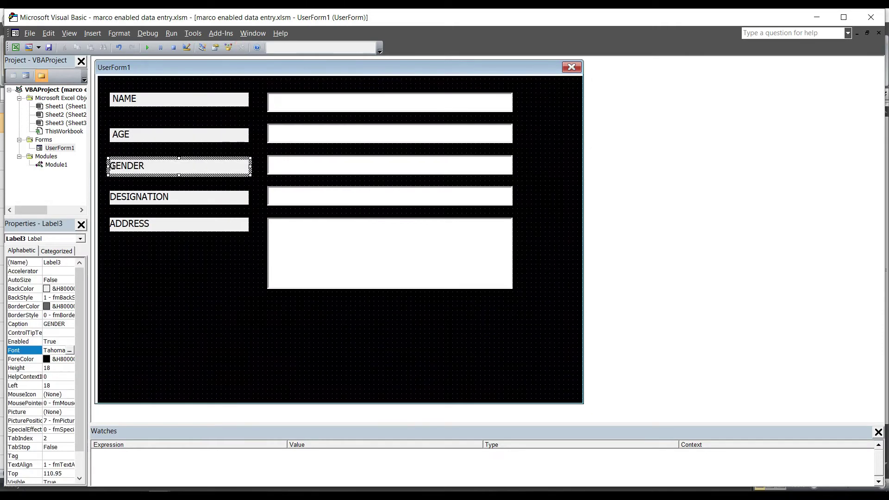
left_click(113, 199)
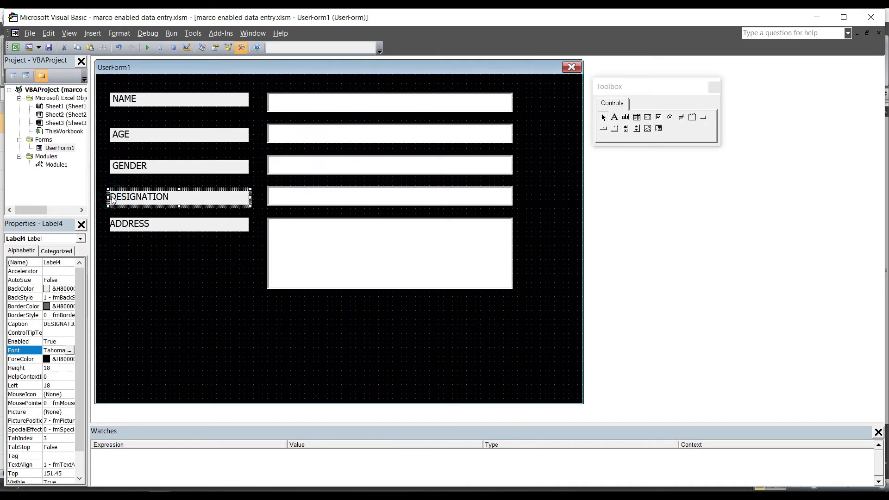
left_click(114, 203)
left_click(115, 222)
left_click(112, 224)
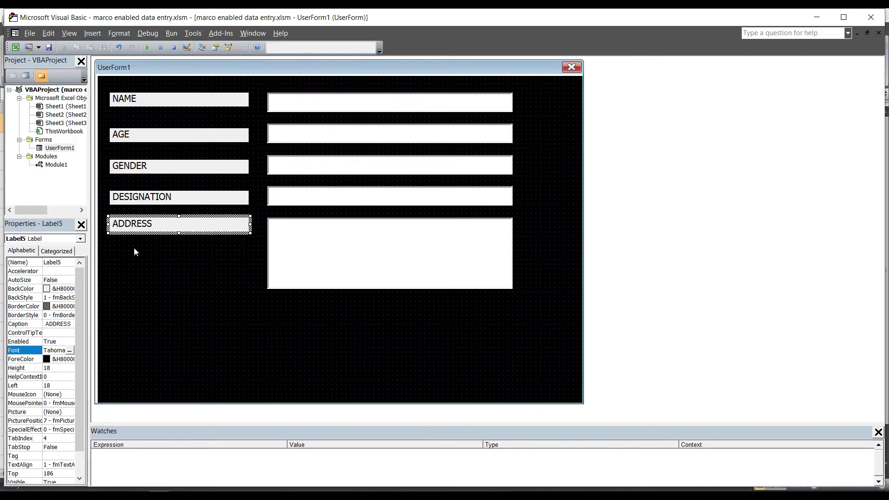
left_click(152, 271)
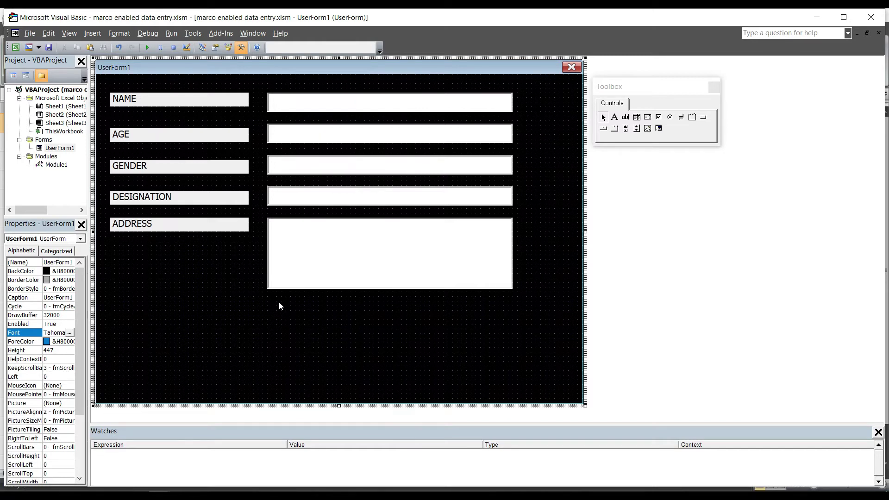
left_click(703, 117)
Draw a command button below the ADDRESS field and caption it ADD.
left_click_drag(96, 296, 121, 315)
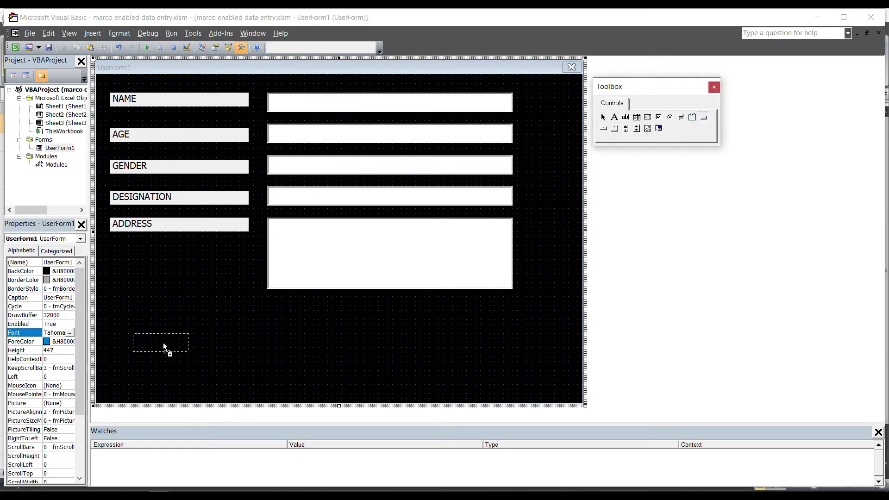
left_click_drag(175, 342, 389, 379)
left_click_drag(524, 371, 172, 338)
left_click(170, 331)
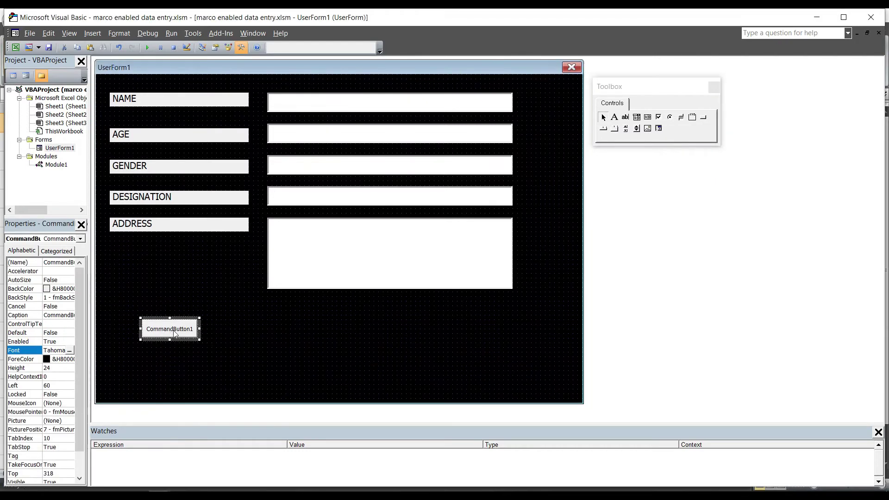
mouse_move(199, 339)
left_mouse_down()
mouse_move(227, 361)
mouse_move(184, 345)
left_mouse_up()
left_click(181, 337)
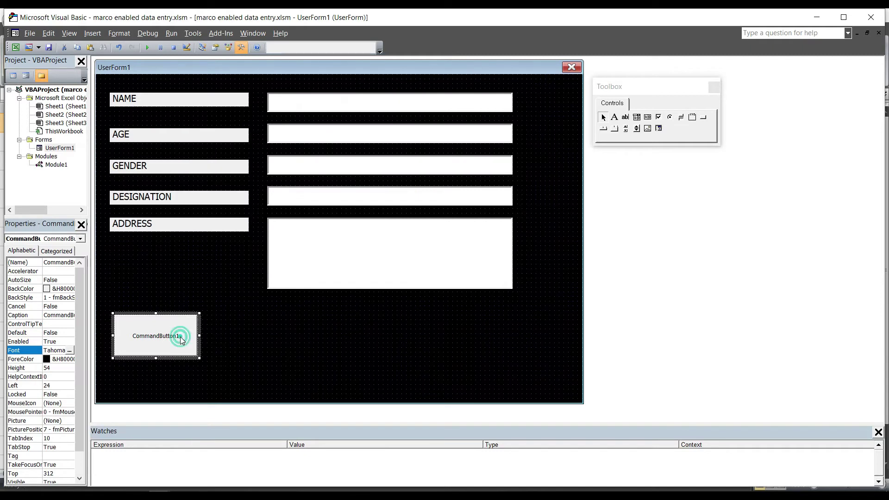
left_click(179, 337)
type("ADD")
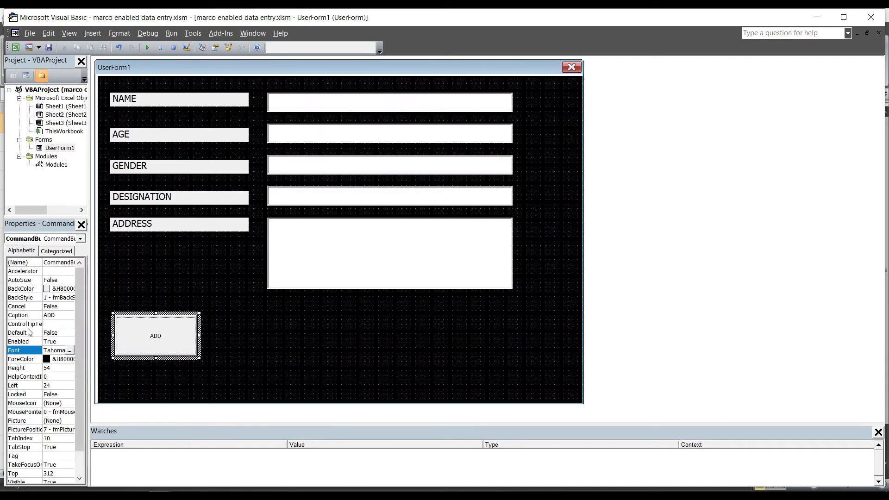
Set the ADD button's font size to 16 point.
left_click(71, 351)
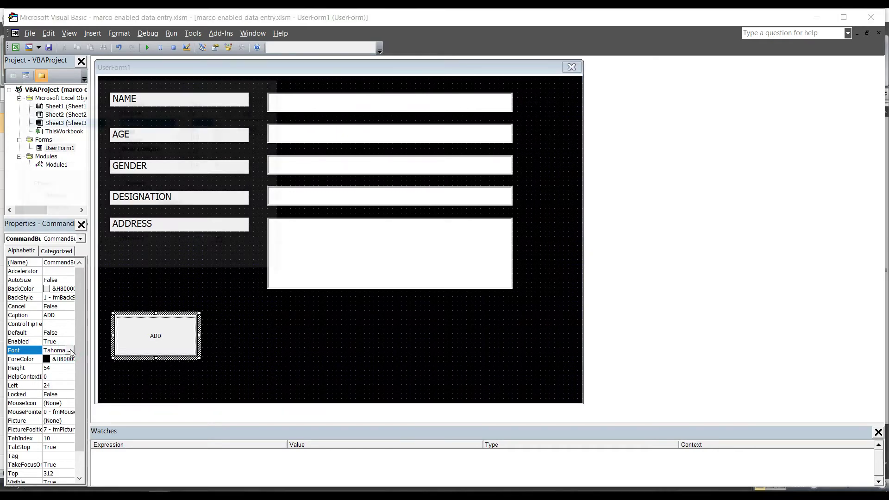
left_click(200, 158)
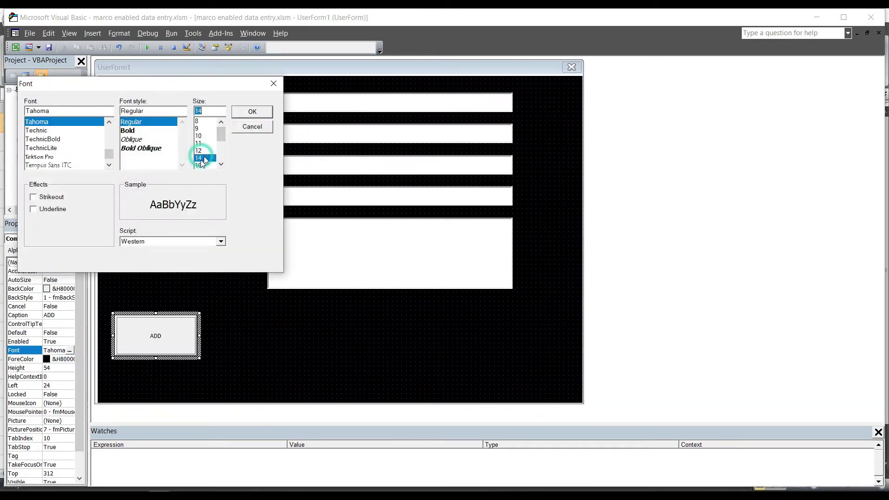
left_click(243, 113)
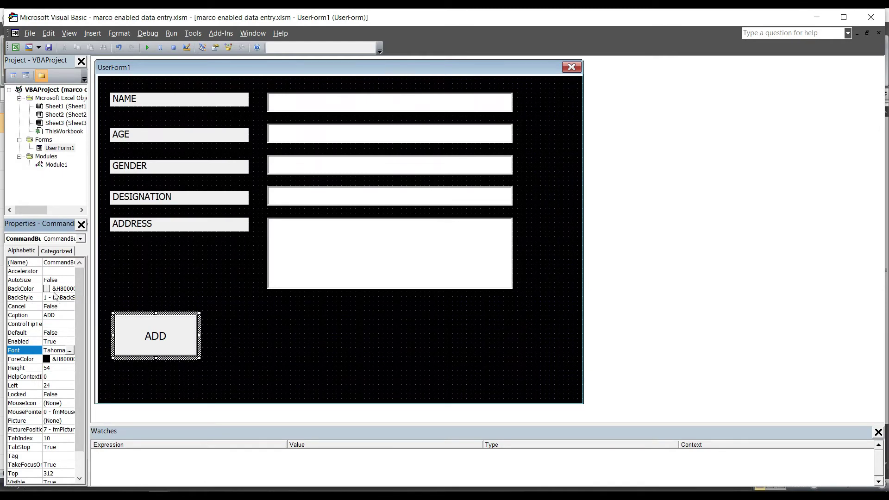
left_click(69, 350)
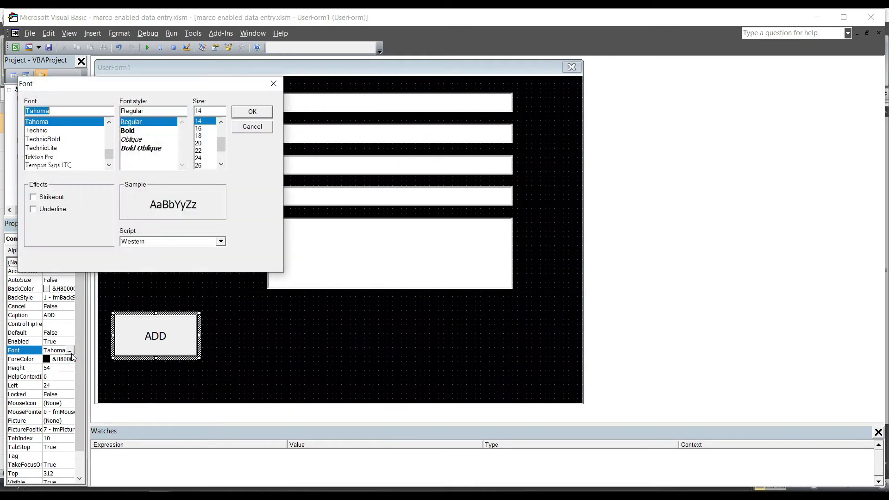
left_click(199, 128)
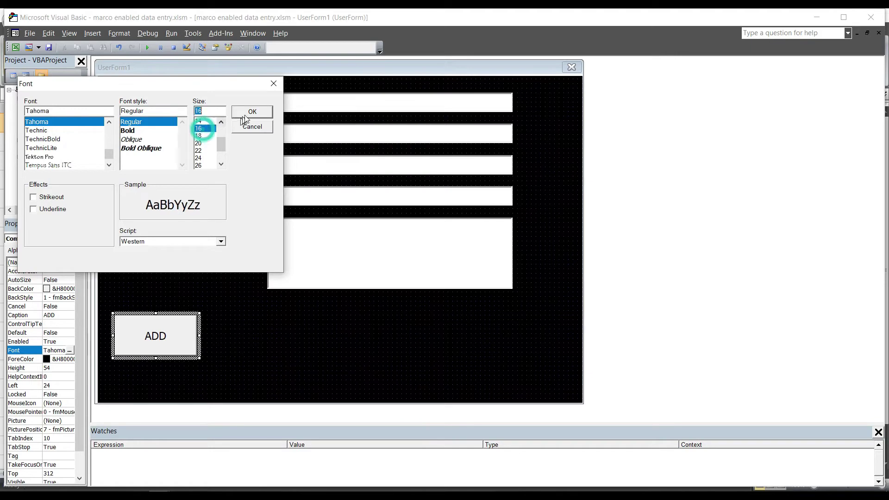
left_click(250, 113)
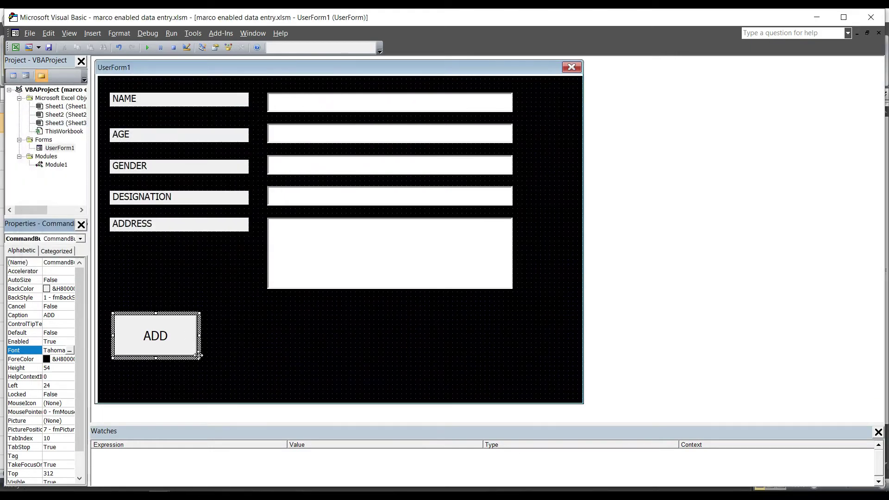
Shrink the ADD button slightly and place a pasted duplicate beside it.
left_click_drag(199, 358, 185, 349)
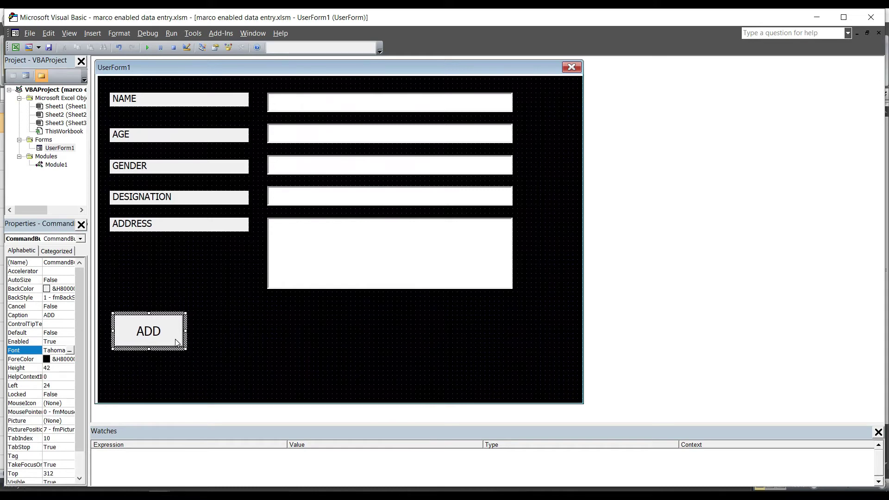
left_click(213, 353)
left_click(173, 340)
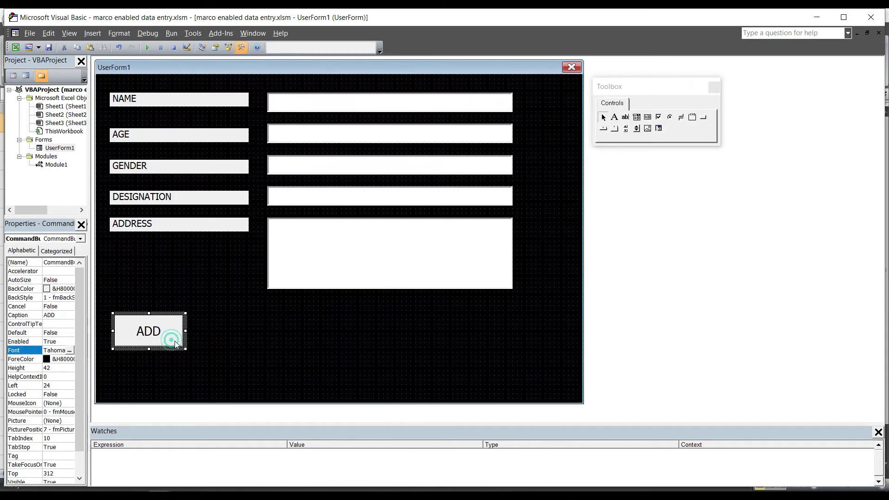
key("ctrl+v")
left_click_drag(355, 243, 227, 340)
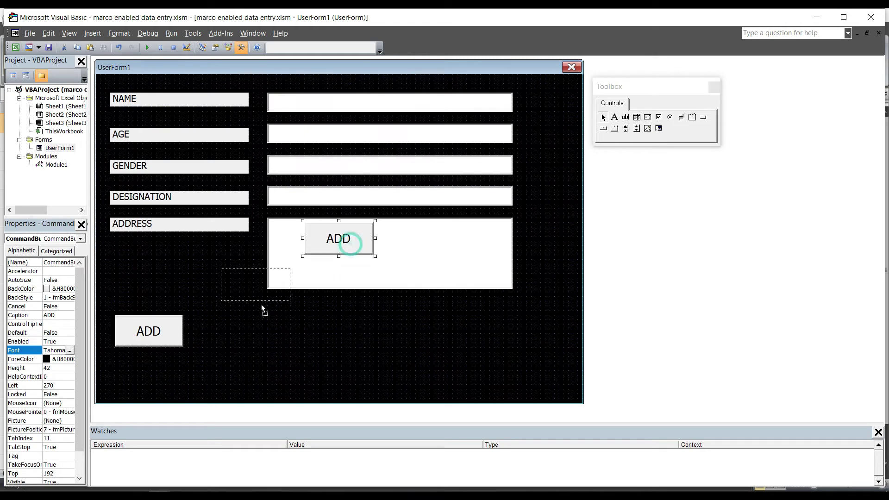
left_click_drag(246, 339, 200, 329)
Change the duplicate button's caption to QUIT.
left_click(255, 332)
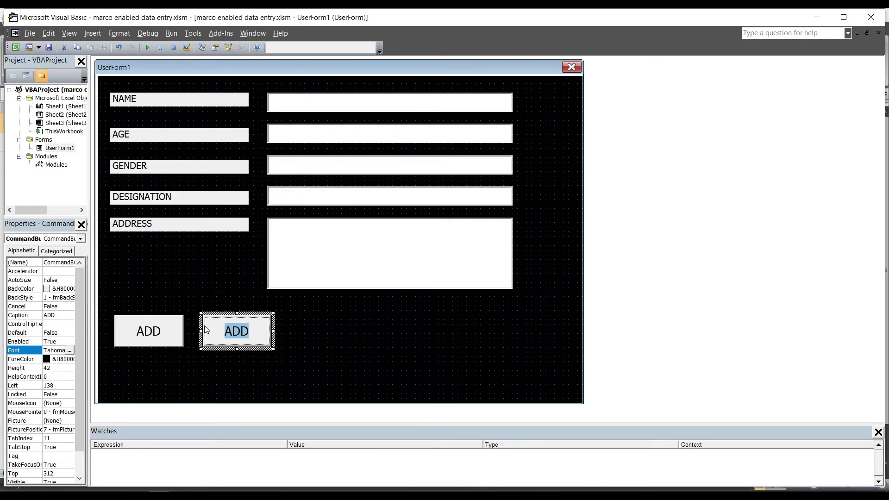
type("QUT")
key("BackSpace")
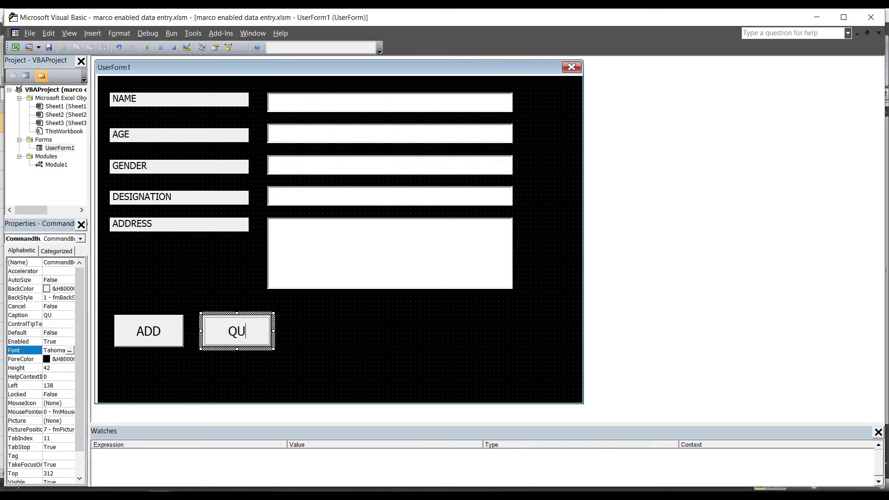
type("IT")
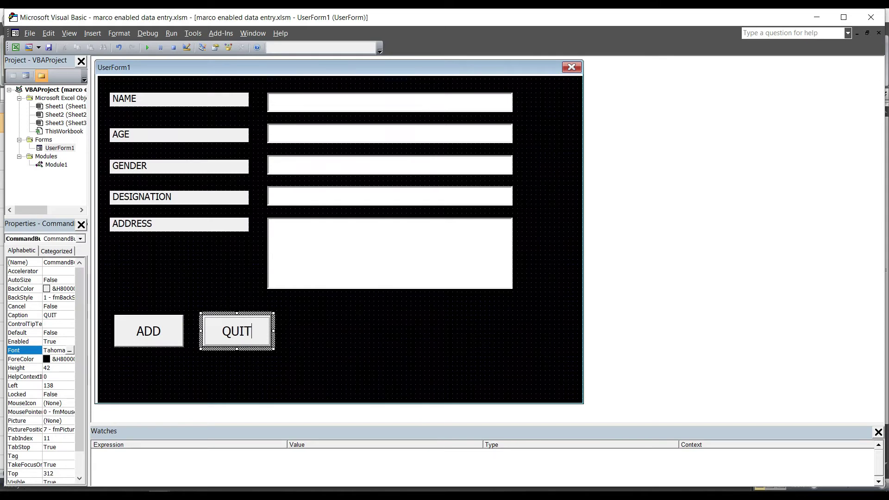
left_click(378, 357)
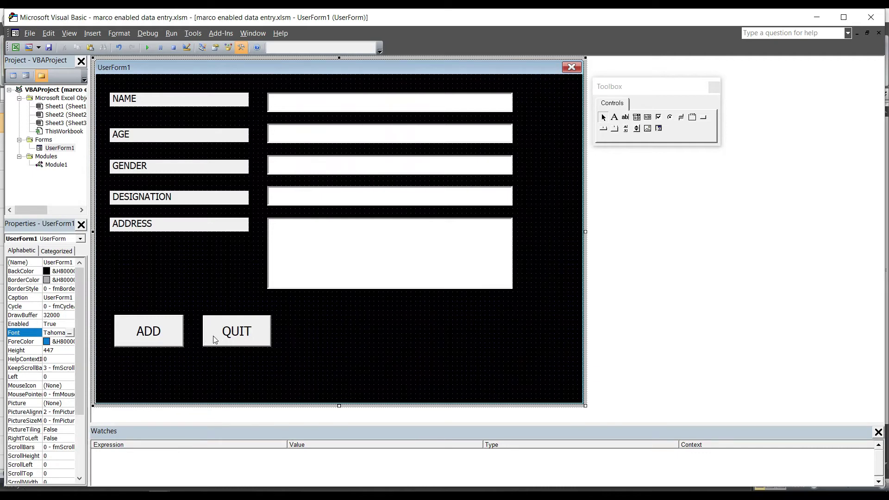
left_click(178, 339)
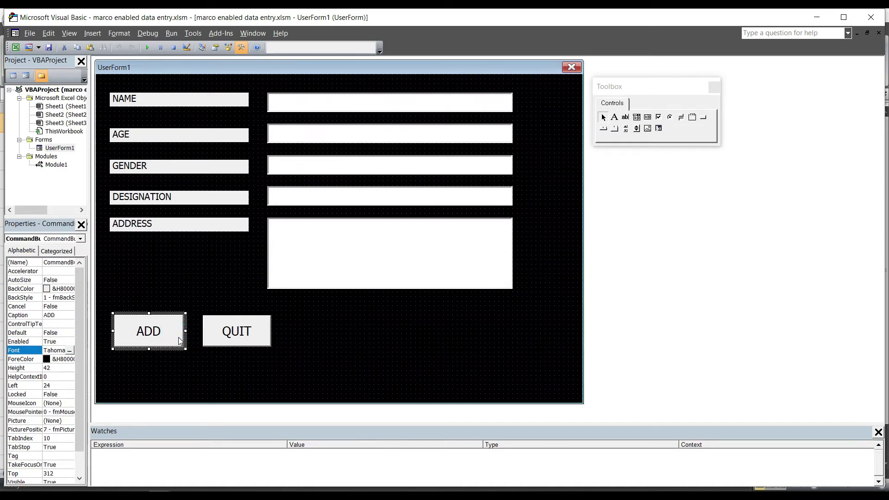
Paste another ADD button copy and move QUIT to the form's lower-right corner.
key("ctrl+v")
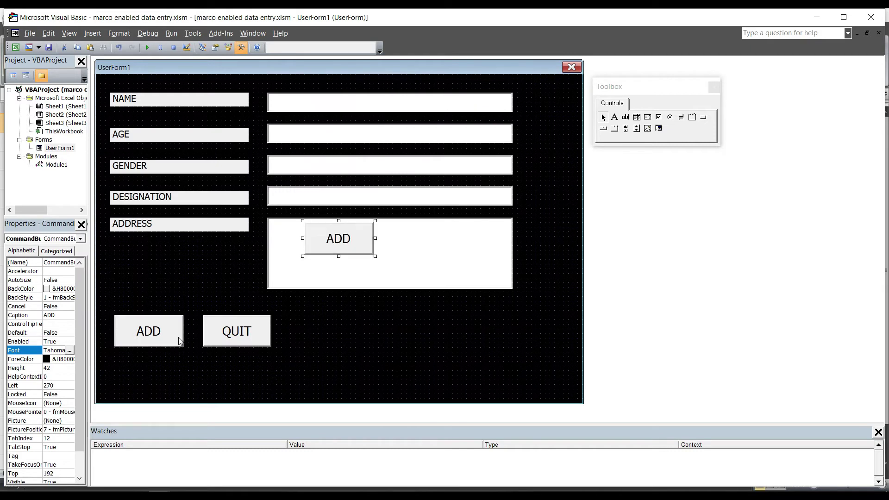
left_click_drag(336, 243, 326, 340)
left_click(254, 333)
left_click_drag(258, 335, 550, 384)
left_click_drag(347, 340, 262, 332)
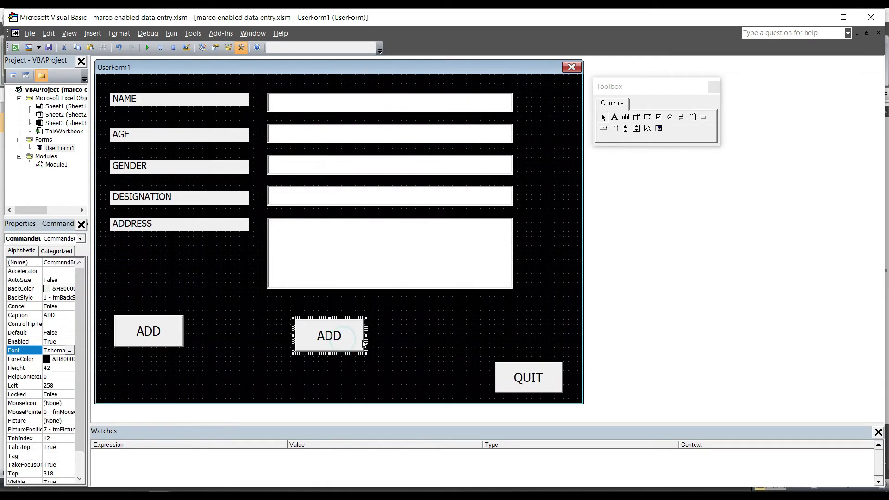
Place the new copy beside ADD and caption it RESET.
left_click_drag(257, 332, 255, 333)
left_click(249, 331)
double_click(238, 331)
type("RESET")
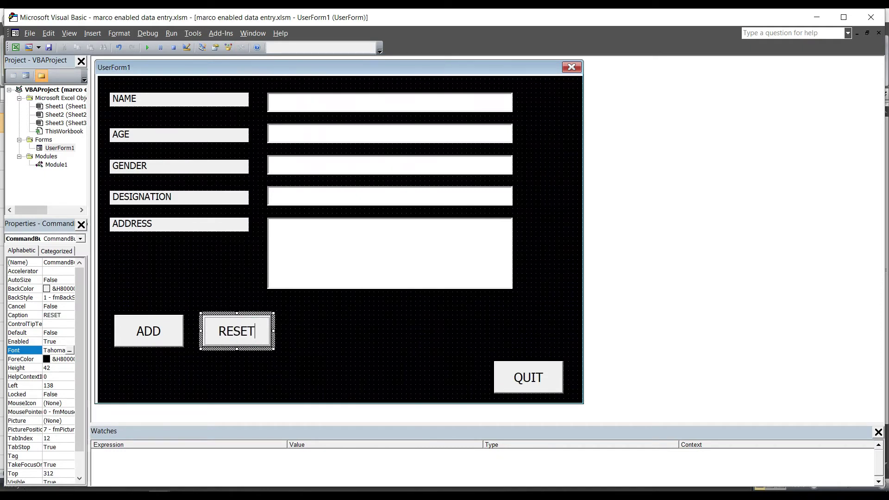
left_click(323, 342)
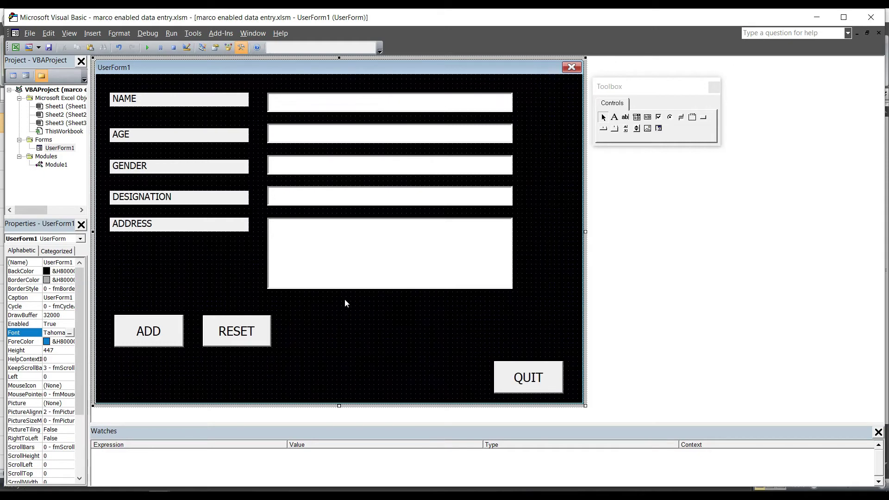
left_click(614, 117)
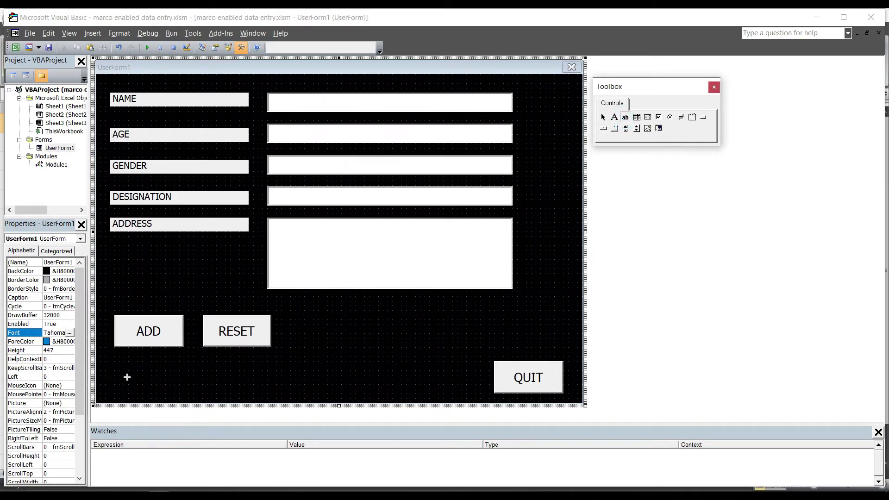
Draw a small text box at the form's lower left and nudge it into place.
left_click_drag(127, 377, 198, 390)
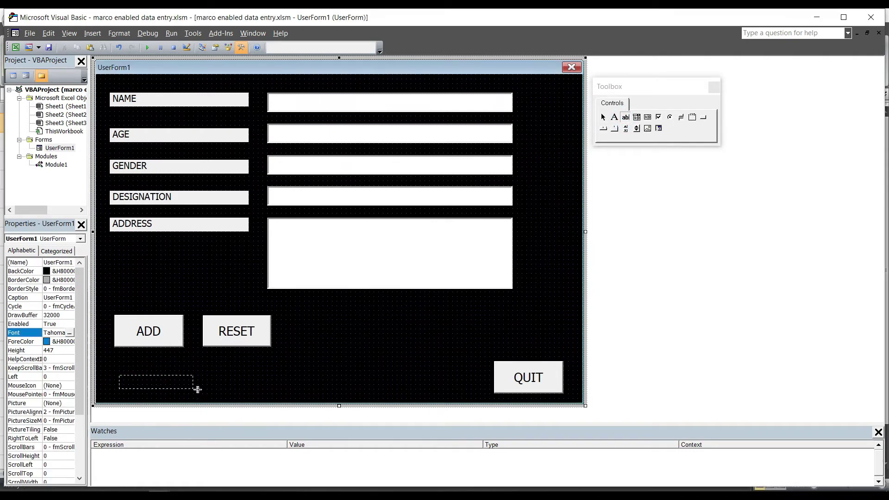
left_click_drag(197, 390, 185, 390)
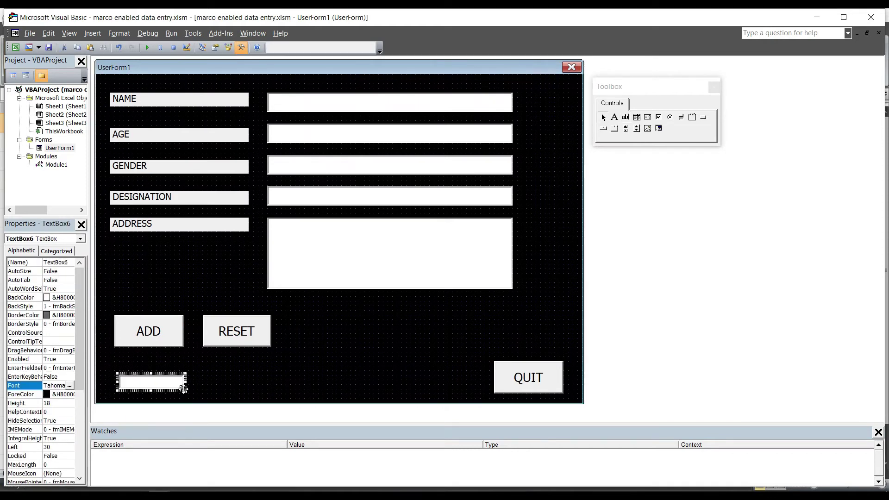
left_click_drag(185, 388, 181, 388)
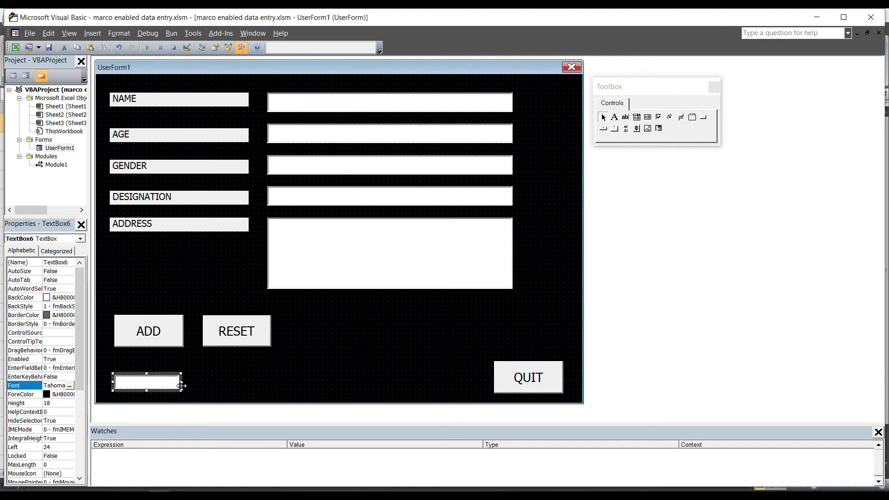
Duplicate the ADD button beside the small text box, caption it SEARCH, and select ADD and RESET.
left_click(177, 326)
key("ctrl+c")
key("ctrl+v")
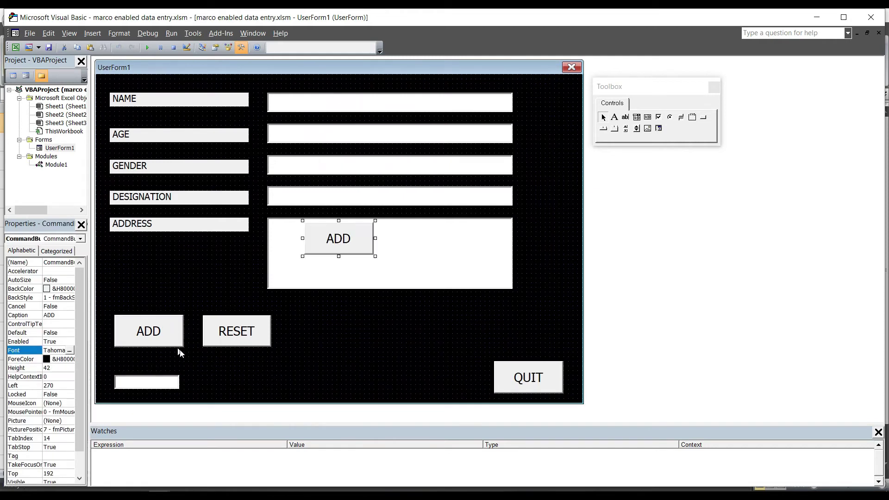
mouse_move(354, 250)
left_mouse_down()
mouse_move(253, 381)
mouse_move(177, 368)
left_mouse_up()
left_click(242, 375)
type("SEARCH")
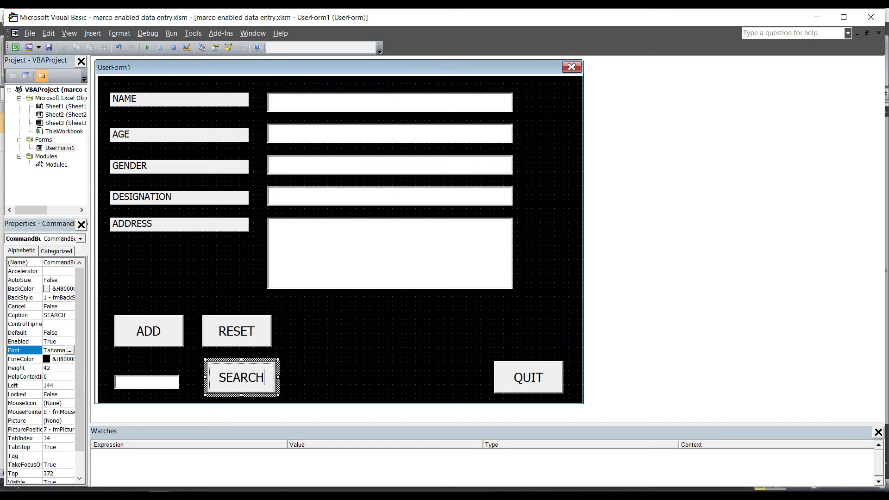
left_click(342, 361)
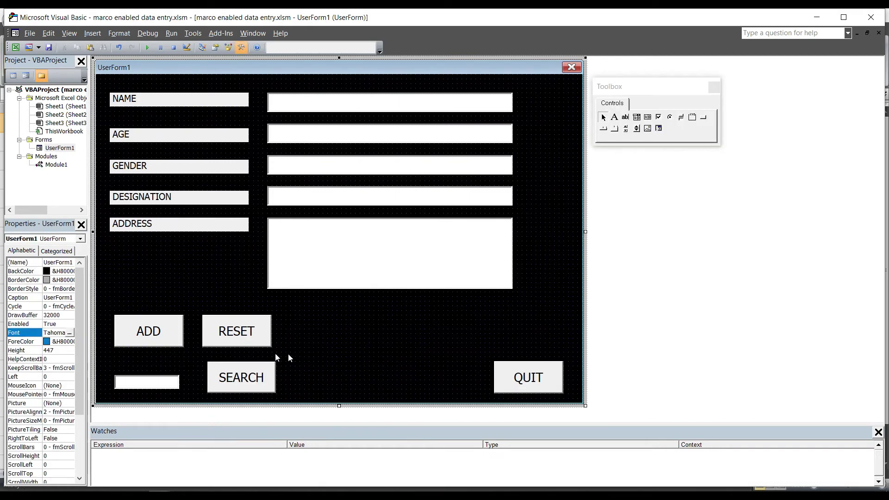
left_click_drag(149, 361, 231, 343)
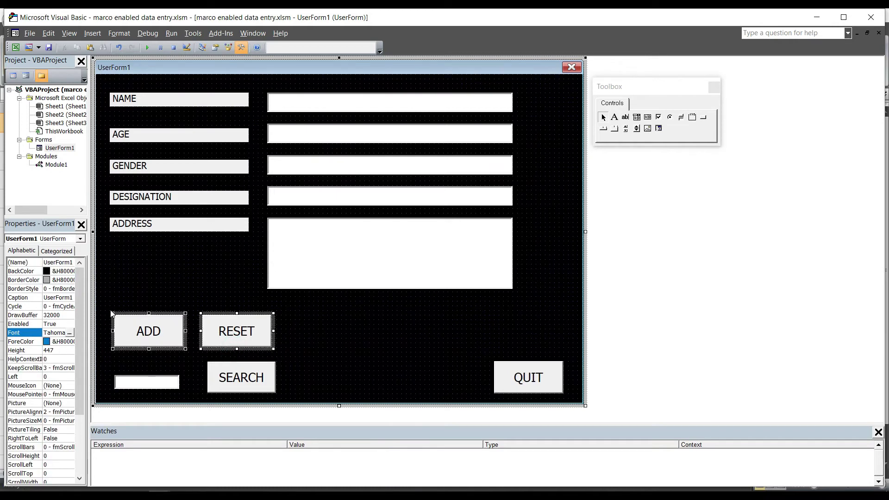
Align the tops of ADD and RESET, then left-align ADD with the small text box.
left_click(119, 33)
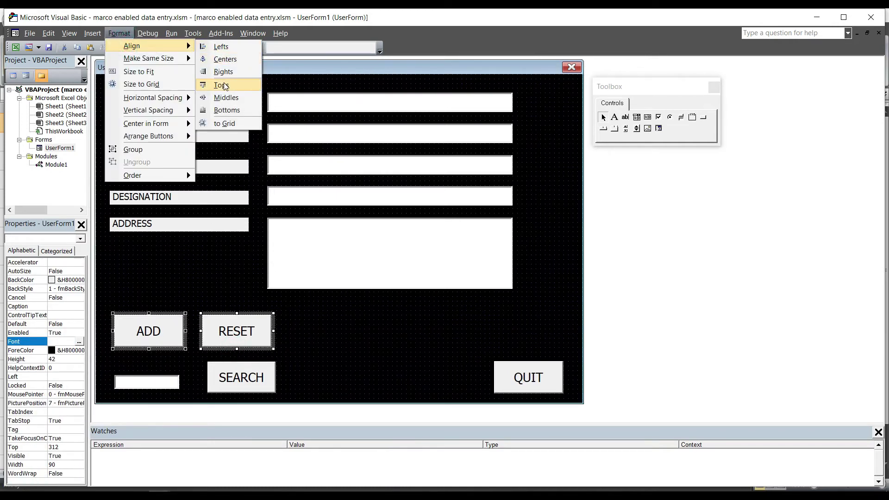
left_click(222, 86)
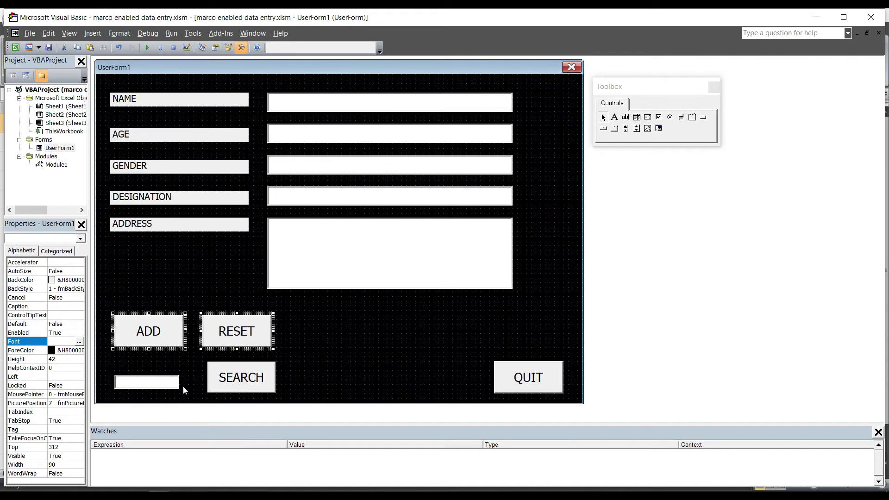
left_click_drag(183, 390, 124, 302)
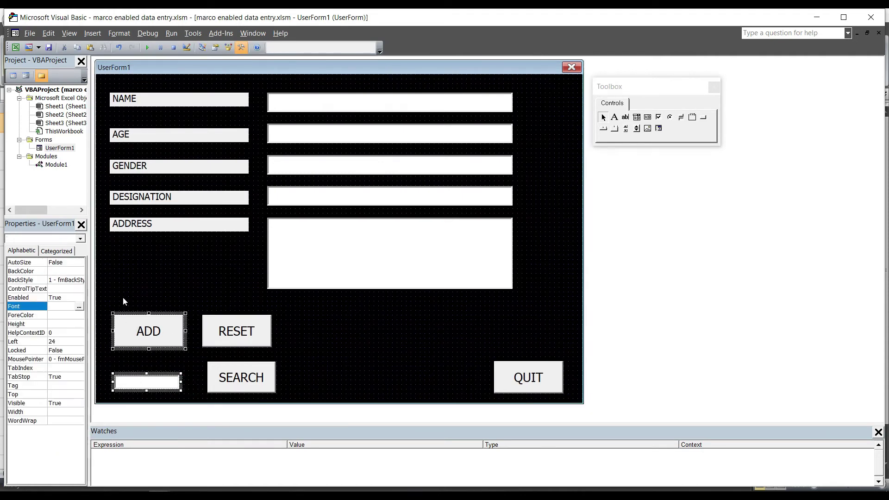
left_click(119, 33)
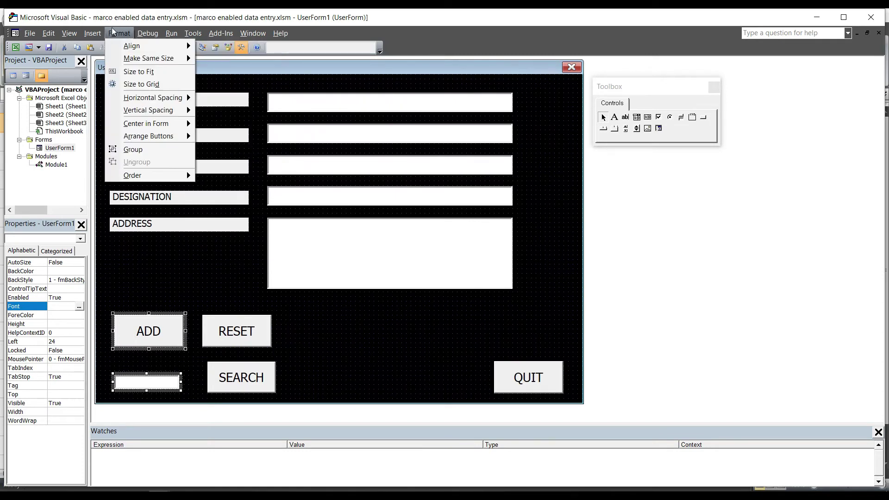
mouse_move(132, 46)
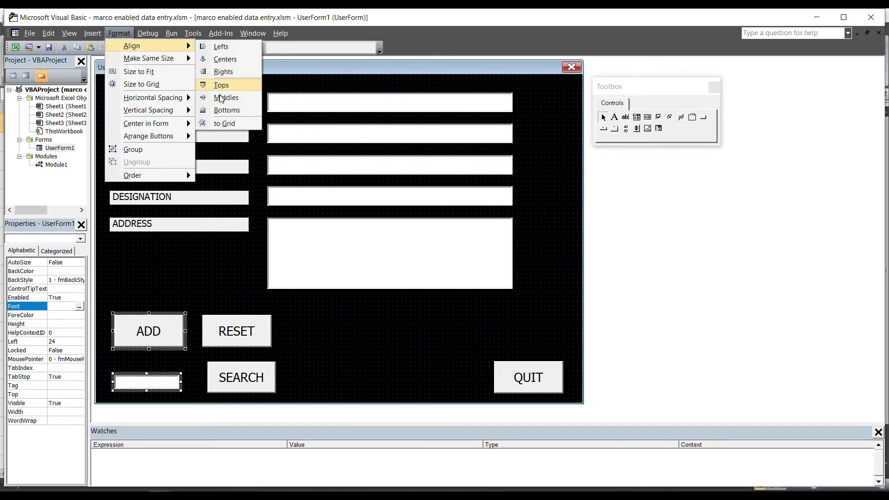
left_click(220, 47)
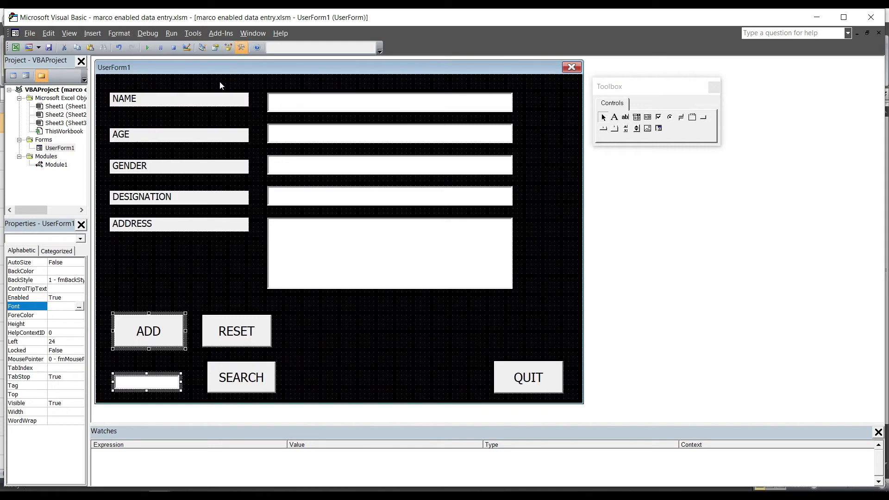
left_click(290, 371)
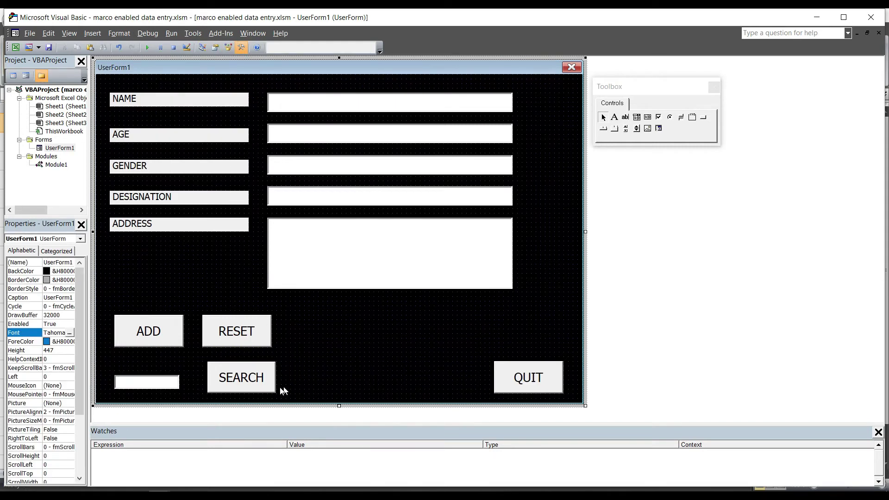
Left-align the RESET button with the SEARCH button.
left_click_drag(282, 391, 218, 302)
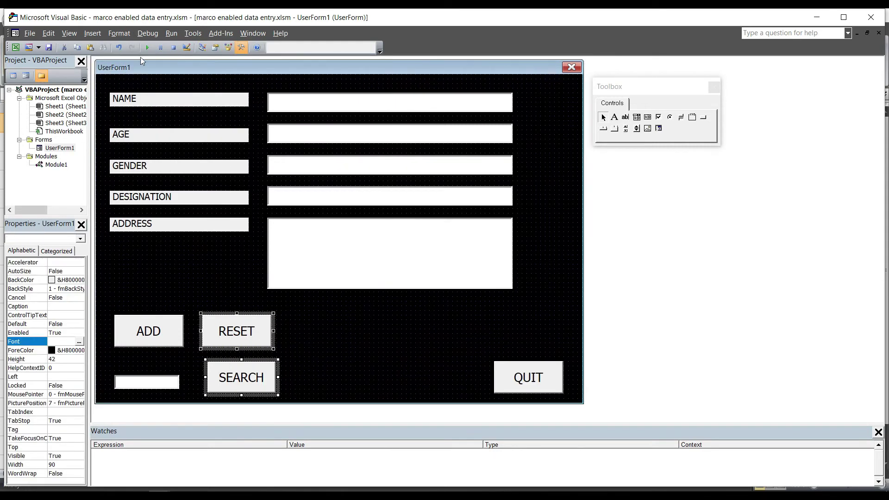
left_click(129, 33)
mouse_move(132, 46)
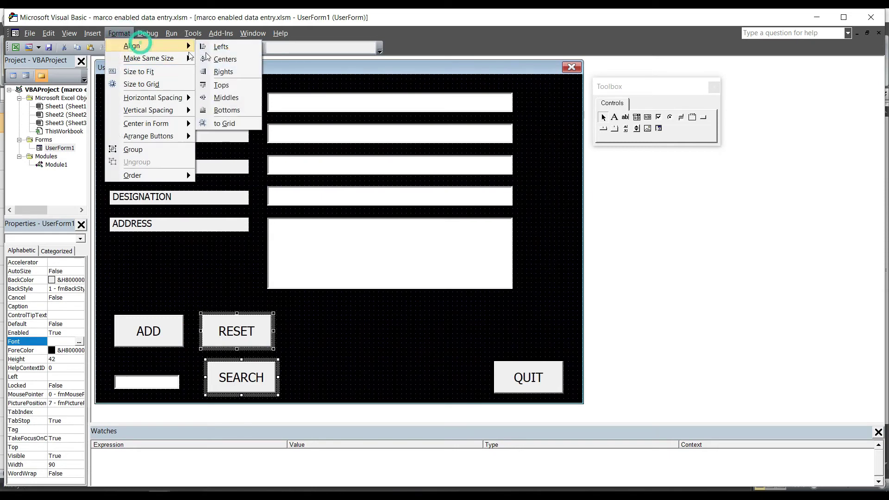
left_click(222, 47)
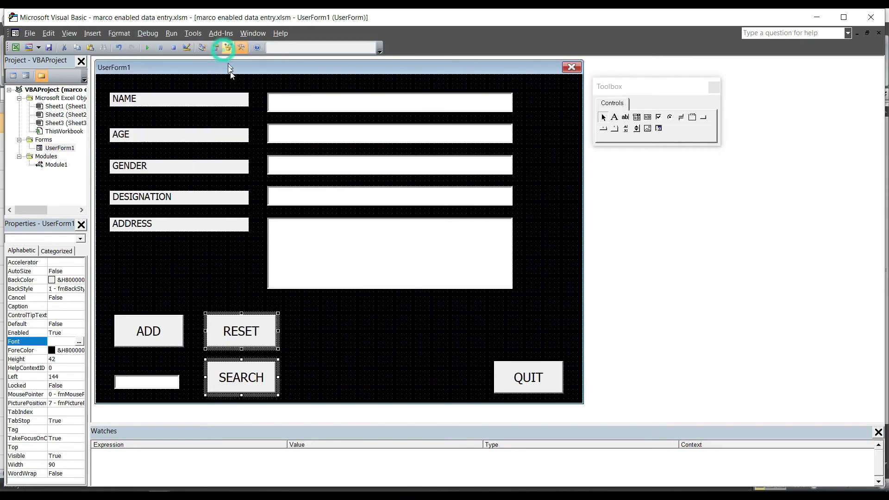
left_click(325, 347)
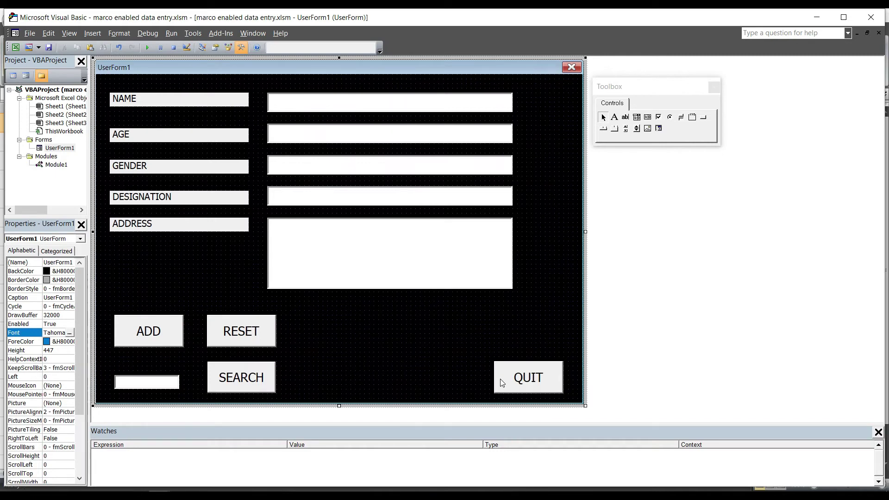
Move the QUIT button higher and slightly left, then run the form to test it.
left_click_drag(501, 383, 492, 359)
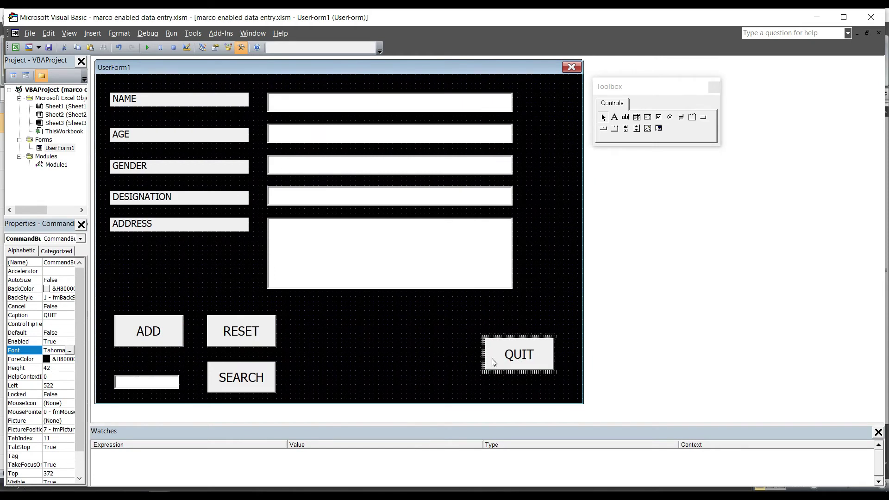
left_click(430, 353)
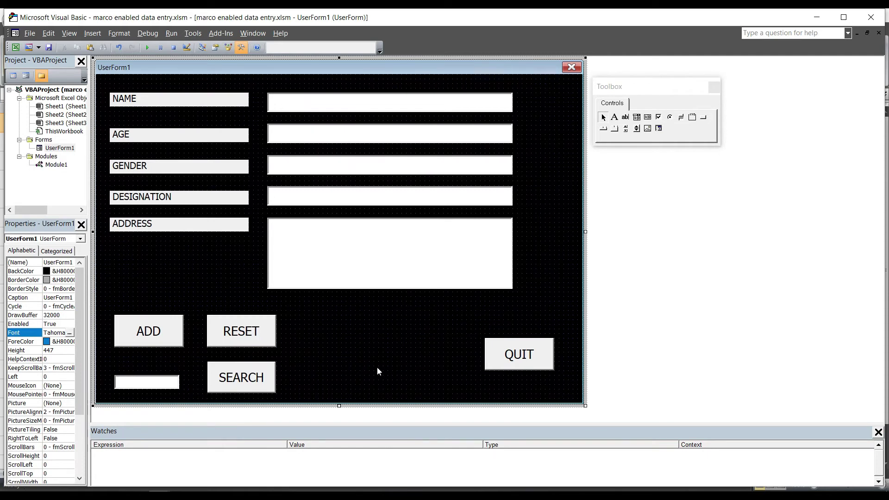
left_click(147, 47)
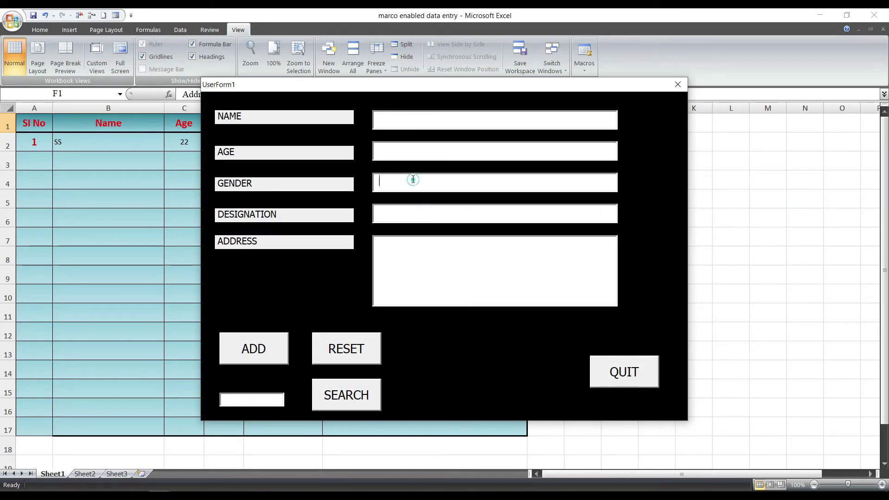
left_click(378, 116)
type("SA")
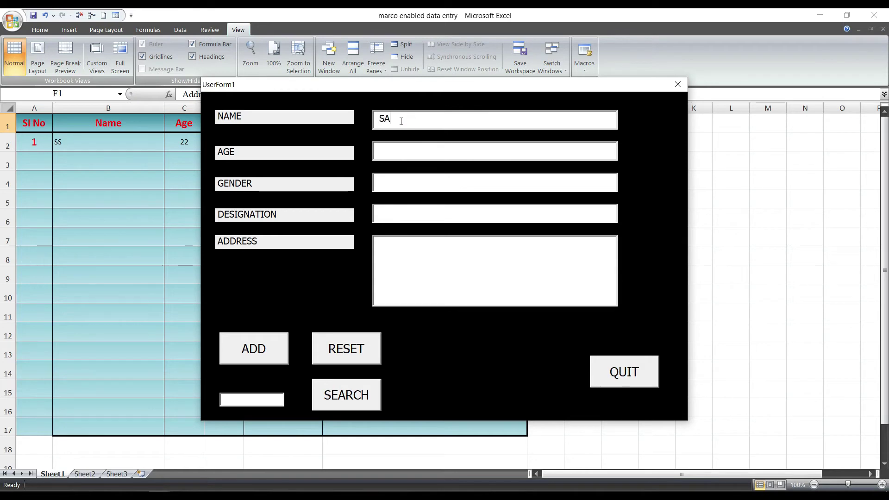
key("BackSpace")
key("BackSpace")
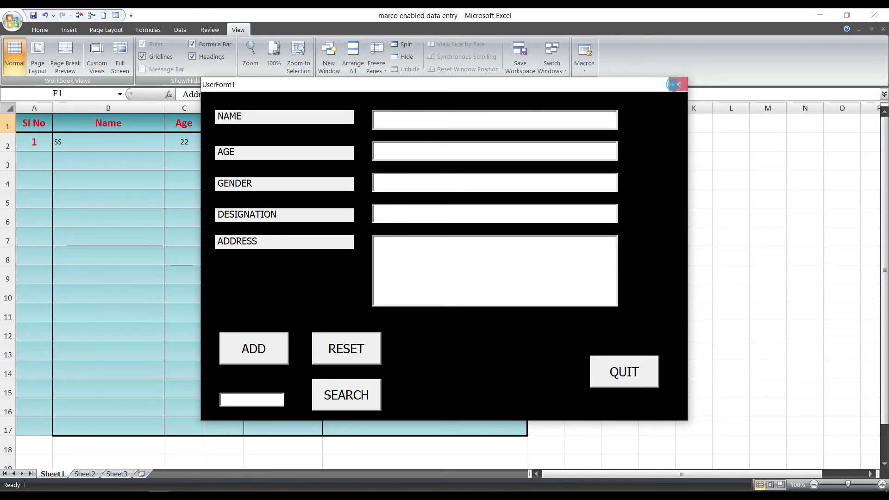
left_click(677, 84)
left_click(137, 384)
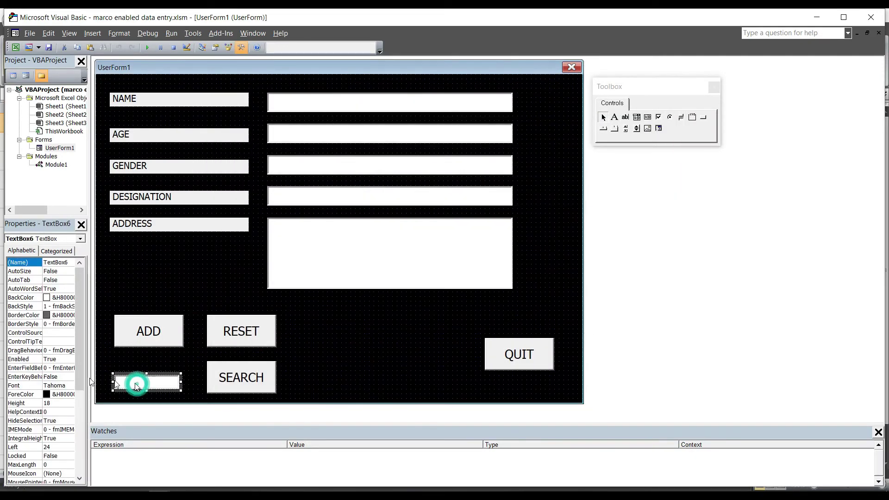
Set the small search text box's font size to 12.
left_click(62, 387)
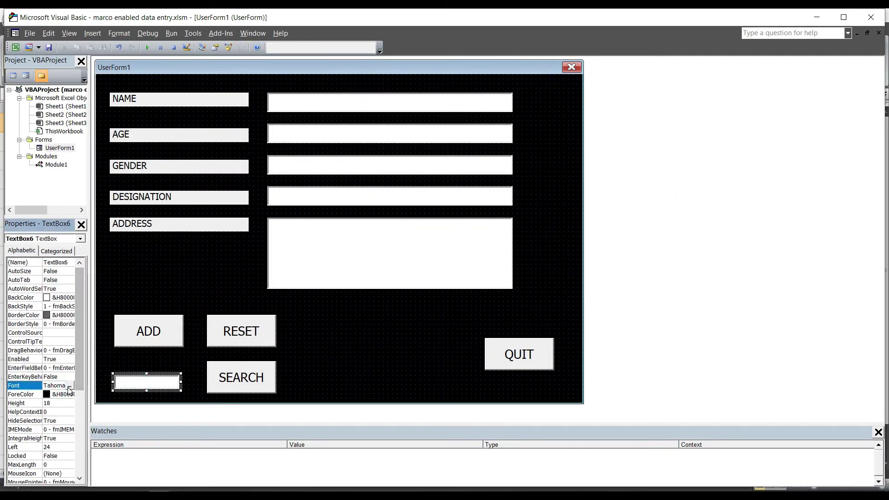
left_click(70, 386)
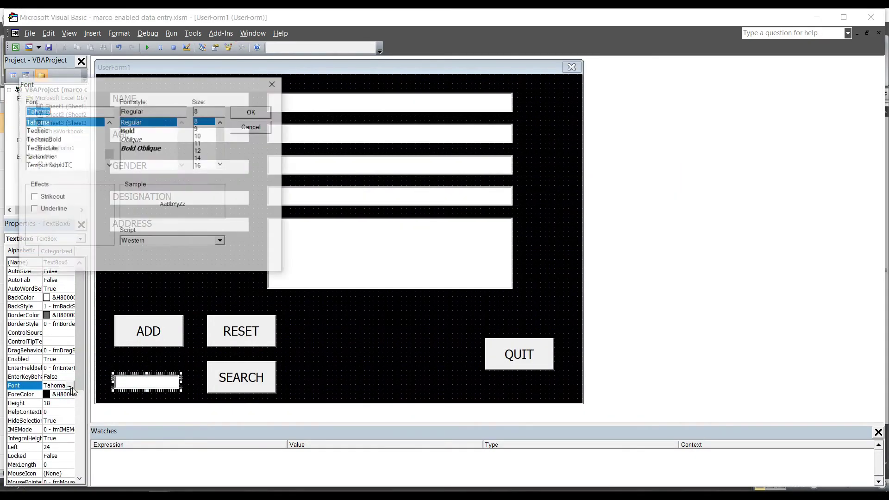
left_click(203, 150)
left_click(252, 112)
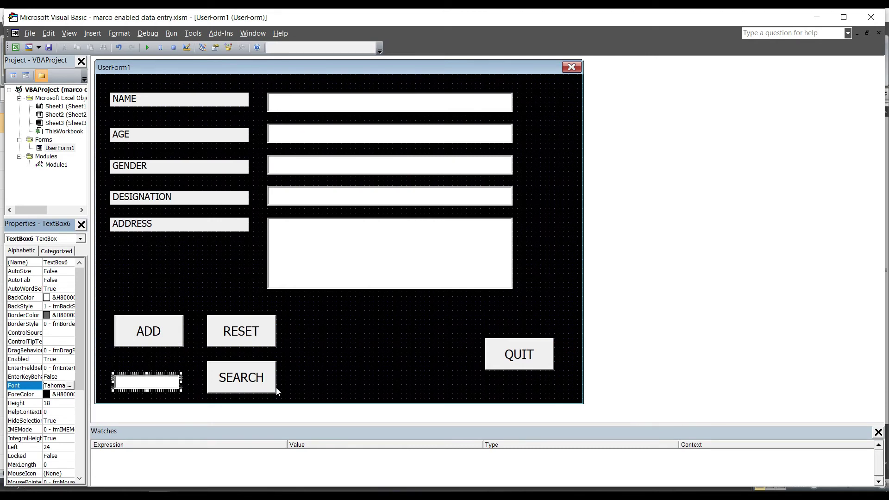
Select the ADD button and edit its caption, then deselect it.
left_click(156, 333)
left_click(157, 332)
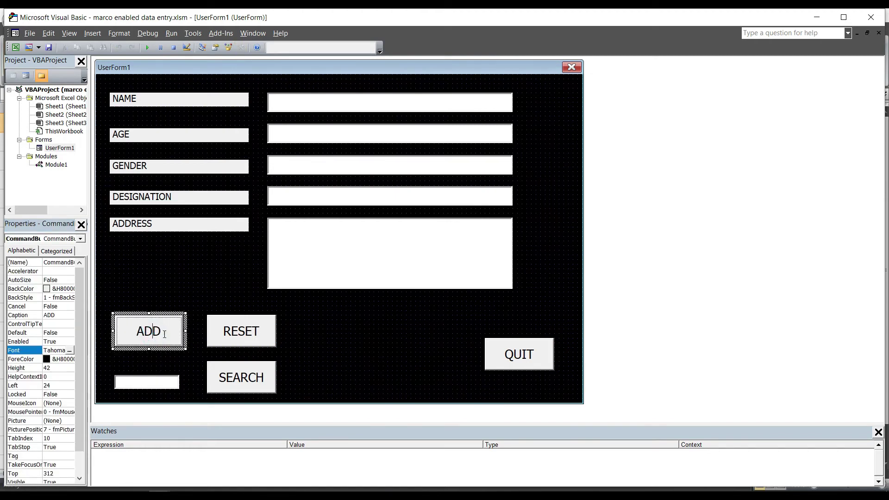
left_click(322, 346)
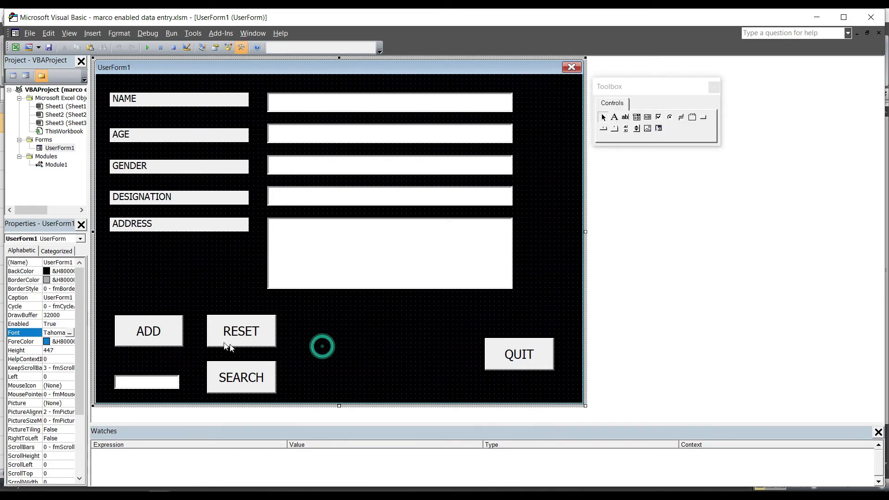
In the ADD click procedure, declare Dim X As Long and Dim Y As Worksheet, then begin SET Y = SHEETS("SHEET1.
double_click(153, 333)
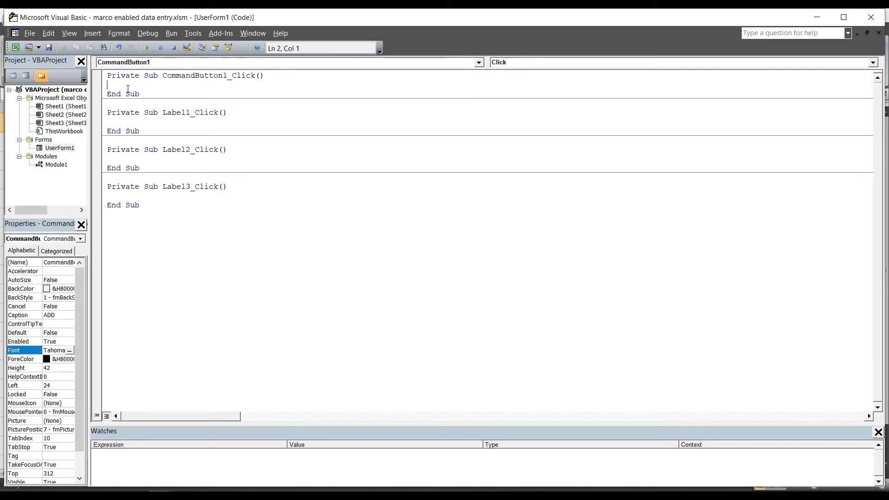
type("DIM X ")
type("AS LONG")
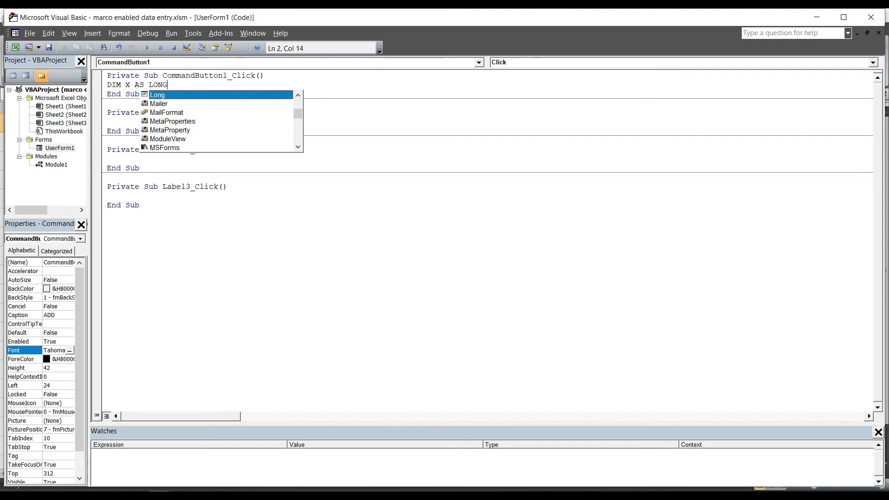
key("Return")
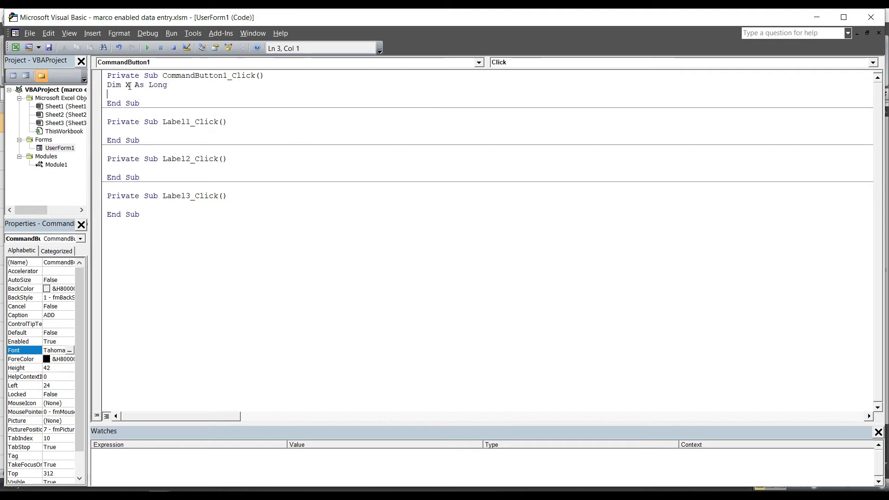
type("DIM ")
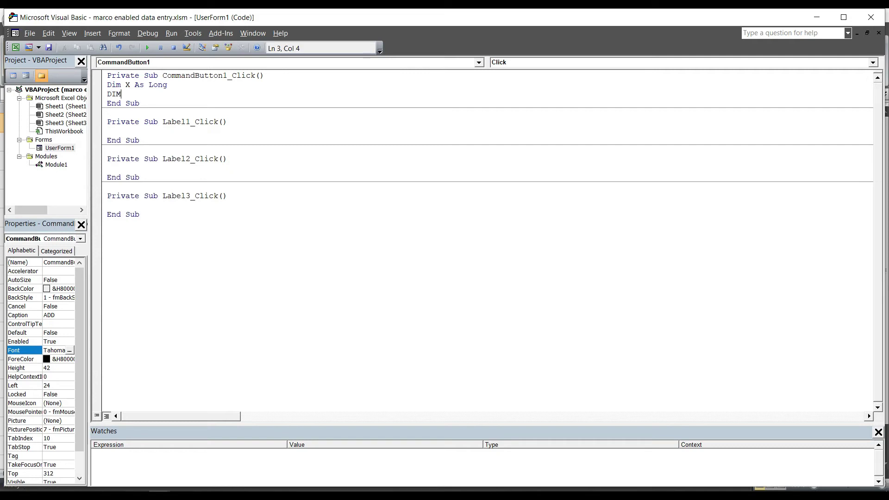
type("Y AS WORKSHEET")
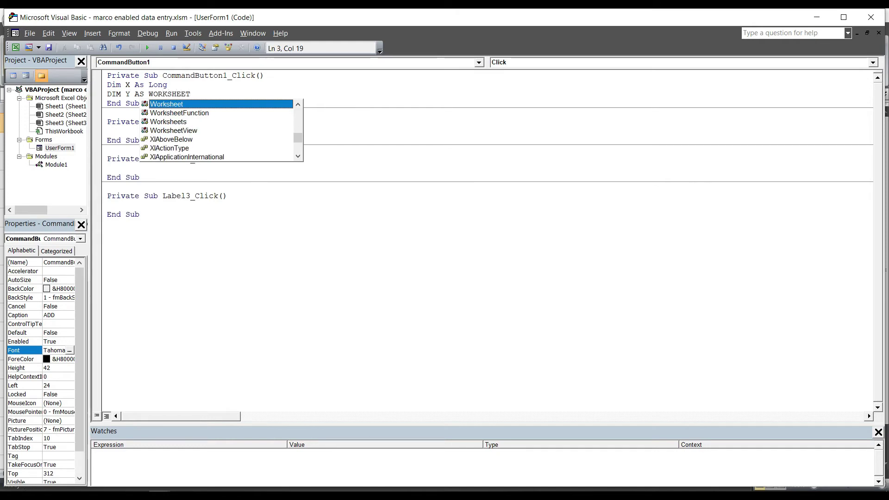
key("Return")
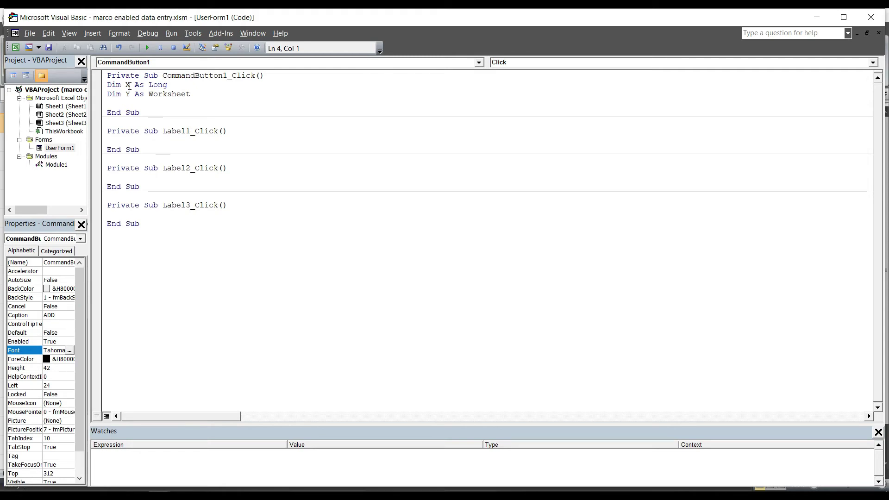
type("SET Y = ")
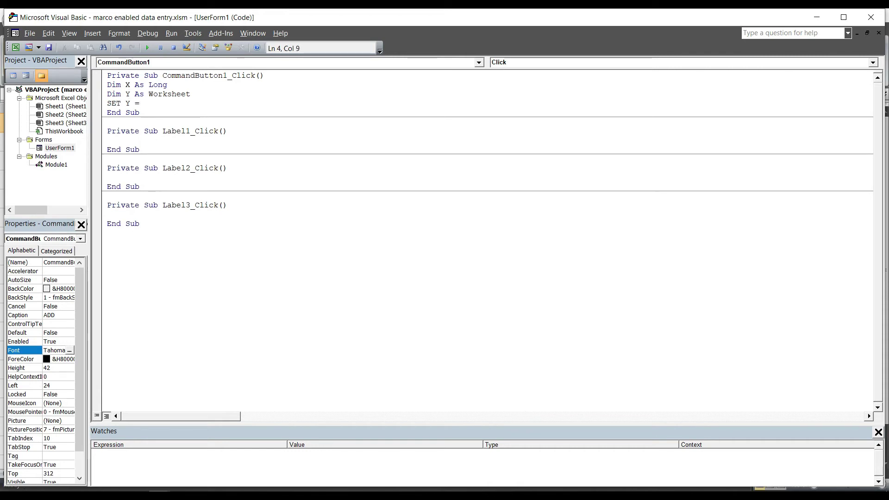
type("SHEETS")
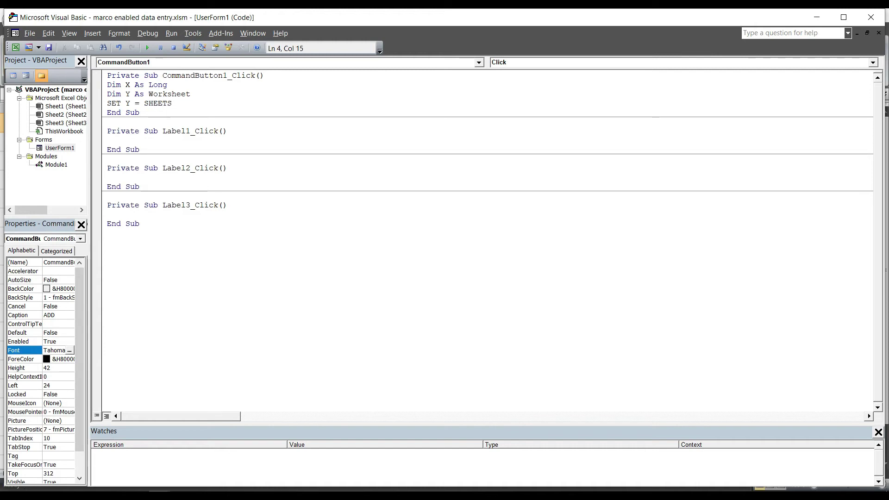
type("(\"SHEET1")
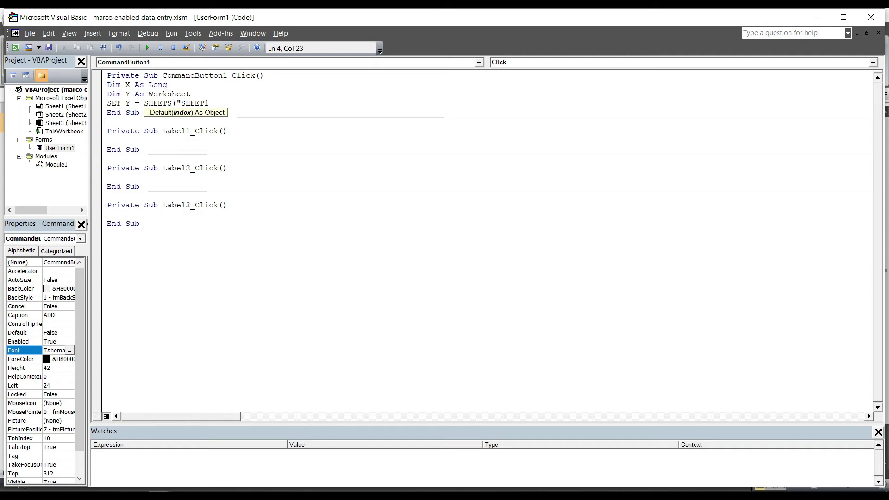
left_click(160, 493)
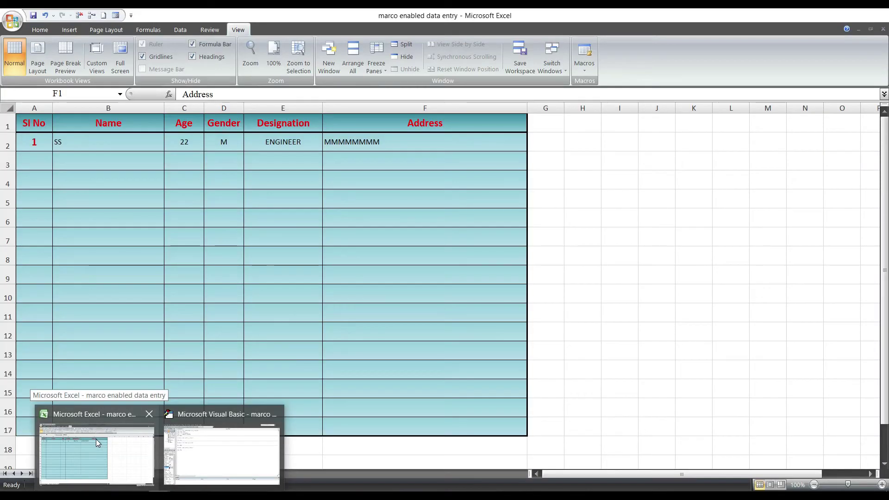
Check the Excel data sheet, then finish the line as SET Y = SHEETS("SHEET1").
left_click(97, 440)
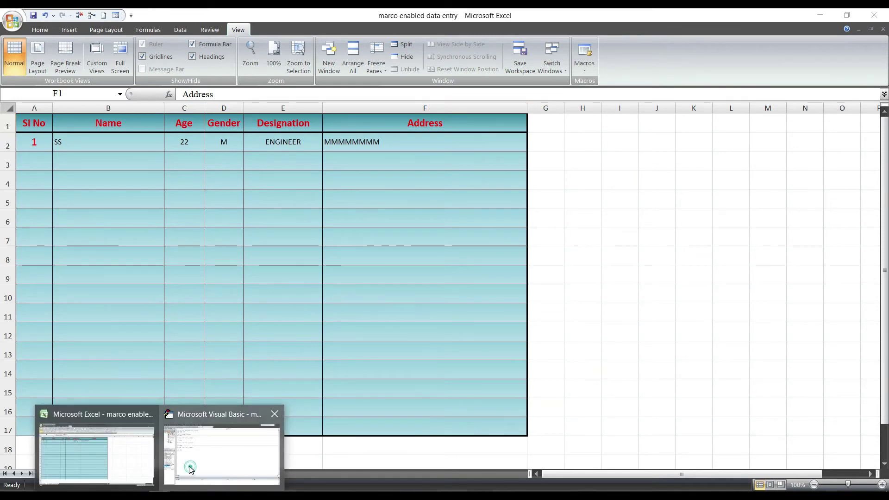
left_click(191, 467)
type("\")")
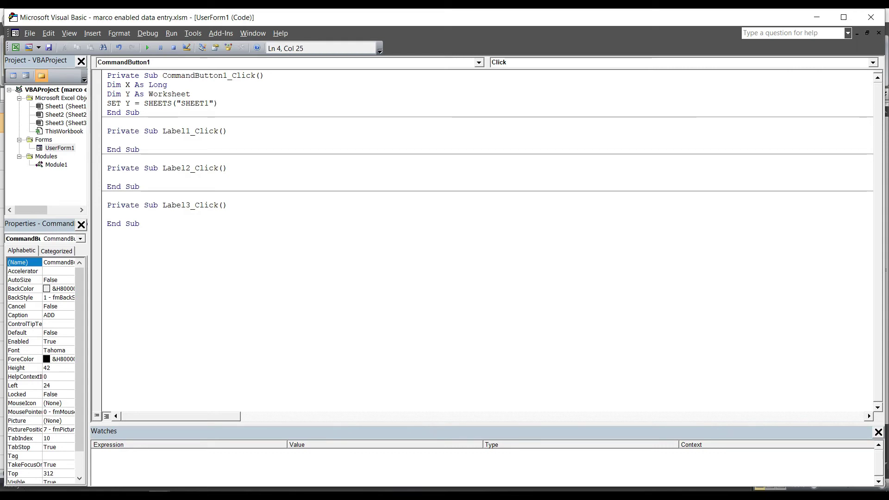
Start a new line X = Y.RANGE( beneath the Set Y statement.
key("Return")
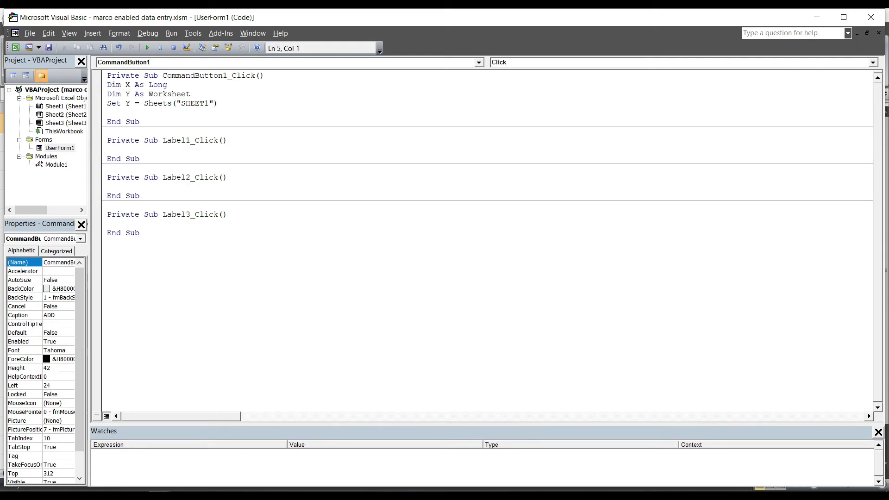
type("X=")
type("Y")
type(".RANGE")
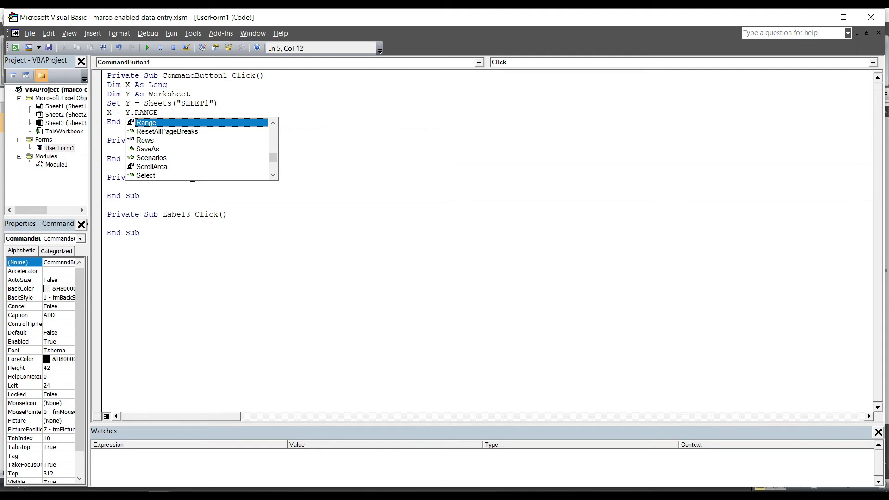
type("(")
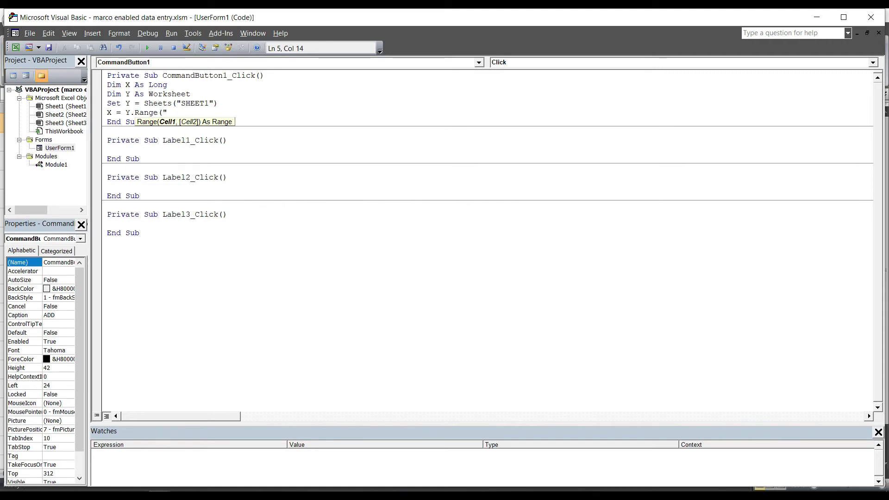
mouse_move(96, 450)
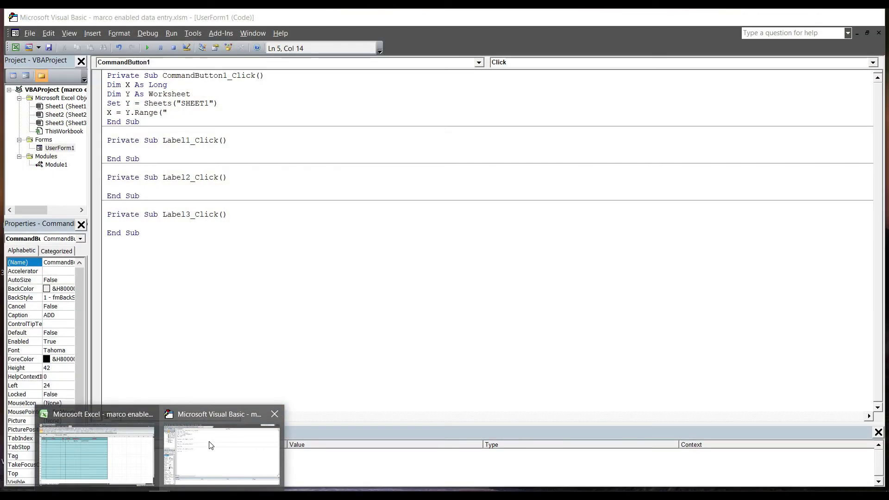
Complete X = Y.Range("B" & Rows.Count).End(xlUp).Row and begin a WITH Y line.
left_click(210, 444)
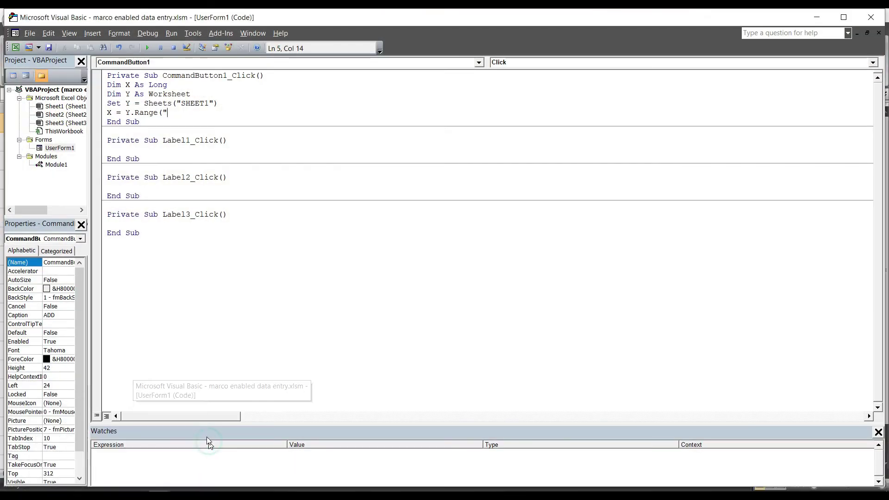
type("B")
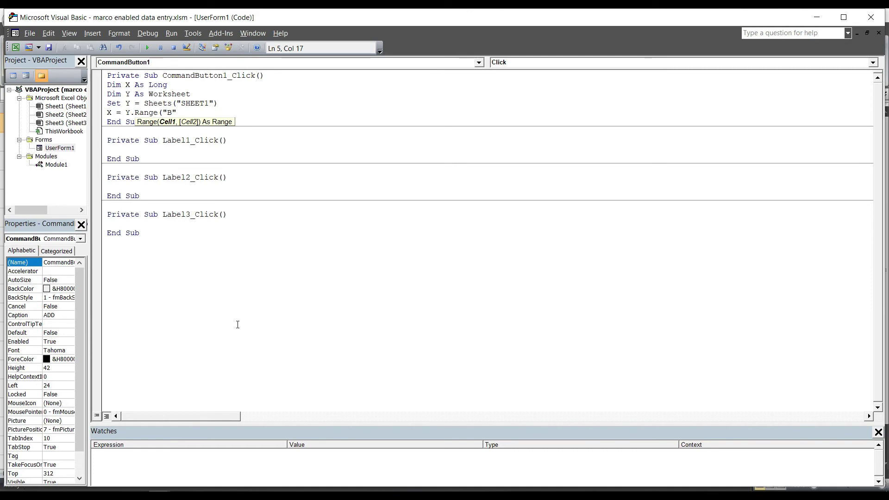
type(" &ROWS")
type(".COUNT")
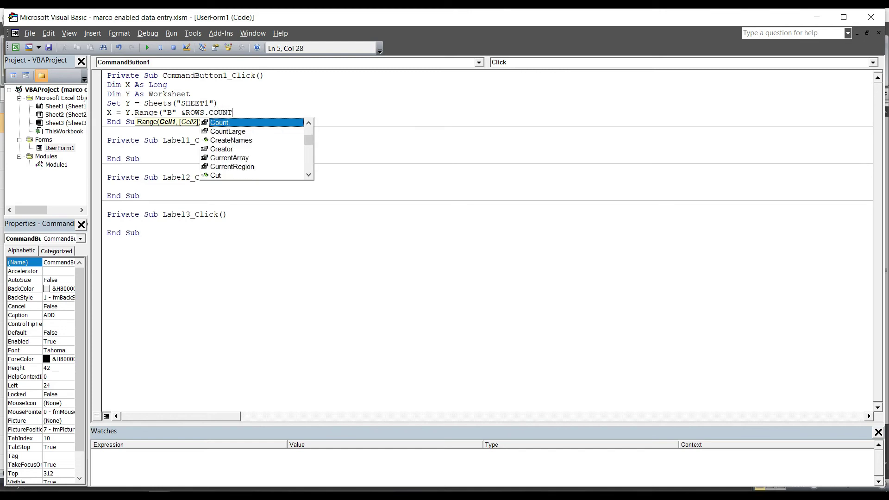
type(").")
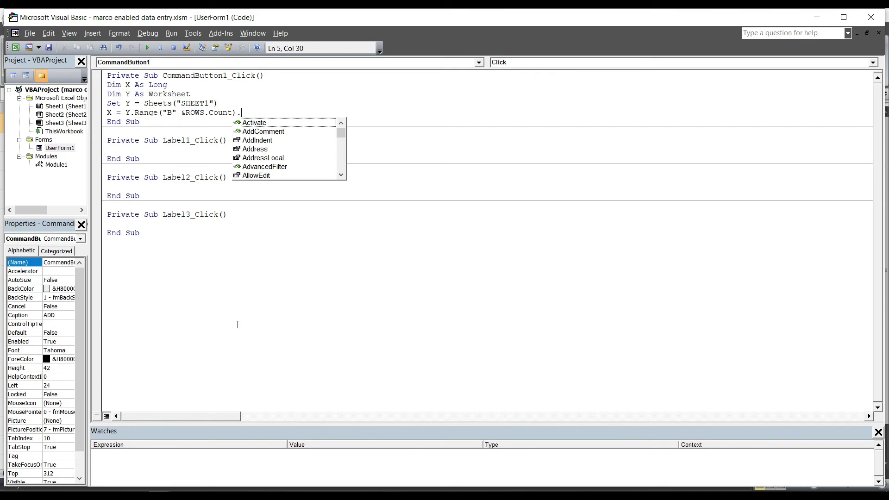
type("END")
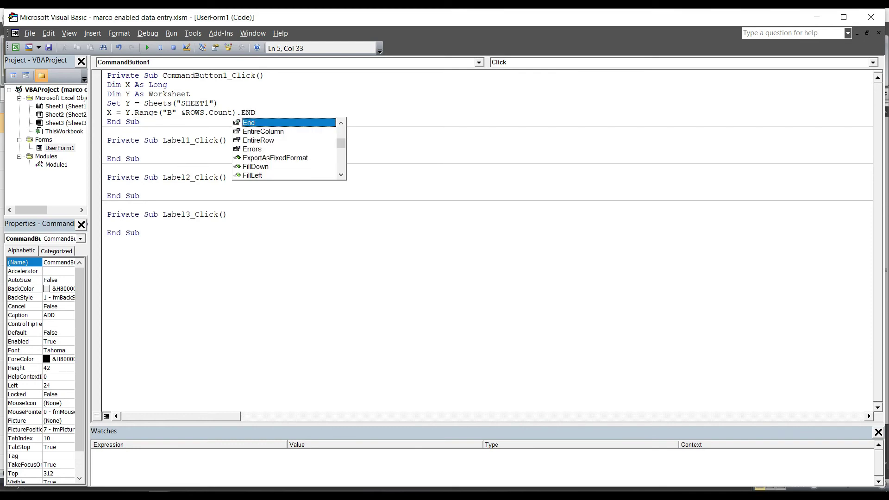
type("(")
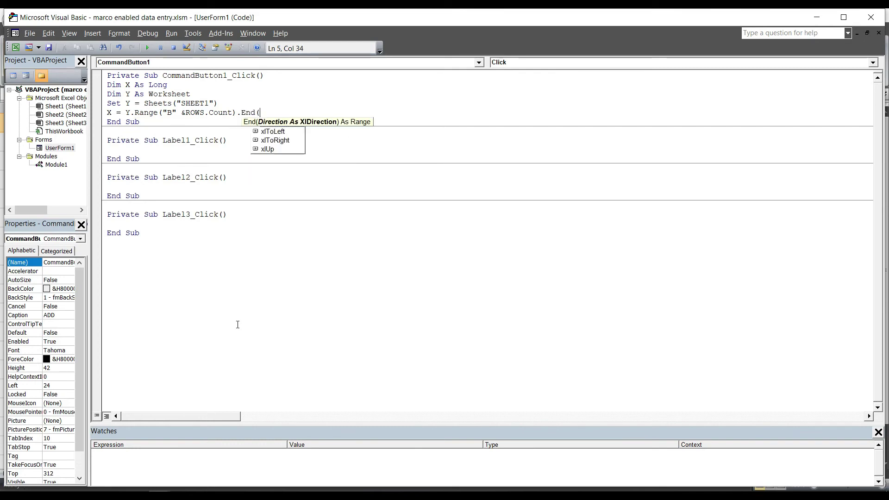
type("XL")
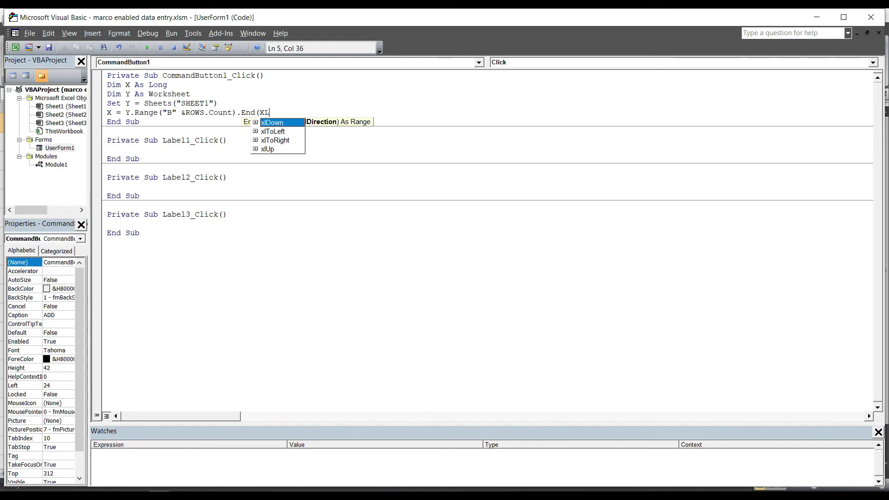
type("UP")
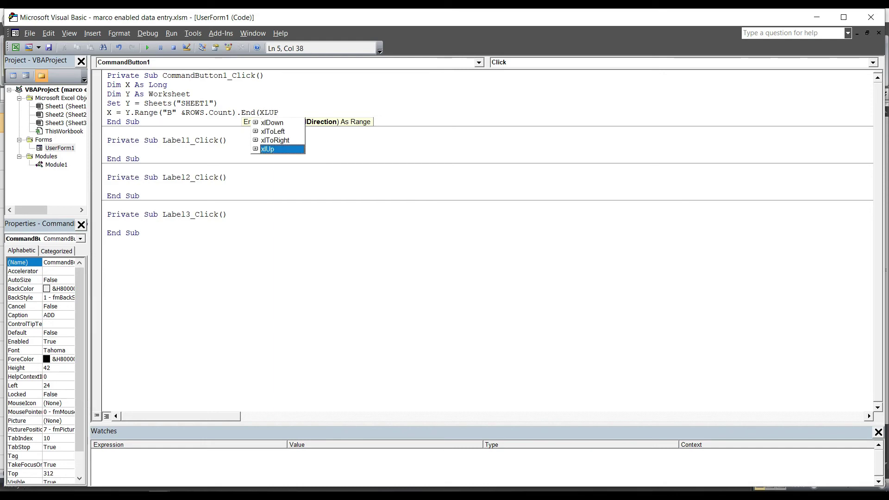
type(")")
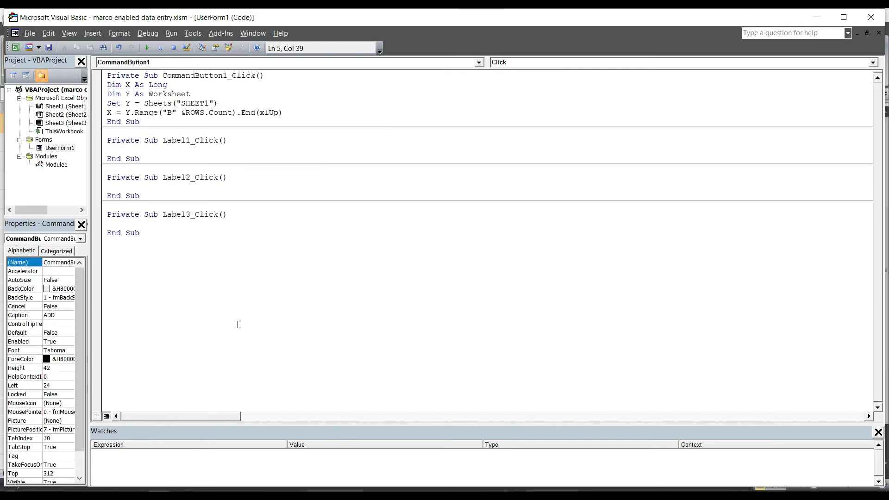
type(".R")
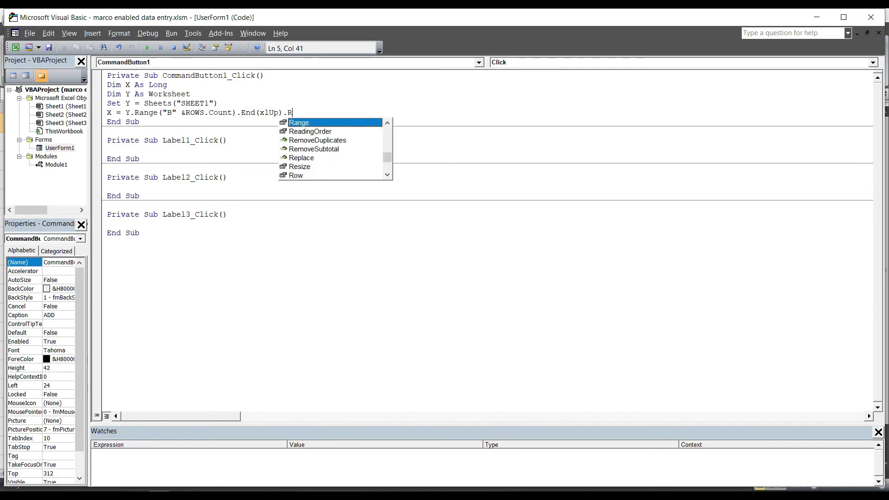
type("OW")
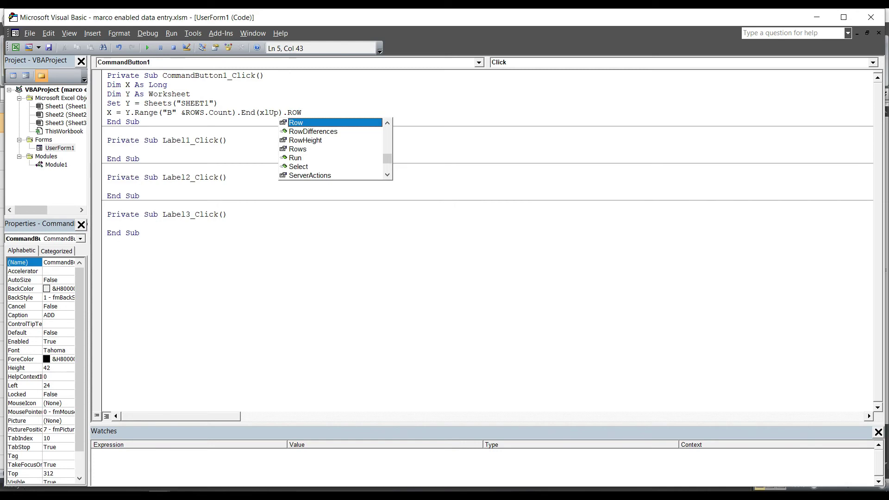
key("Return")
type("W")
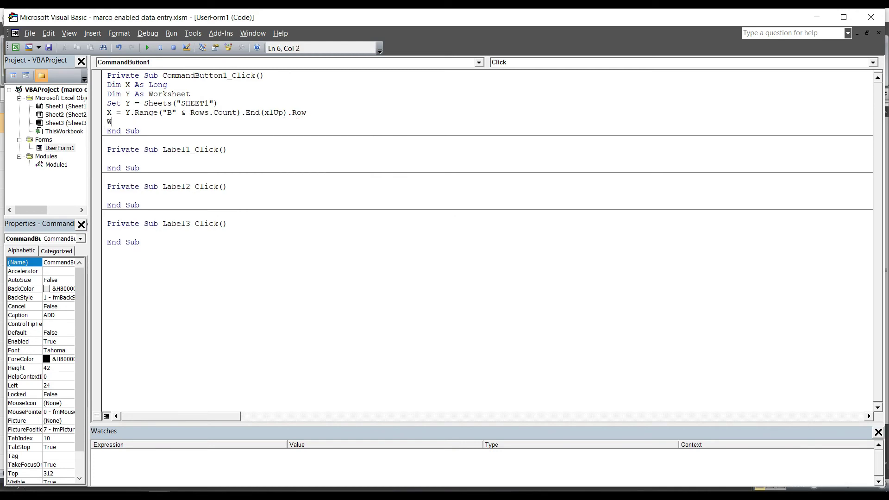
type("ITH Y")
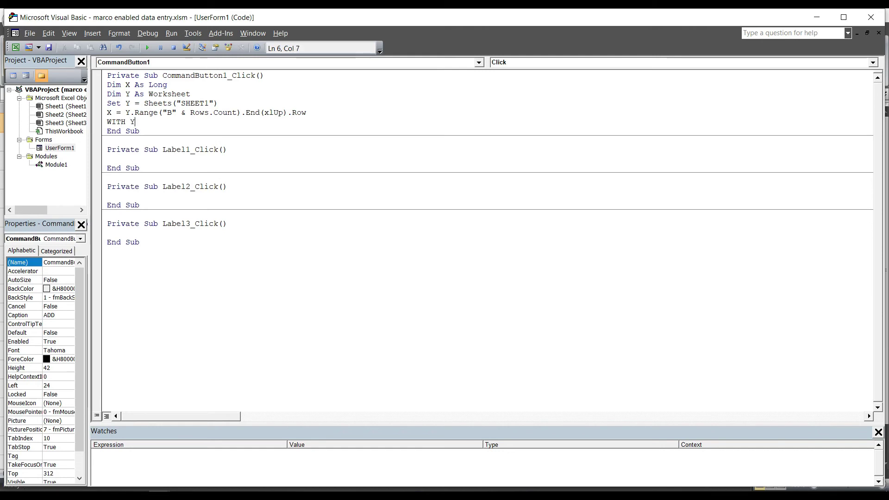
Inside With Y, write .Cells(X + 1, "B").Value = TextBox1.Text and close the block with END WITH.
key("Return")
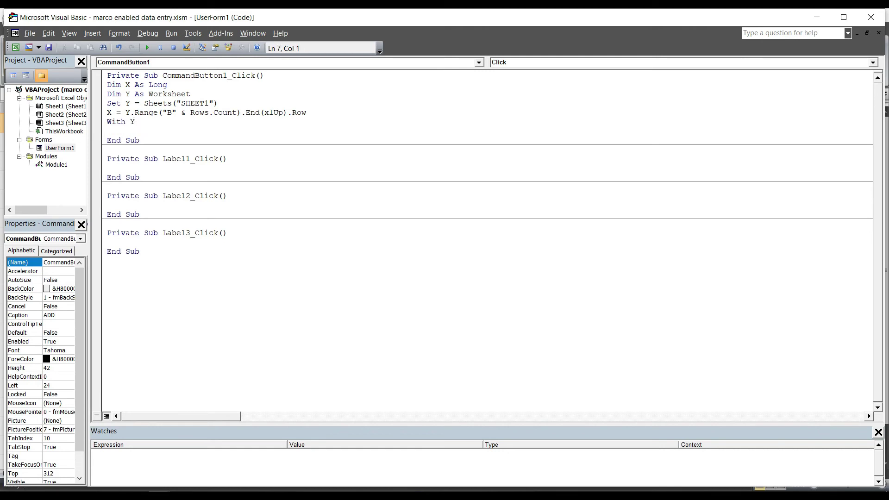
type(".")
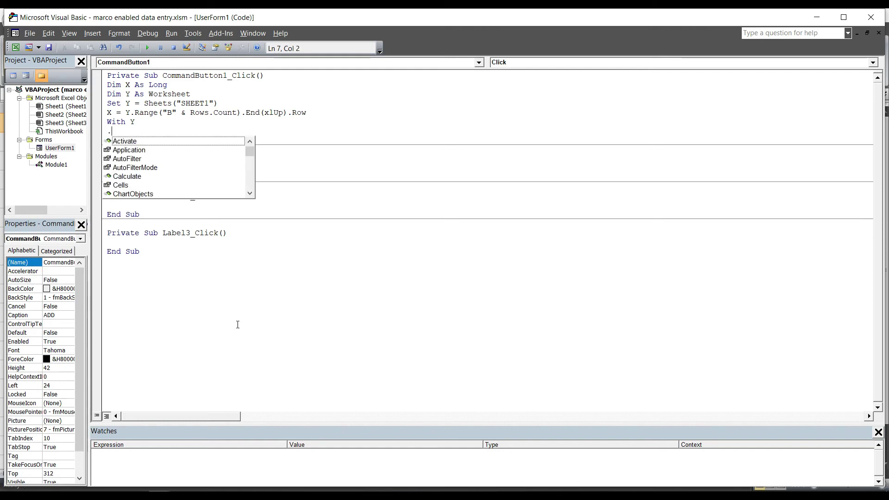
type("CEL")
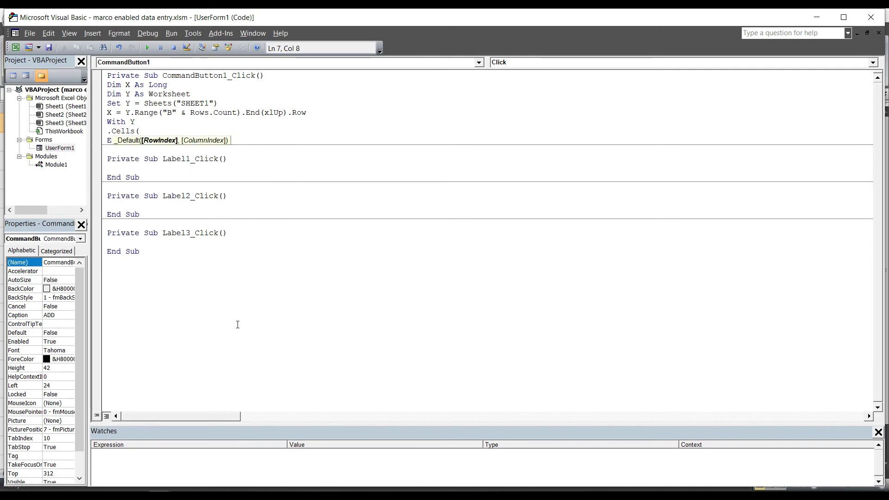
type("X + 1")
type(" )")
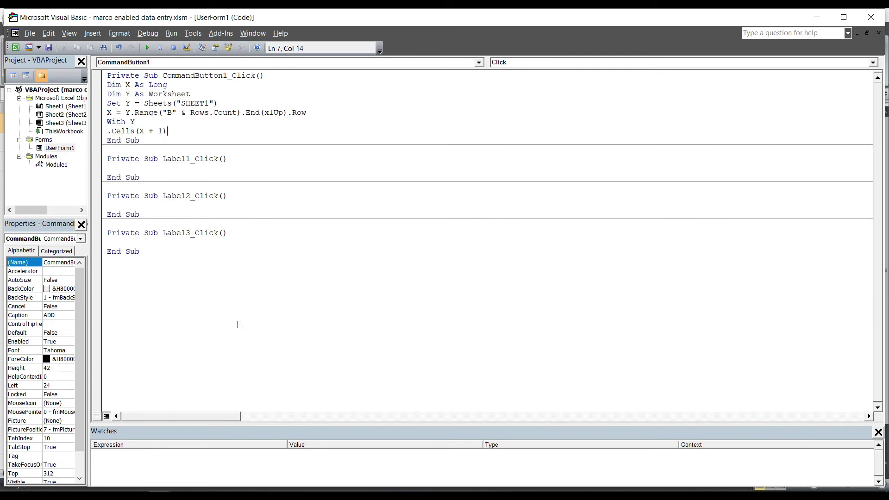
type(", ")
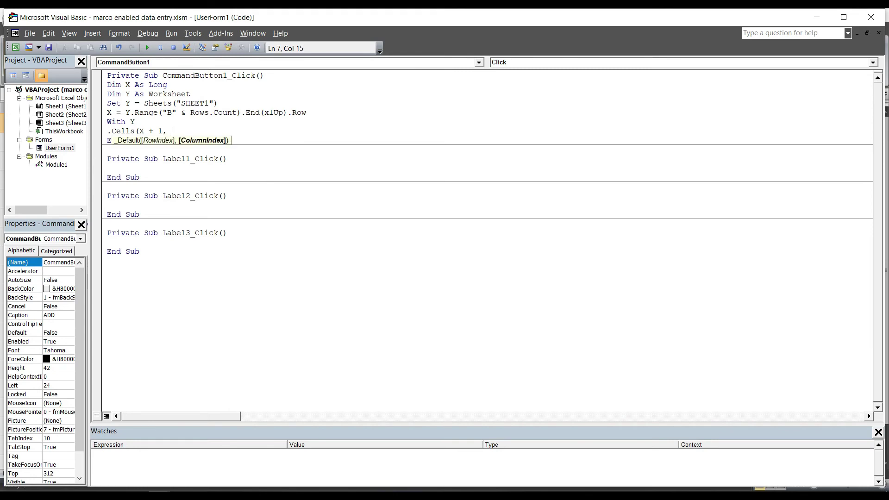
type("\"B")
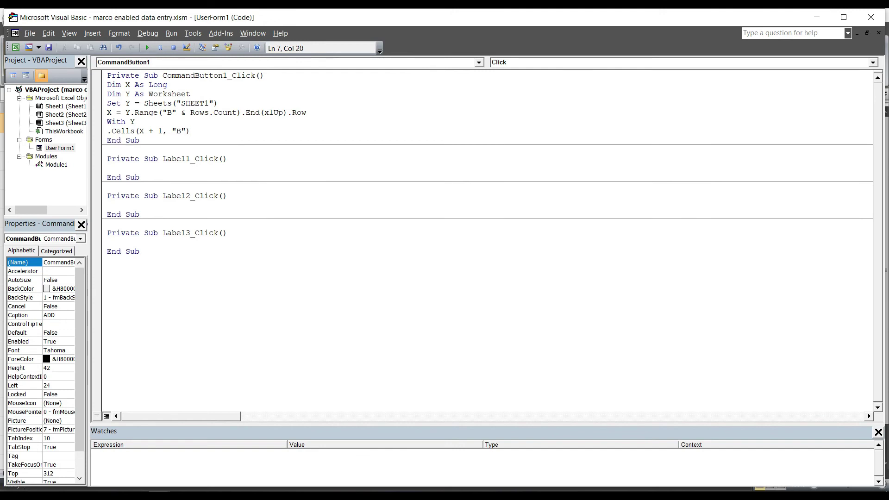
type(".VALUE")
type(" = TEXTBOX1")
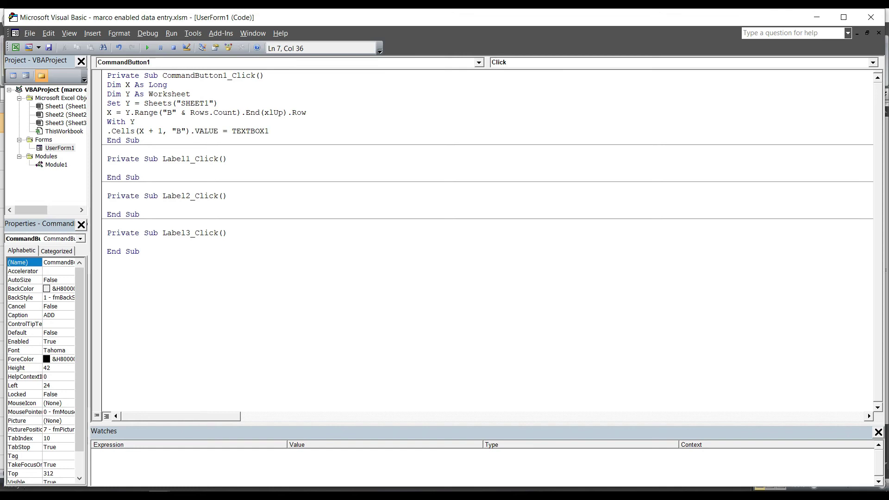
type(".TEXT")
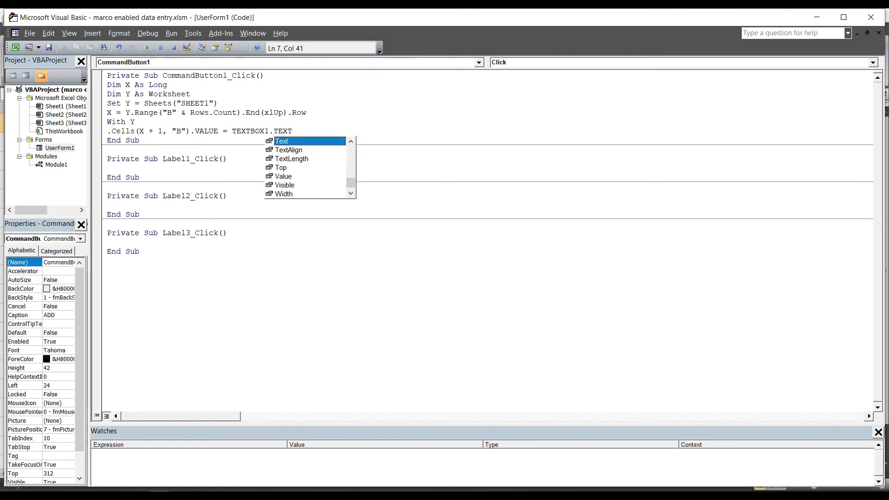
key("Return")
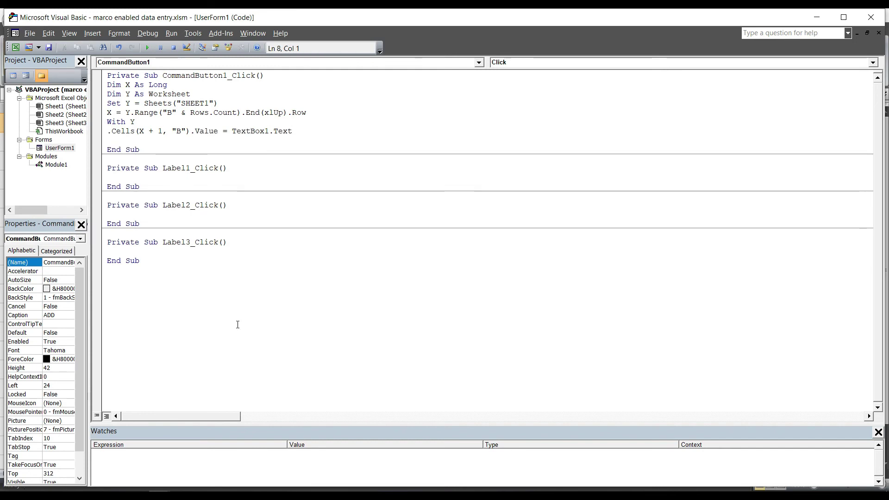
type("END WITH")
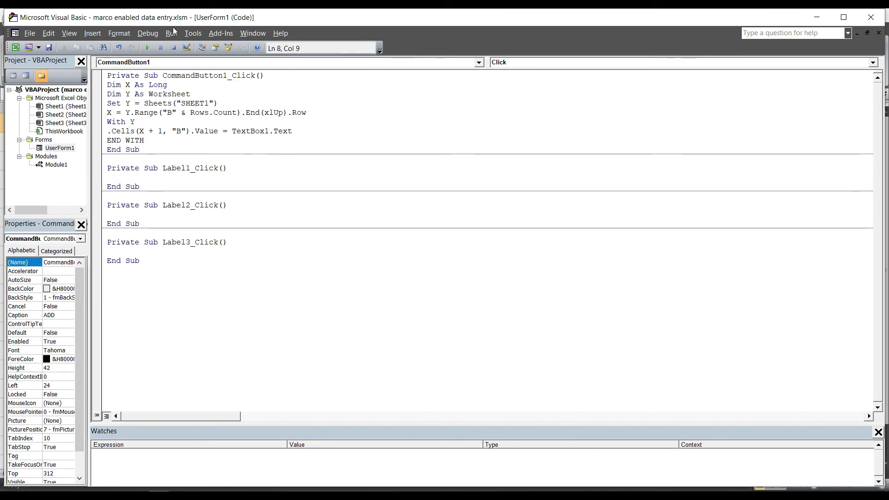
left_click(172, 33)
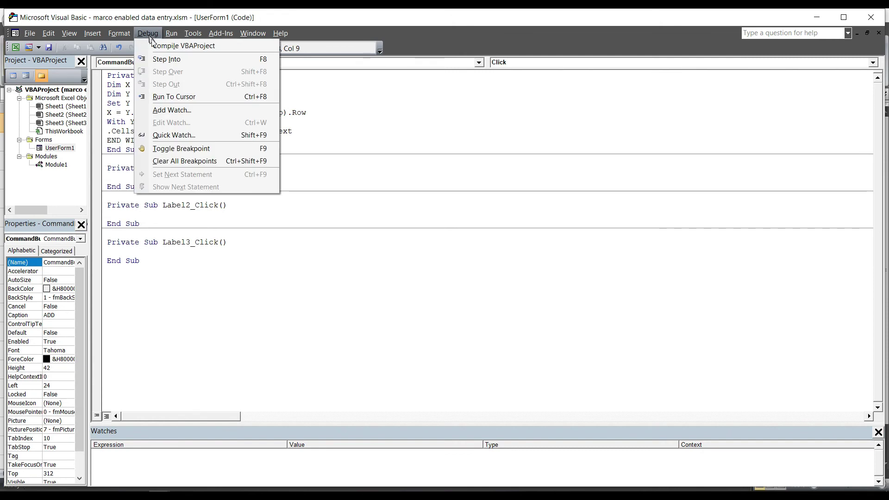
Run the form, enter a test name in NAME, add it to the sheet, and close the form.
left_click(159, 44)
left_click(172, 33)
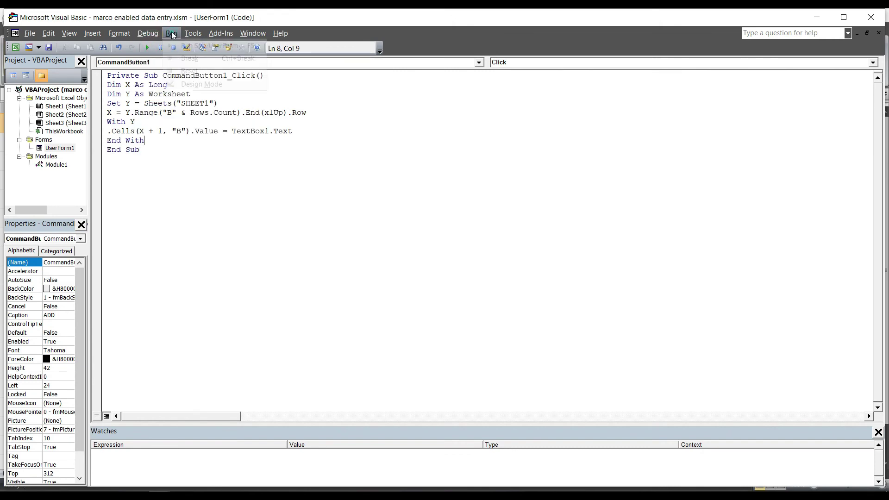
left_click(197, 46)
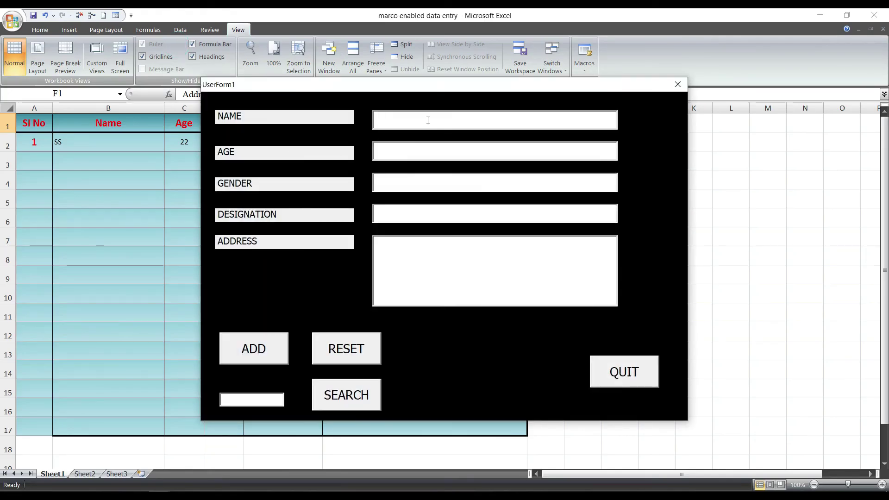
type("SAYOOJ")
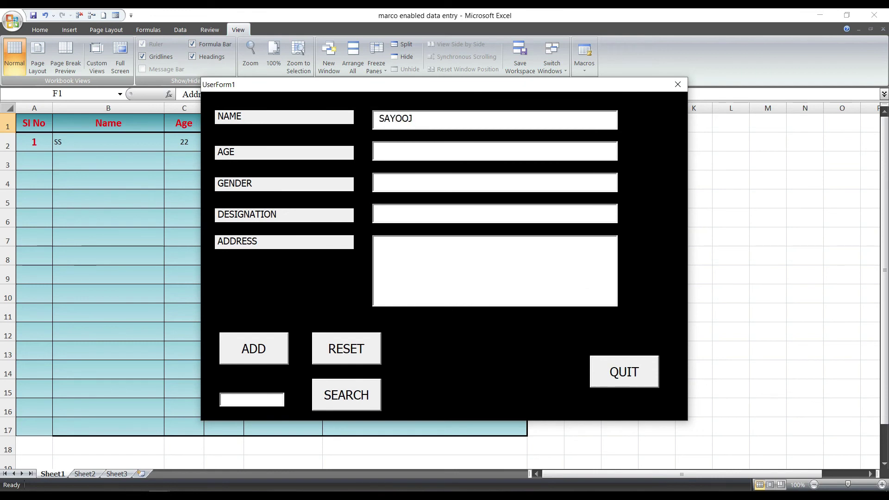
left_click(275, 345)
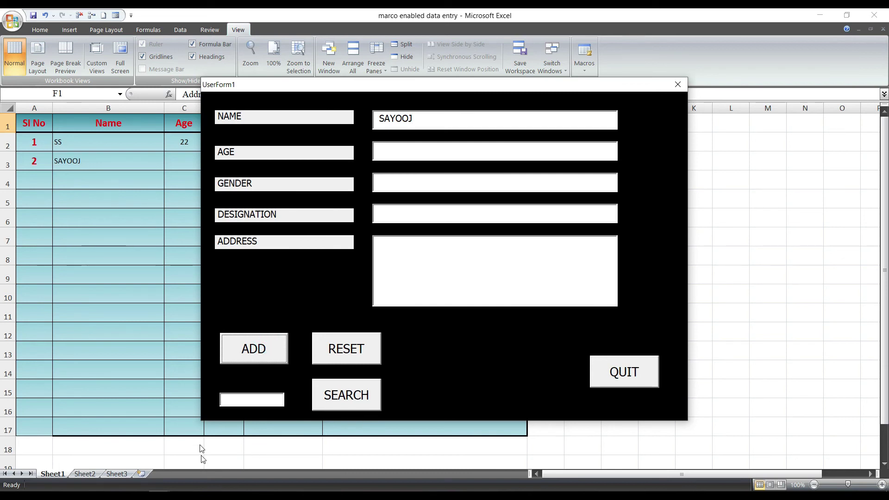
left_click(676, 85)
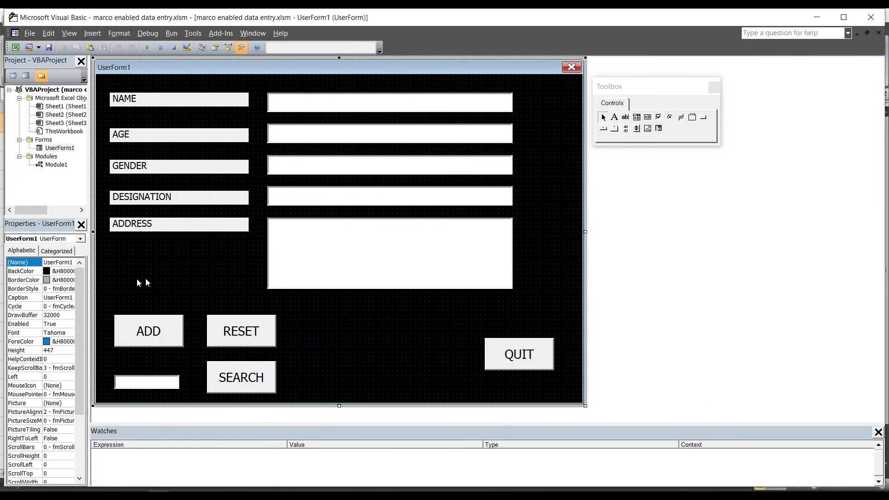
Paste four copies of the .Cells(X + 1, "B") line below the original in the ADD click code.
double_click(162, 334)
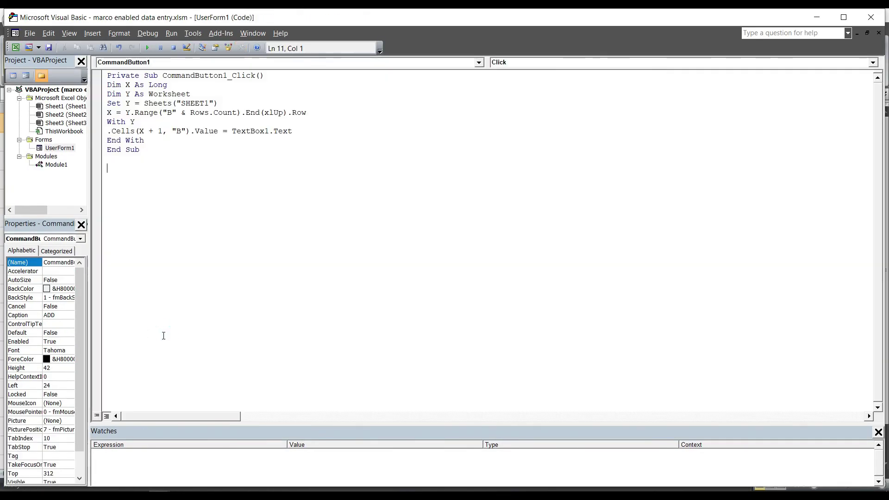
left_click(153, 142)
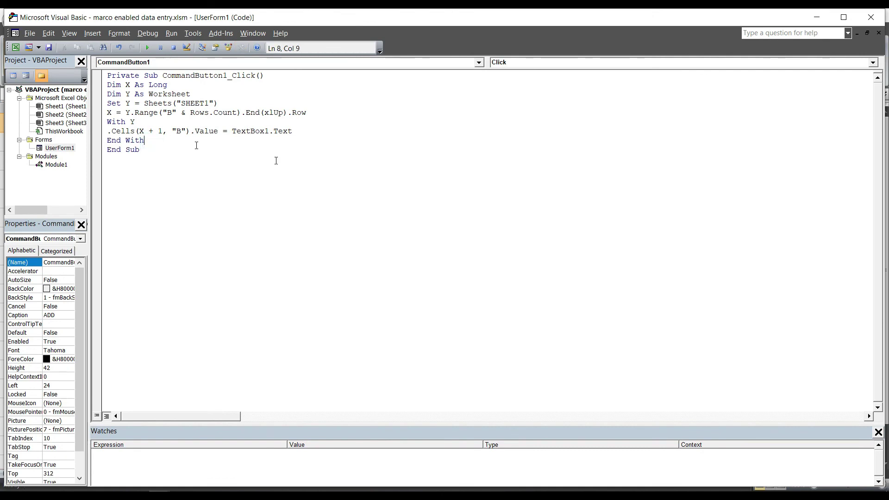
left_click(300, 133)
key("Return")
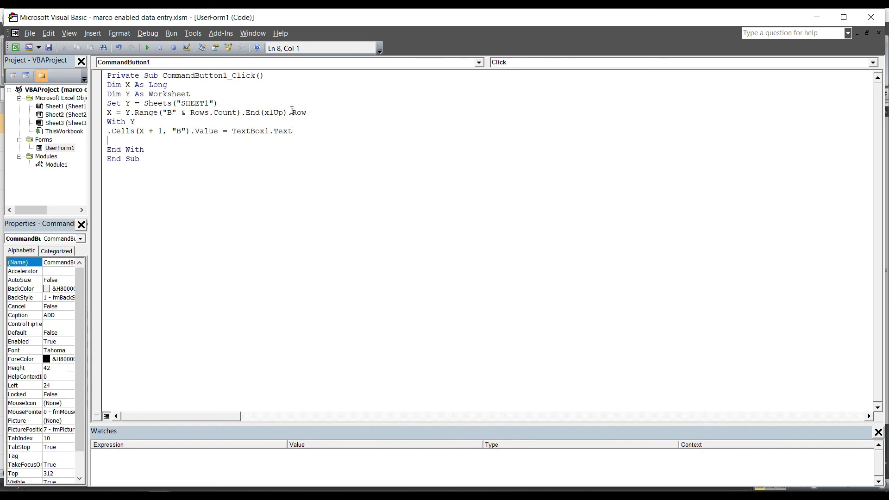
left_click_drag(108, 141, 99, 114)
left_click_drag(293, 131, 106, 134)
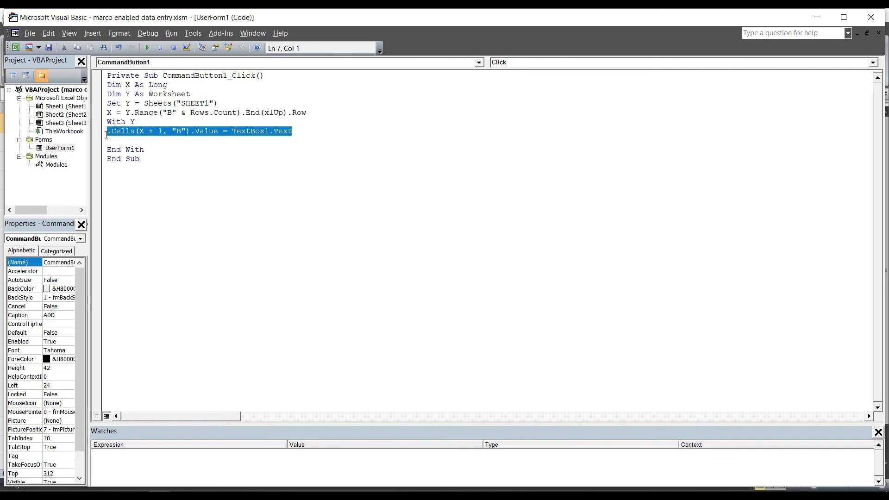
key("ctrl+c")
left_click(112, 143)
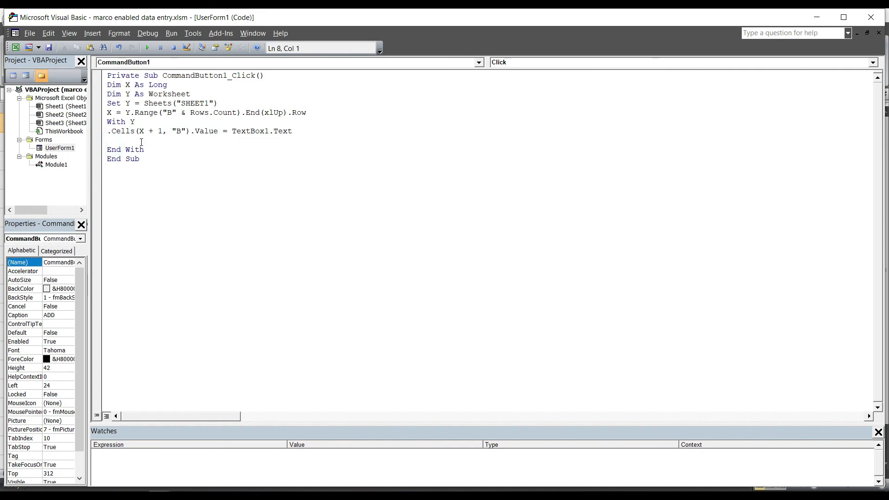
key("ctrl+v")
key("Return")
key("ctrl+v")
key("Return")
key("ctrl+v")
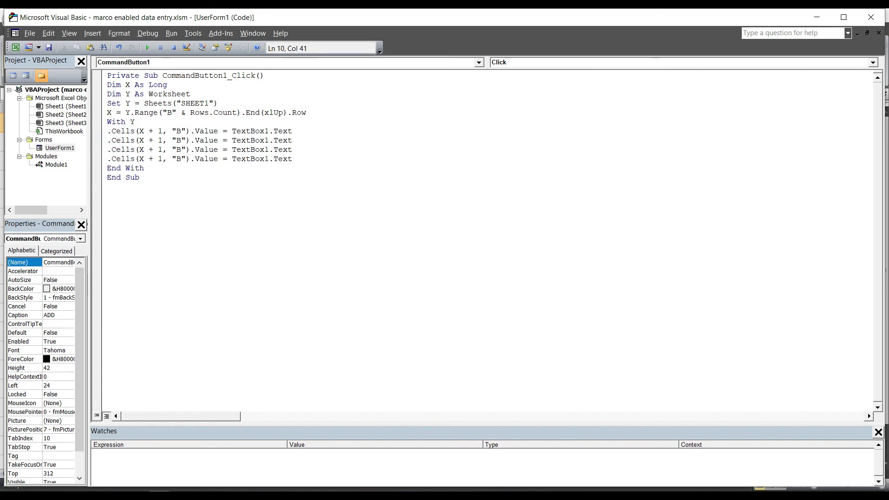
key("Return")
key("ctrl+v")
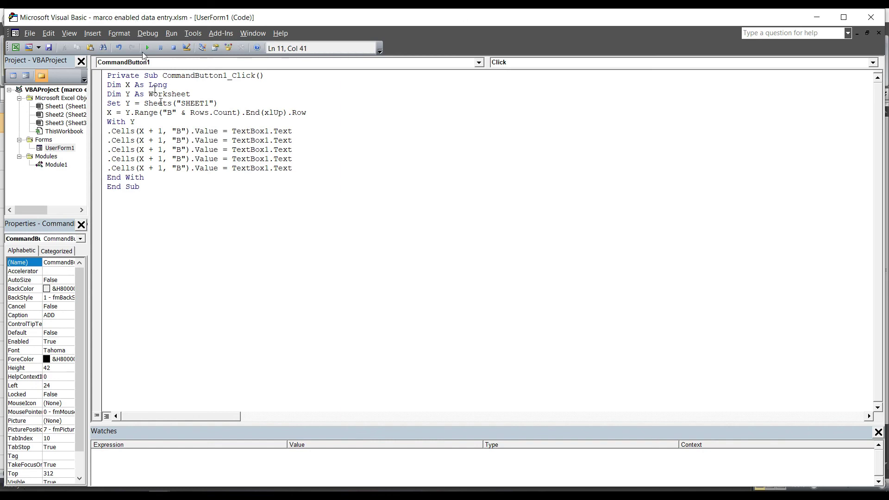
Change the column letters on the copied lines from B to C, D, E and F.
double_click(180, 141)
type("C")
double_click(179, 149)
type("D")
double_click(181, 159)
type("E")
double_click(180, 168)
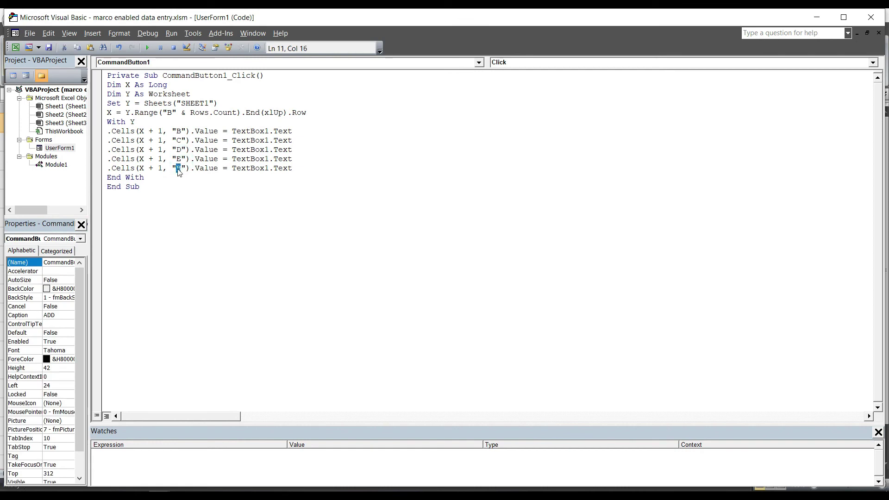
type("F")
Change the copied lines' TextBox1 references to TextBox2, TextBox3, TextBox4 and TextBox5.
left_click_drag(264, 140, 269, 140)
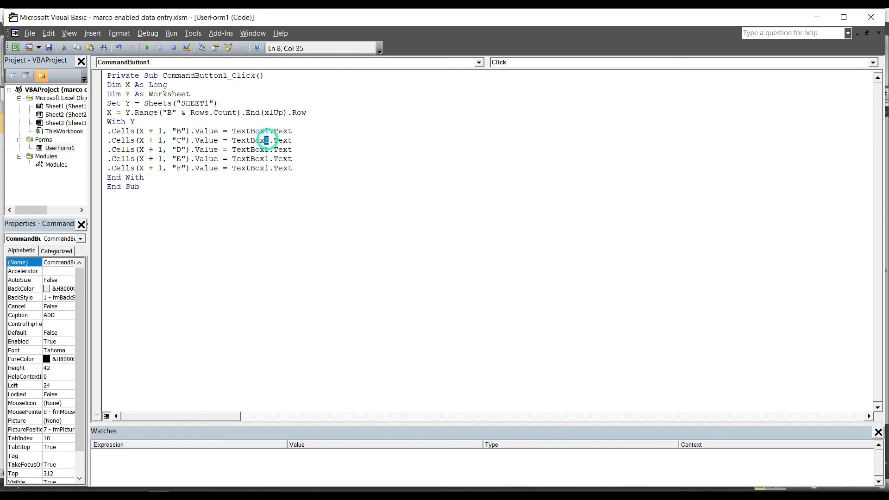
type("2")
left_click_drag(265, 149, 269, 149)
type("3")
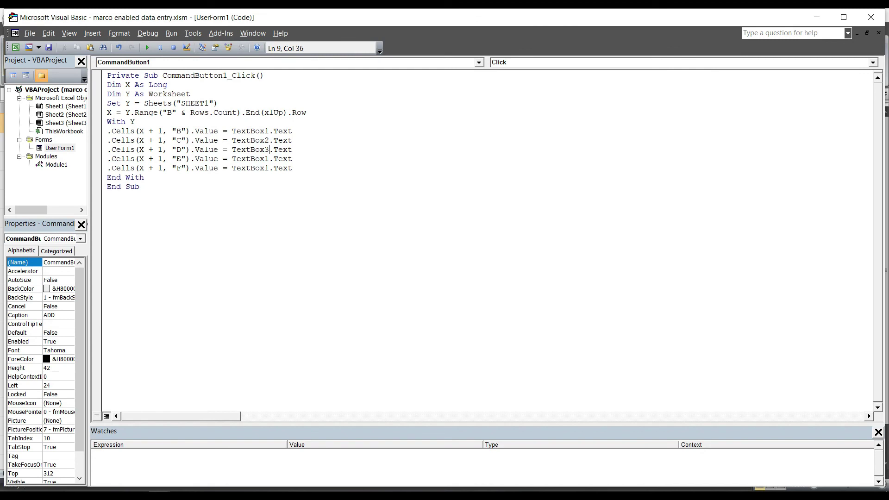
left_click_drag(265, 159, 269, 159)
type("4")
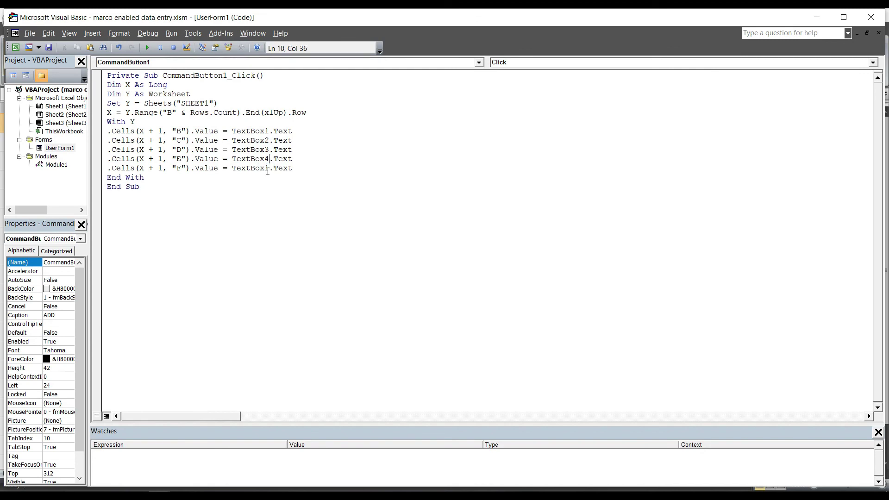
left_click_drag(269, 169, 265, 169)
type("5")
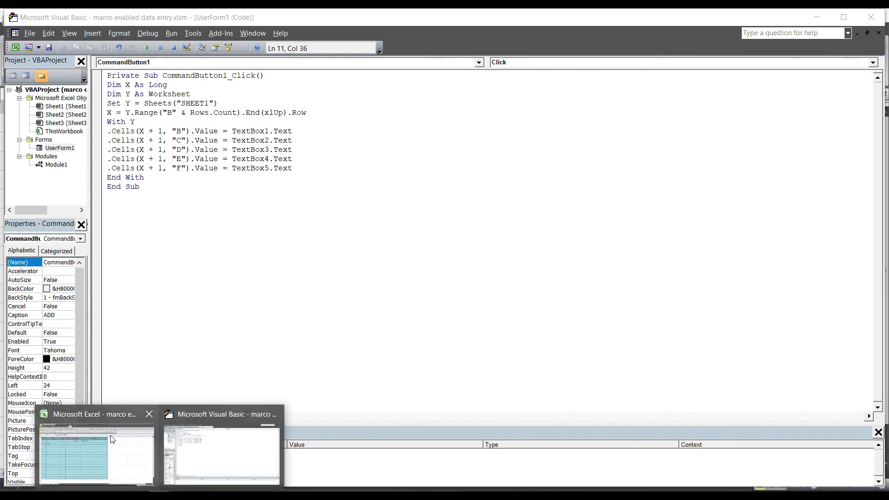
mouse_move(96, 444)
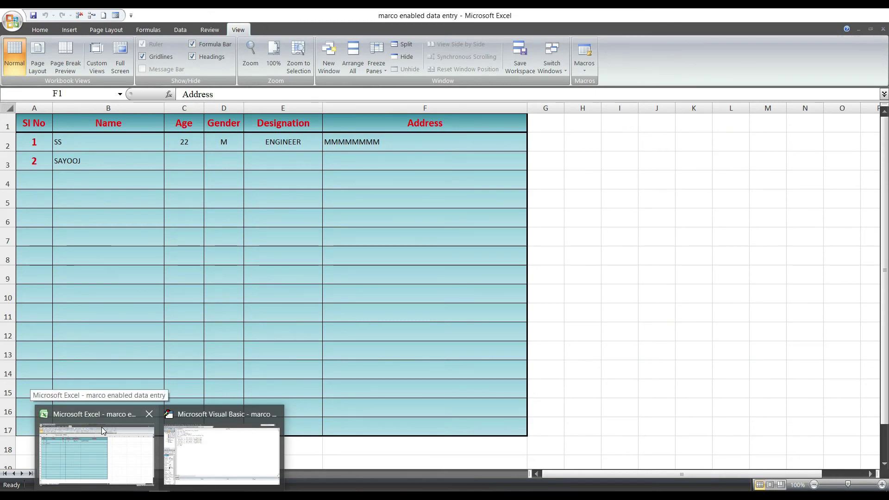
Launch the data-entry UserForm from the VBA editor's Run menu.
left_click(200, 434)
left_click(197, 208)
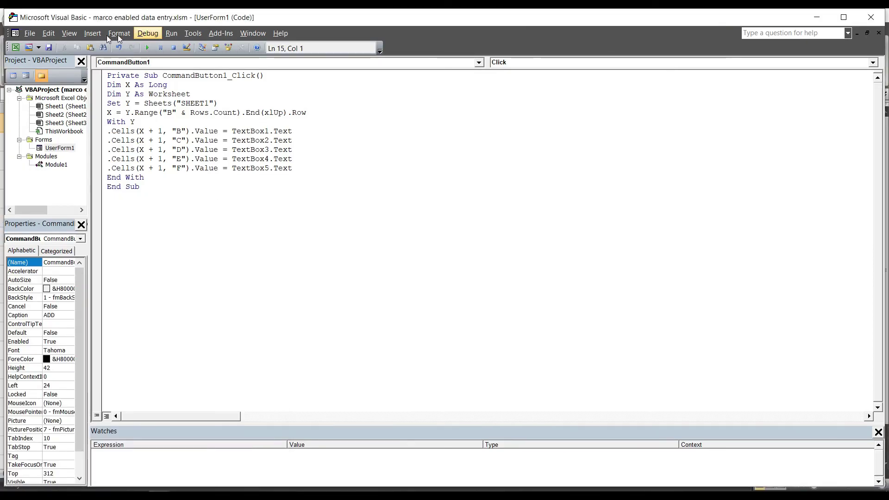
left_click(147, 34)
left_click(154, 46)
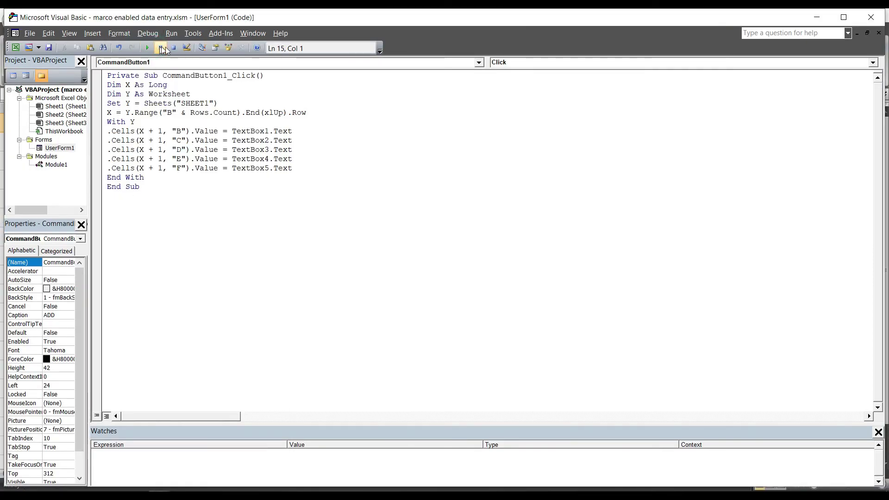
left_click(171, 34)
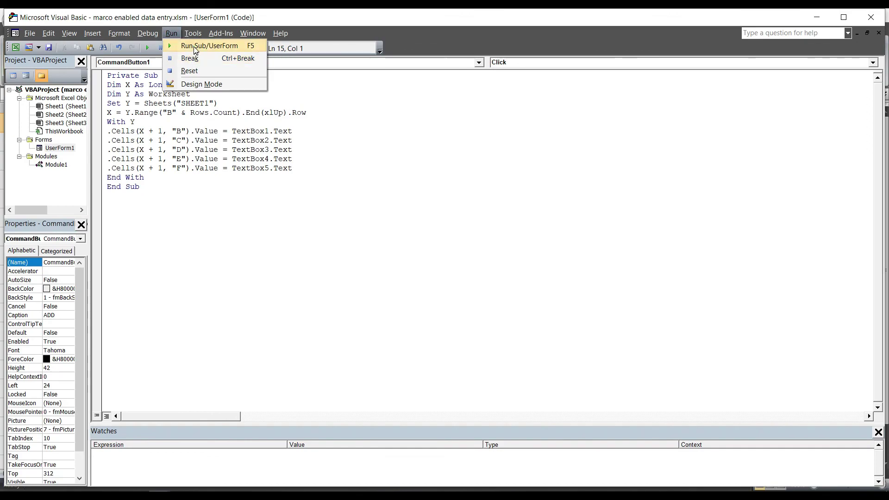
left_click(194, 46)
Fill the form with SAYOOOJ, age 24, MALE, ENGINEER and an N-string address.
type("SAYOOOJ")
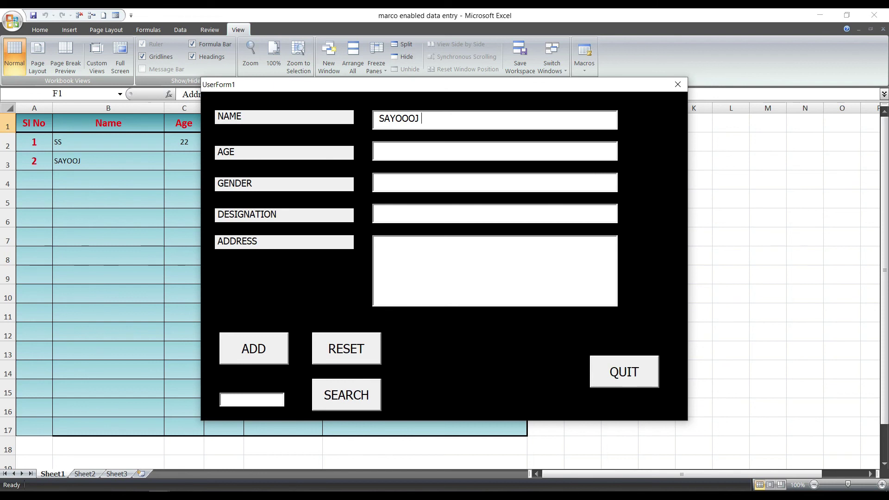
left_click(494, 151)
type("24")
left_click(495, 182)
type("MALE")
type("NGINEER")
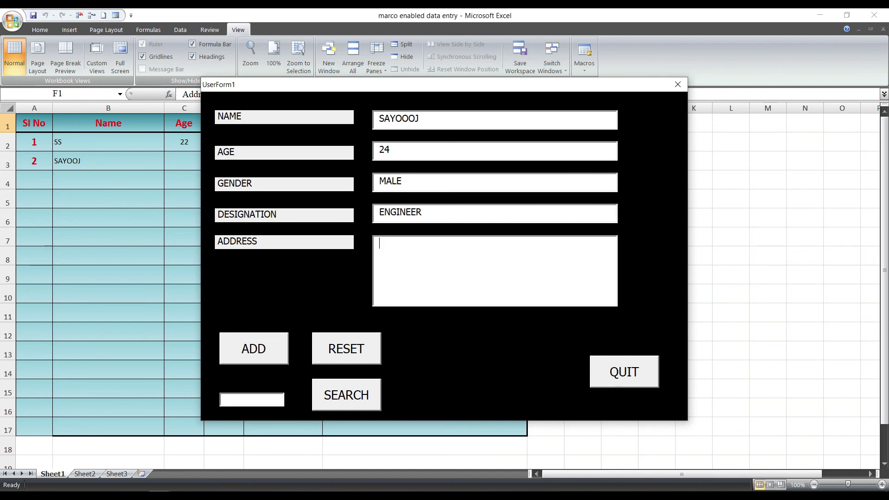
left_click(380, 243)
type("NNNNNNNNNNNNNNNNN")
Add the entry to row 4 as serial 3 and move the form aside to check the sheet.
left_click(247, 349)
mouse_move(323, 84)
left_mouse_down()
mouse_move(499, 125)
mouse_move(442, 81)
left_mouse_up()
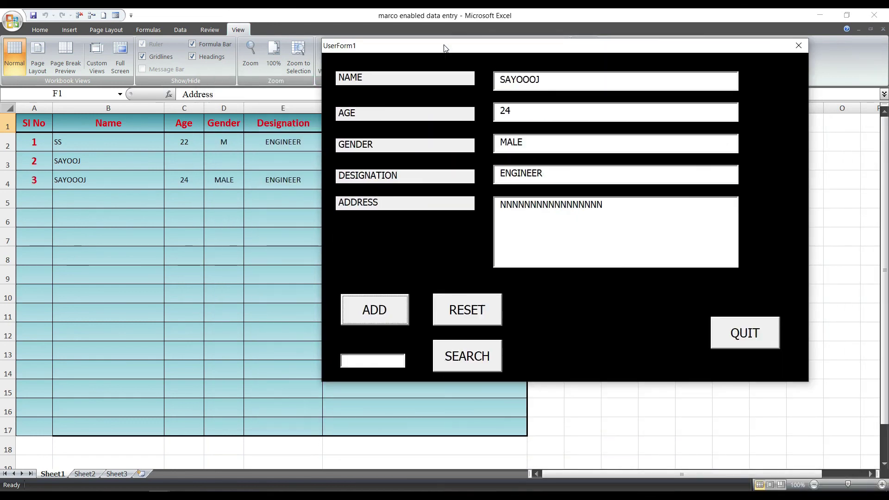
left_click_drag(442, 81, 431, 54)
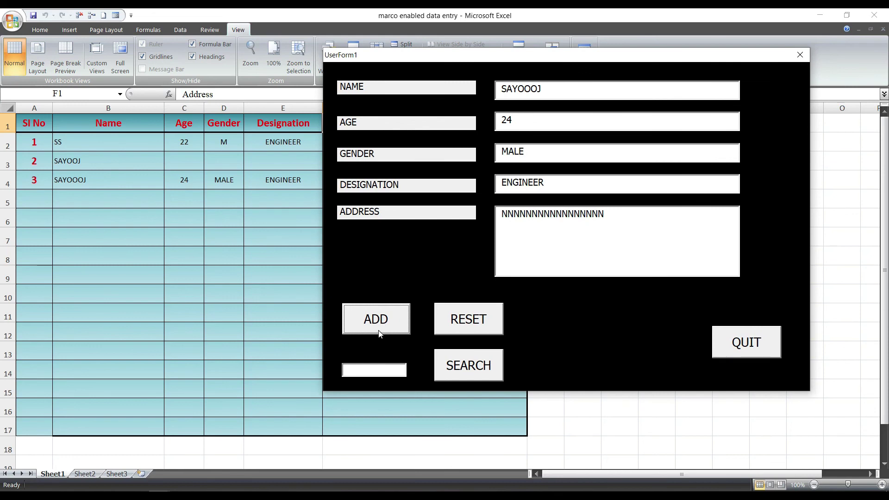